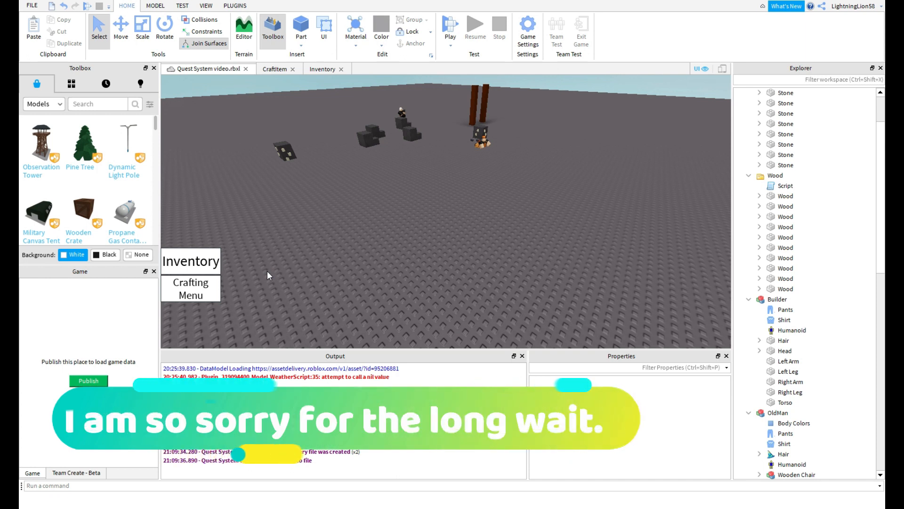
pyautogui.press('w')
pyautogui.moveTo(497, 230); pyautogui.dragTo(497, 220, button='right')
pyautogui.press('s')
pyautogui.press('w')
pyautogui.press('s')
pyautogui.press('w')
pyautogui.press('s')
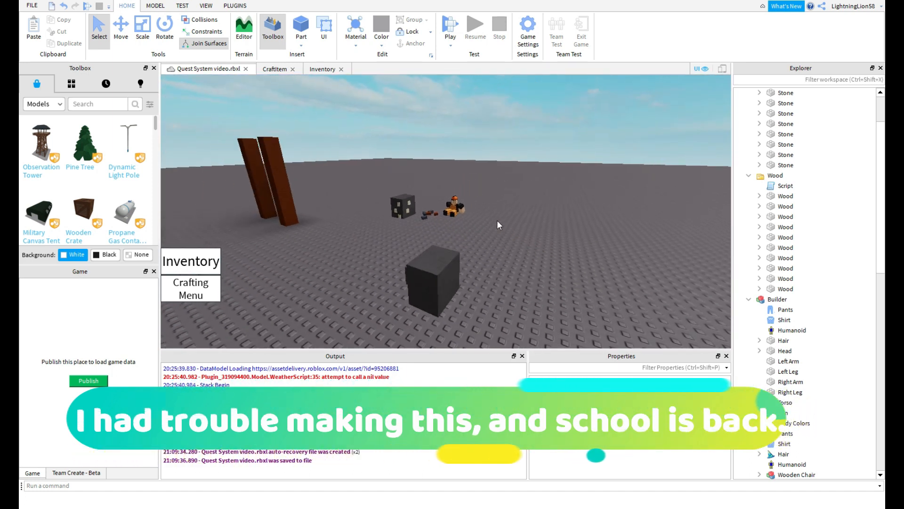
pyautogui.press('w')
pyautogui.press('s')
pyautogui.press('s')
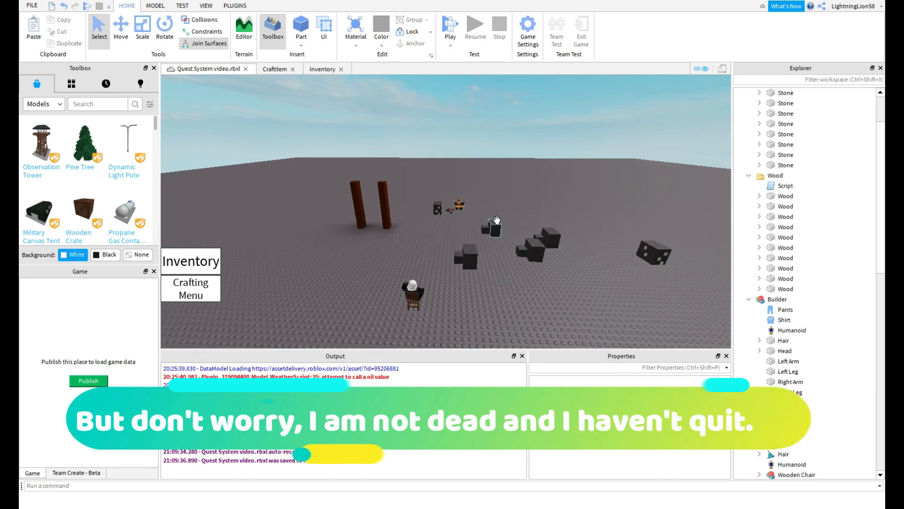
pyautogui.press('w')
pyautogui.moveTo(497, 220); pyautogui.dragTo(471, 244, button='right')
pyautogui.press('w')
pyautogui.press('w')
pyautogui.press('w')
pyautogui.moveTo(359, 217); pyautogui.dragTo(360, 217, button='right')
pyautogui.press('w')
pyautogui.press('w')
pyautogui.moveTo(430, 205); pyautogui.dragTo(465, 203, button='right')
pyautogui.press('s')
pyautogui.press('a')
pyautogui.scroll(-3, 518, 214)
pyautogui.scroll(2, 518, 214)
pyautogui.press('w')
pyautogui.press('s')
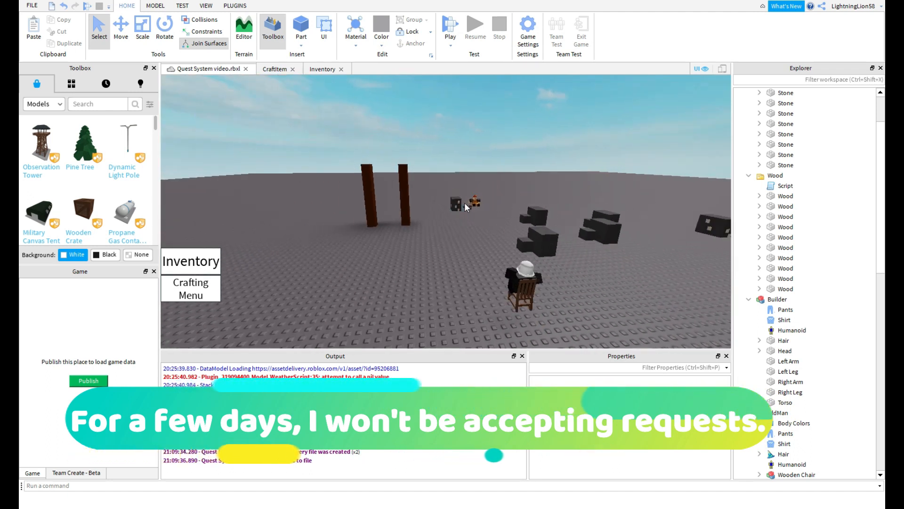
pyautogui.press('d')
pyautogui.press('w')
pyautogui.press('a')
pyautogui.press('w')
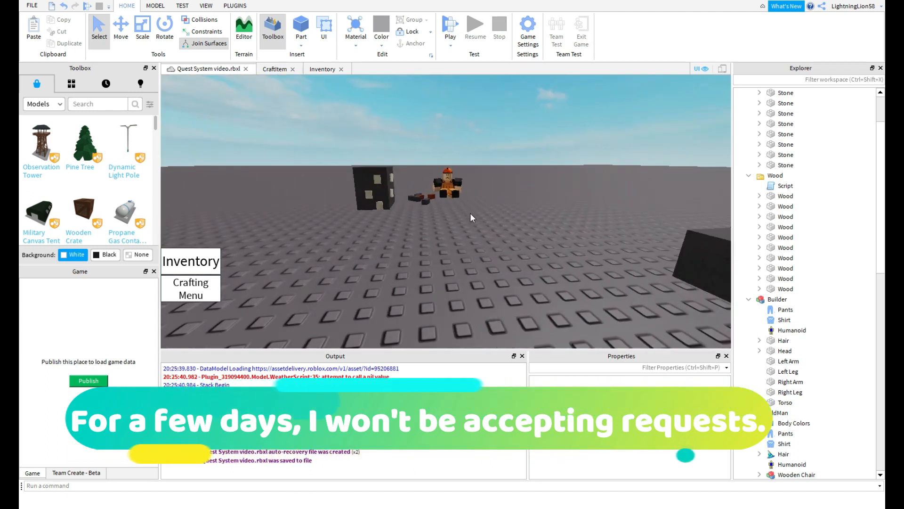
pyautogui.press('s')
pyautogui.press('d')
pyautogui.press('a')
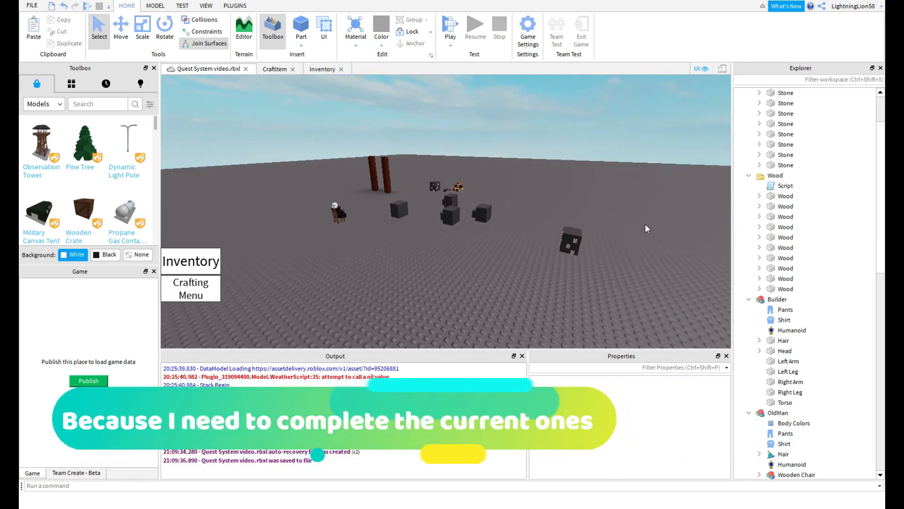
pyautogui.press('w')
pyautogui.click(774, 176)
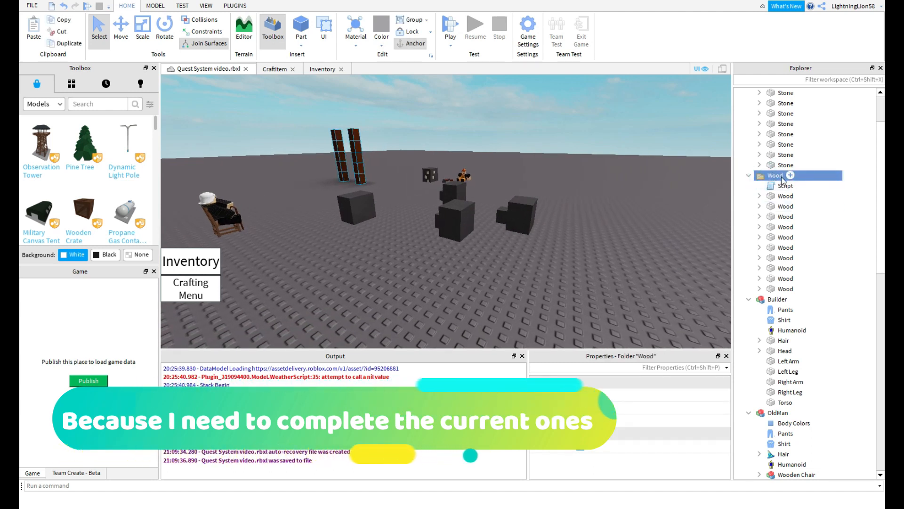
pyautogui.click(759, 196)
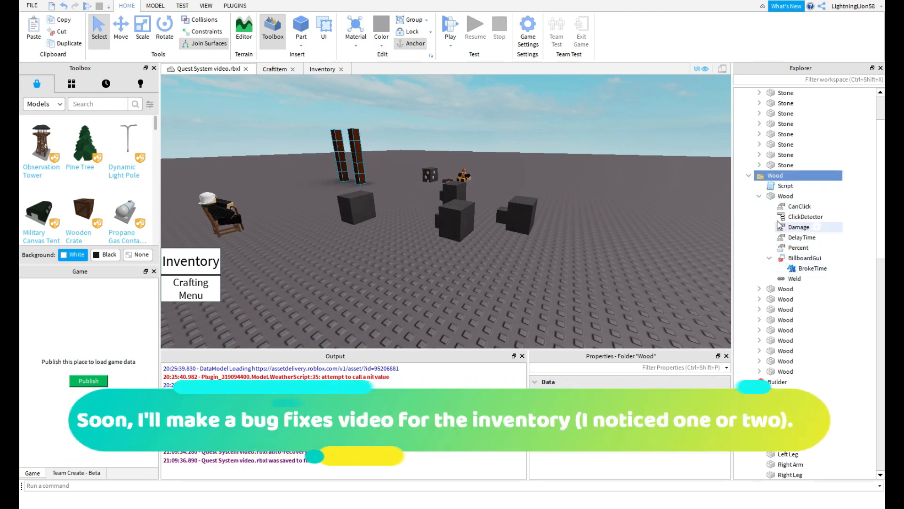
pyautogui.click(759, 196)
pyautogui.click(395, 231)
pyautogui.moveTo(394, 231); pyautogui.dragTo(396, 232, button='right')
pyautogui.press('w')
pyautogui.press('a')
pyautogui.press('w')
pyautogui.press('s')
# Add a ScreenGui to StarterGui and name it QuestMenu
pyautogui.scroll(-15, 779, 233)
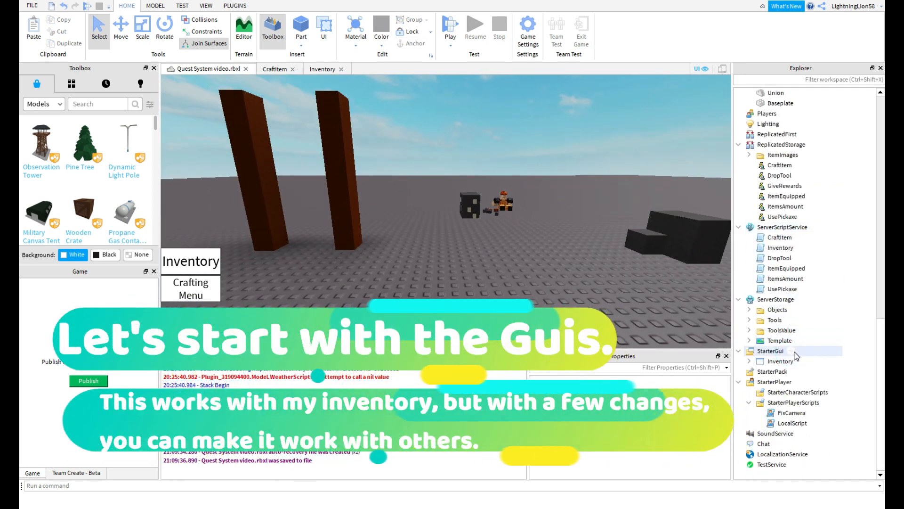
pyautogui.click(791, 351)
pyautogui.click(791, 351)
pyautogui.click(789, 137)
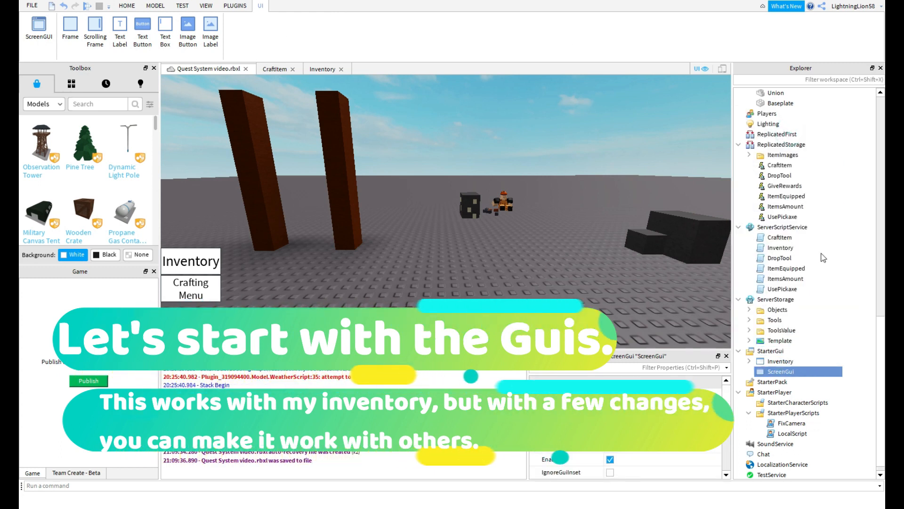
pyautogui.doubleClick(777, 371)
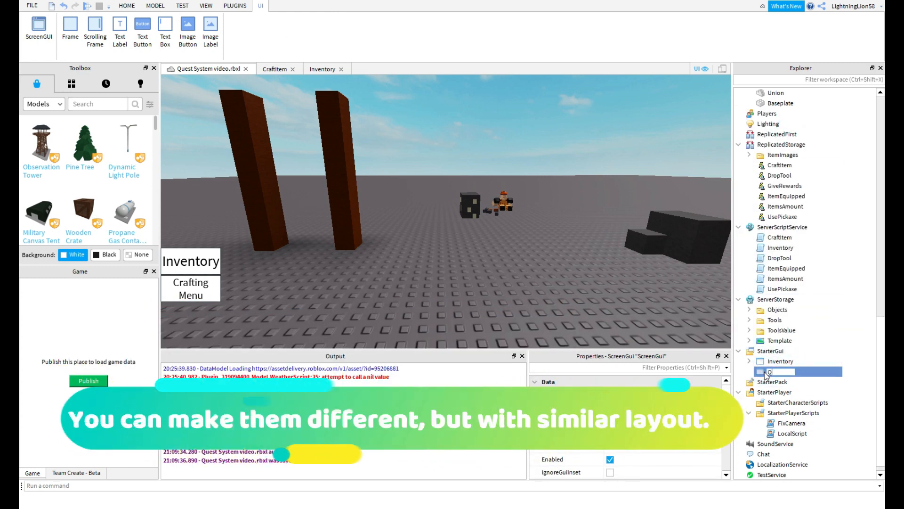
pyautogui.write('QuestMenu')
pyautogui.press('Return')
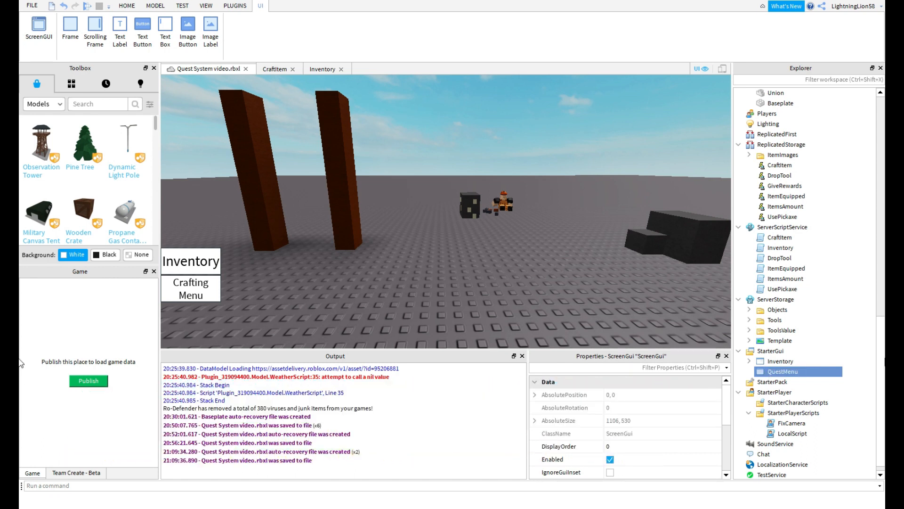
# Add a Frame inside QuestMenu and set its position to {0.821, 0},{0.778, 0}
pyautogui.scroll(-1, 803, 361)
pyautogui.click(807, 361)
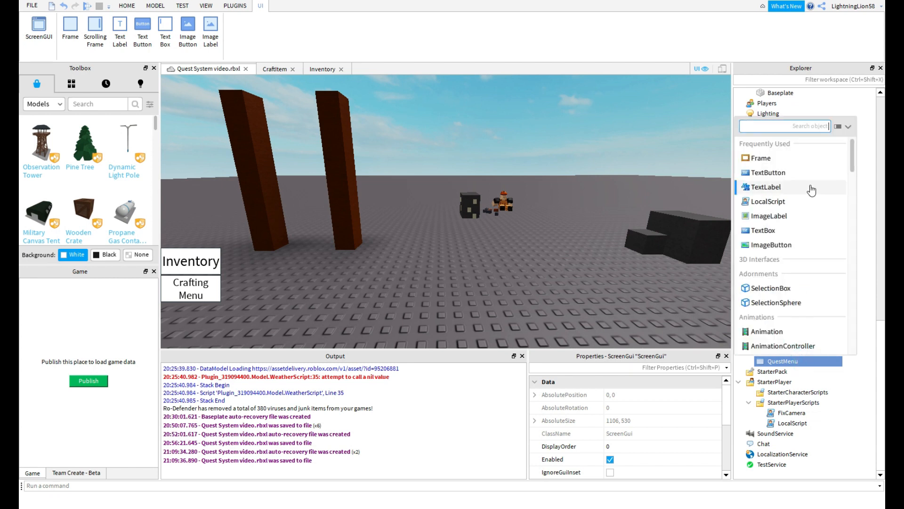
pyautogui.click(792, 160)
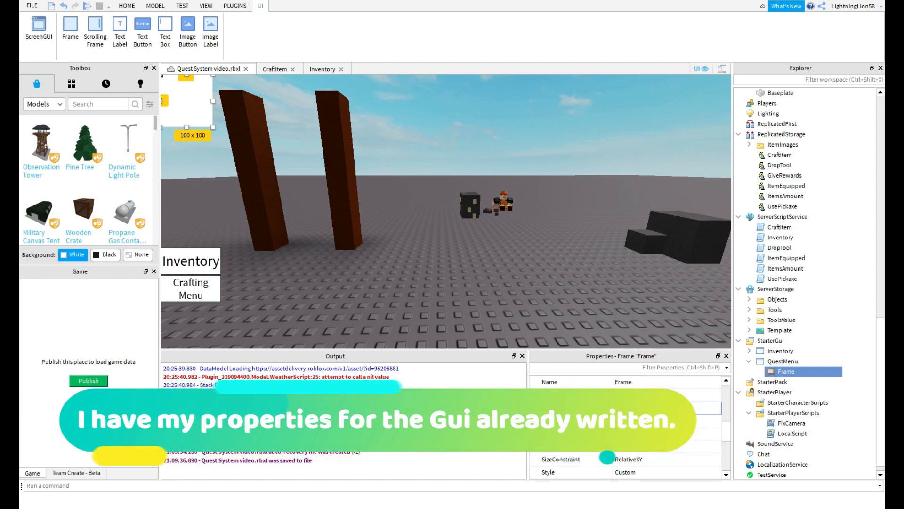
pyautogui.press('Return')
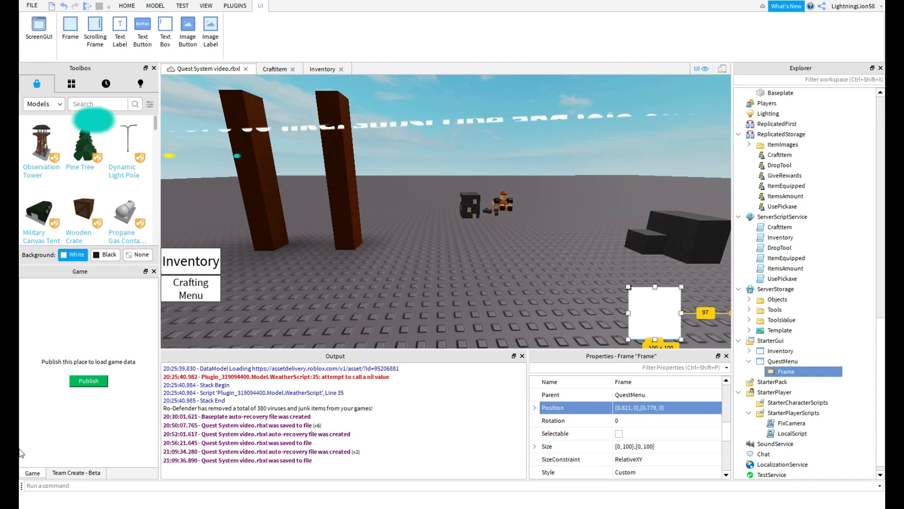
# Set the QuestMenu frame's size to {0, 284},{0, 194} and its anchor point to 0.5, 0.5
pyautogui.click(659, 448)
pyautogui.write('{0, 284},{0, 194}')
pyautogui.press('Return')
pyautogui.scroll(5, 700, 389)
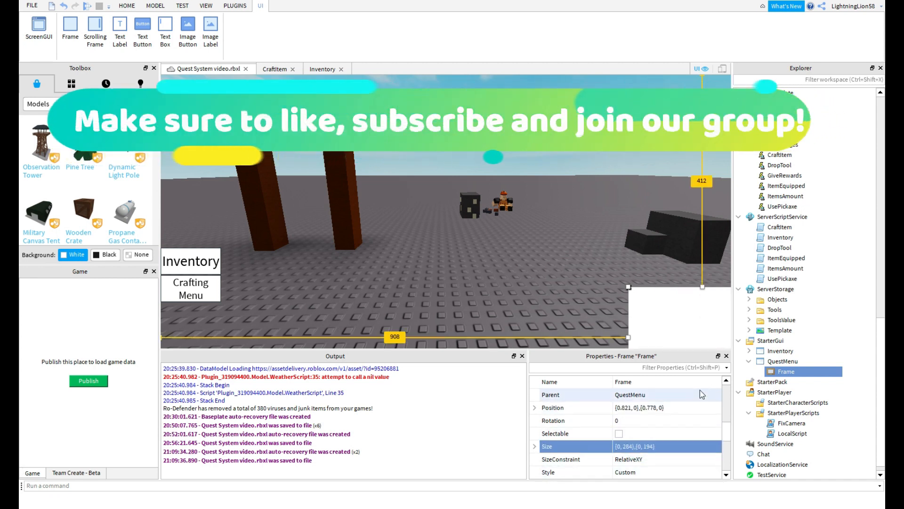
pyautogui.click(656, 433)
pyautogui.write('0.5, 0.5')
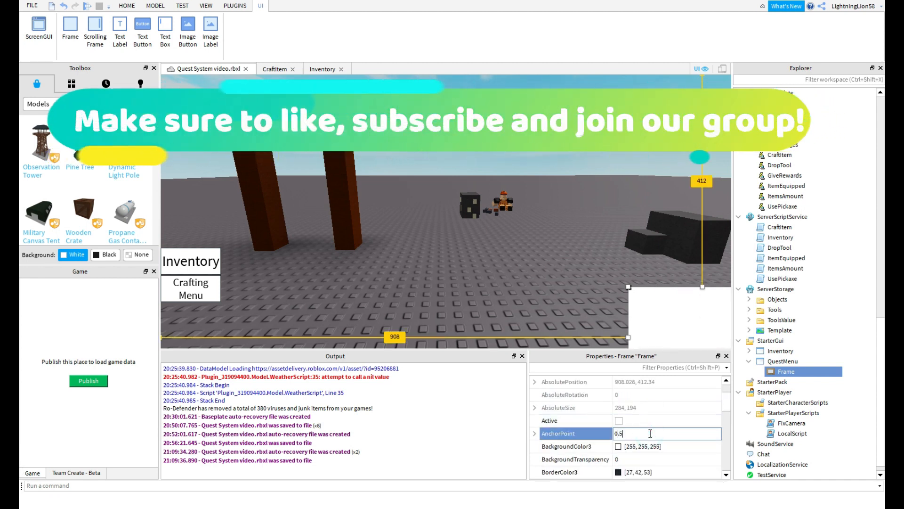
pyautogui.press('Return')
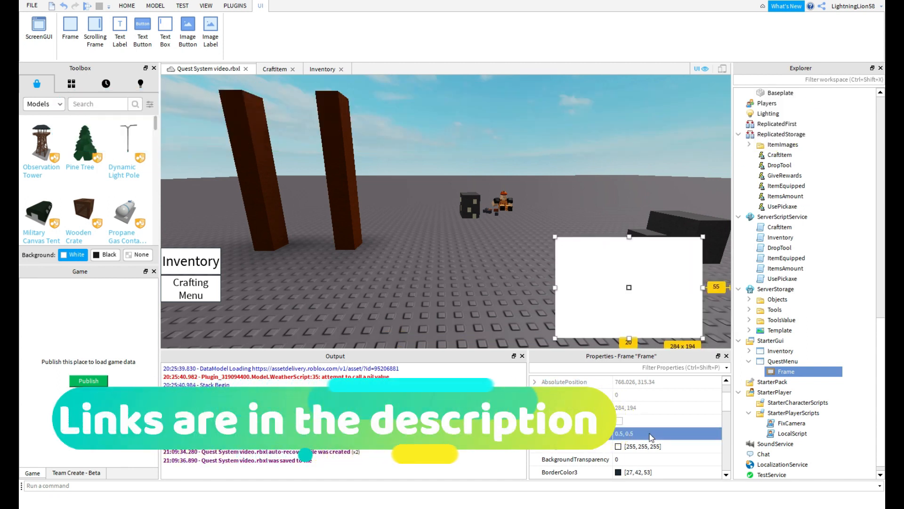
# Set the frame's background color to black, [0, 0, 0]
pyautogui.scroll(-3, 649, 428)
pyautogui.scroll(2, 659, 420)
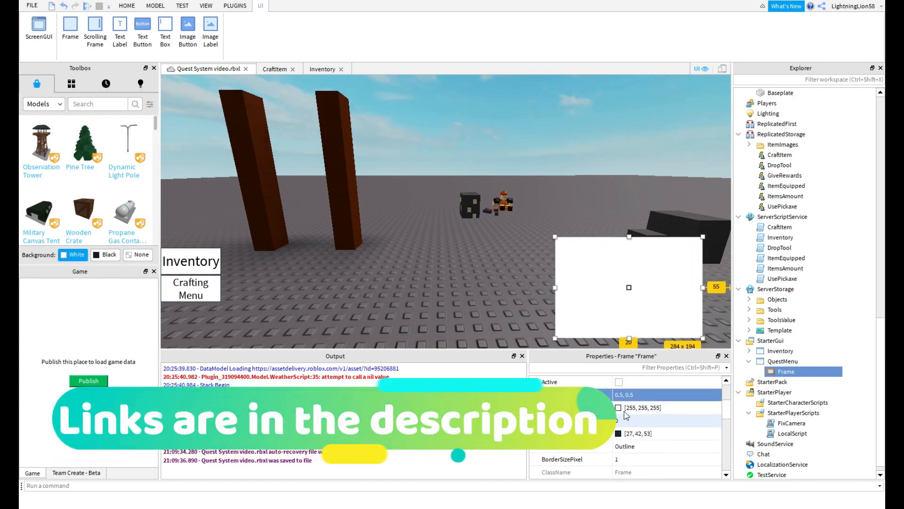
pyautogui.click(621, 409)
pyautogui.moveTo(570, 239); pyautogui.dragTo(563, 357)
pyautogui.click(517, 349)
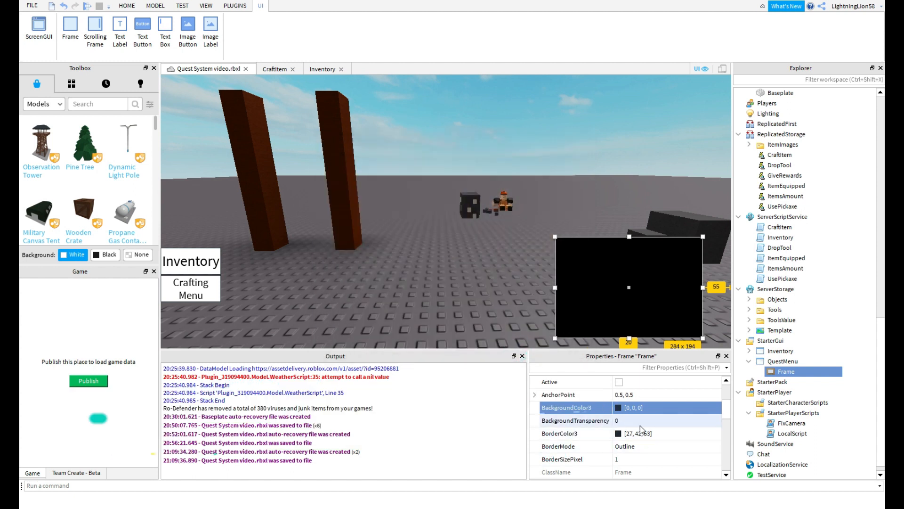
# Add a TextLabel inside the frame along its upper edge and set its size to {0, 284},{0, 54}
pyautogui.click(802, 371)
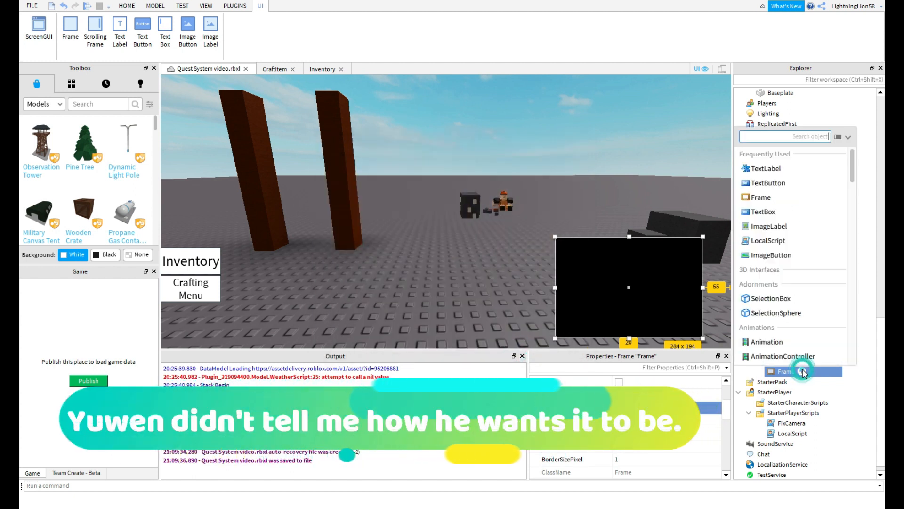
pyautogui.click(766, 168)
pyautogui.moveTo(661, 249); pyautogui.dragTo(703, 251)
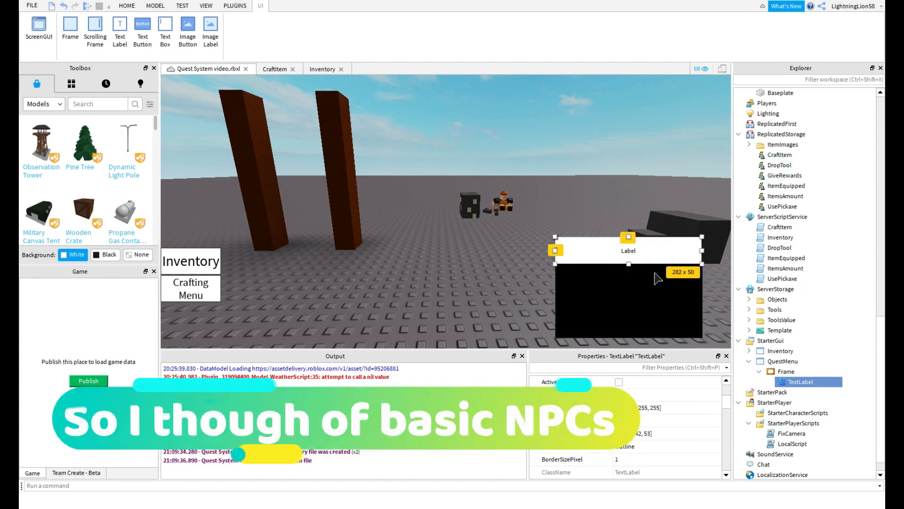
pyautogui.moveTo(630, 263); pyautogui.dragTo(634, 269)
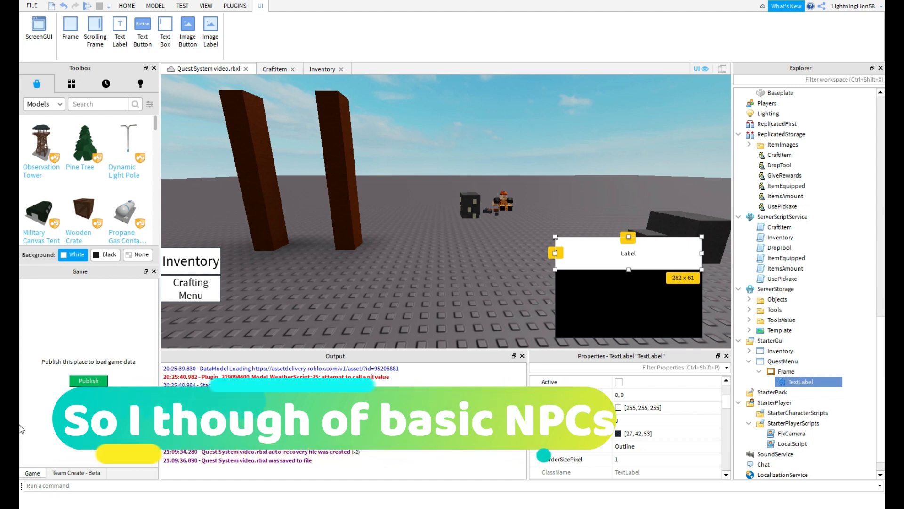
pyautogui.scroll(-1, 641, 430)
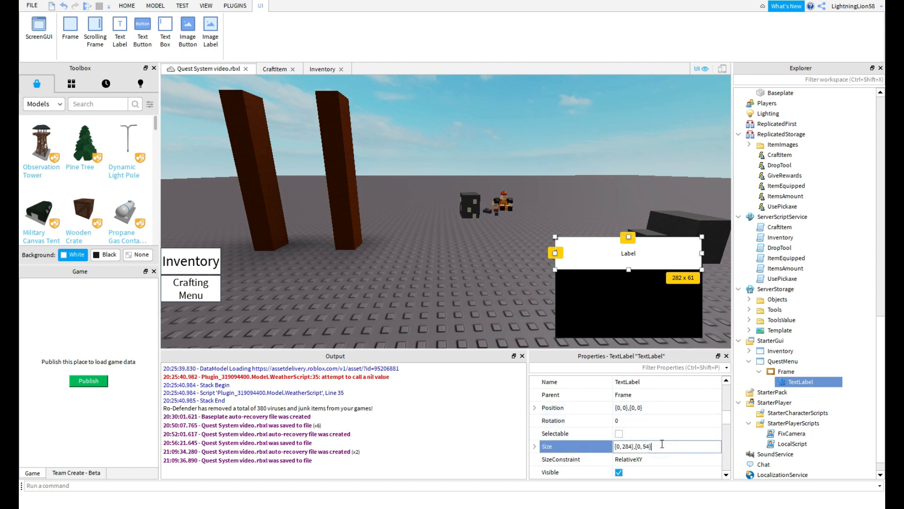
# Turn on TextScaled for the label and set its text to "Status:"
pyautogui.scroll(-4, 650, 433)
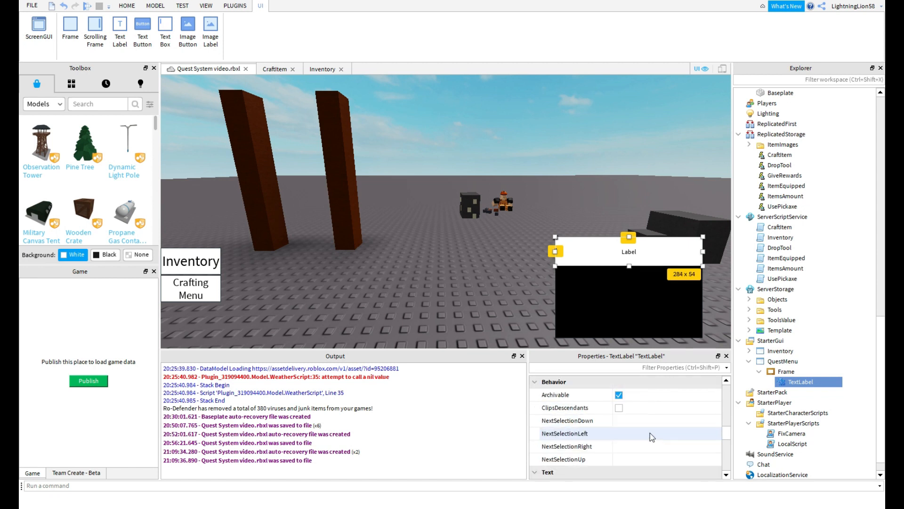
pyautogui.click(619, 410)
pyautogui.scroll(1, 629, 417)
pyautogui.click(633, 396)
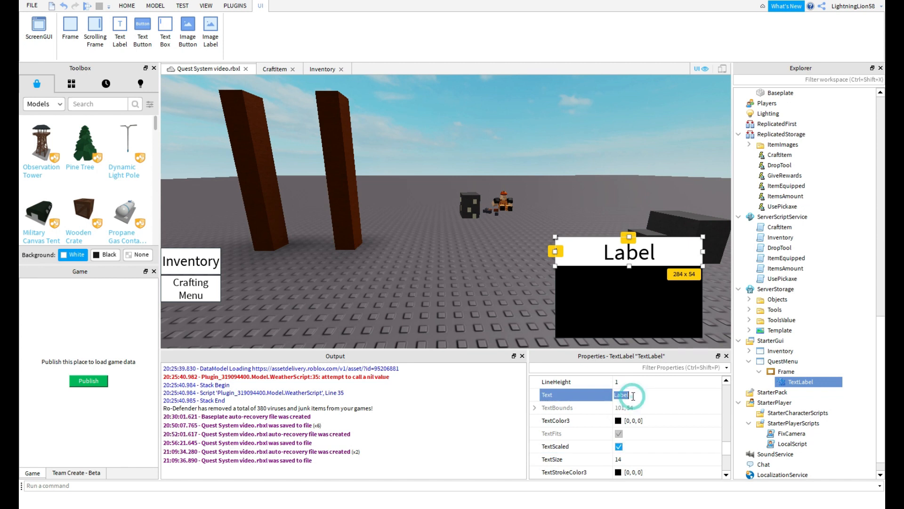
pyautogui.write('Status:')
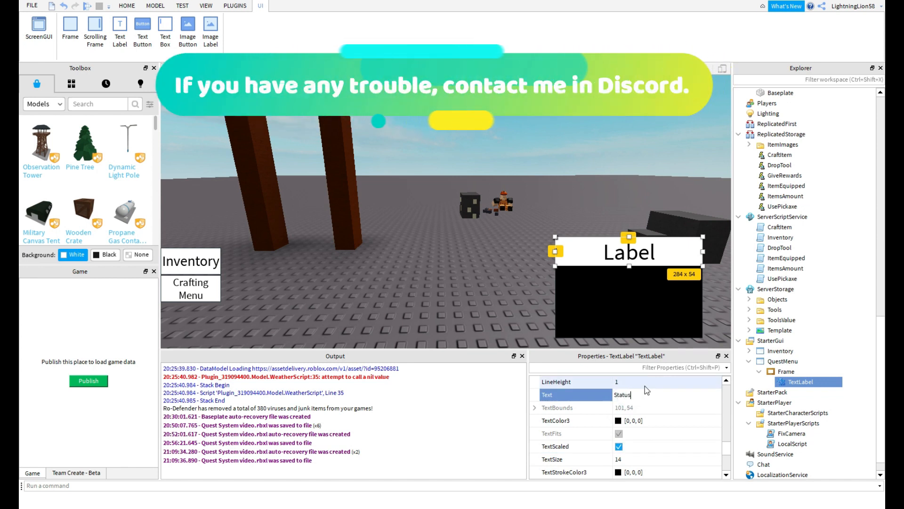
pyautogui.press('Return')
# Make the label's text white and set its background transparency to 1
pyautogui.click(618, 420)
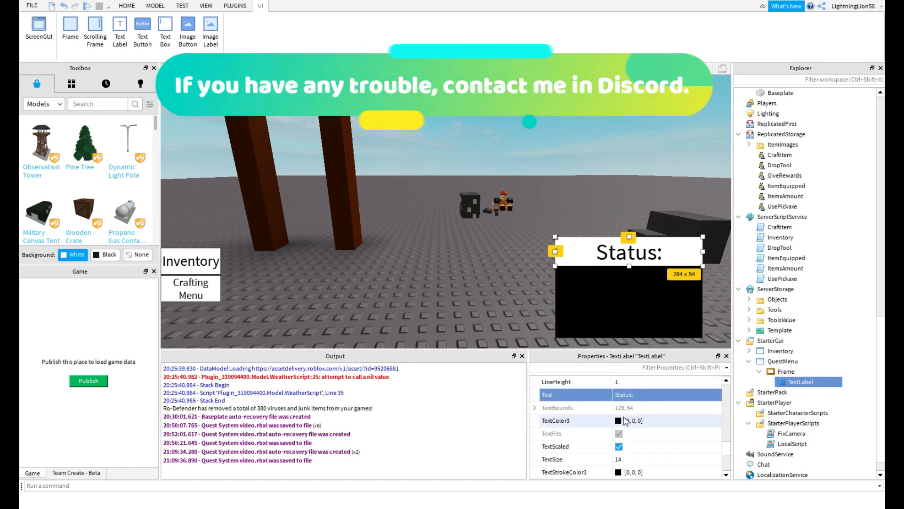
pyautogui.click(519, 344)
pyautogui.scroll(-5, 632, 436)
pyautogui.scroll(10, 632, 436)
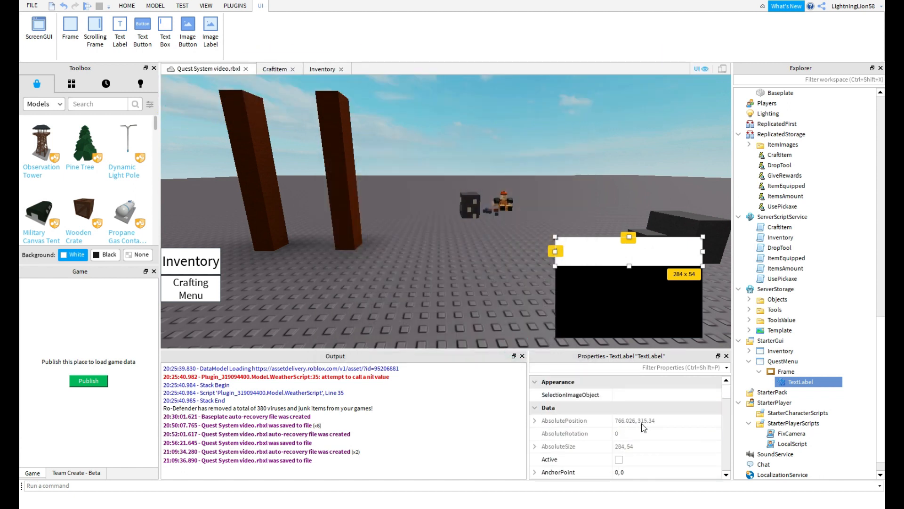
pyautogui.scroll(-1, 641, 428)
pyautogui.click(641, 420)
pyautogui.write('1')
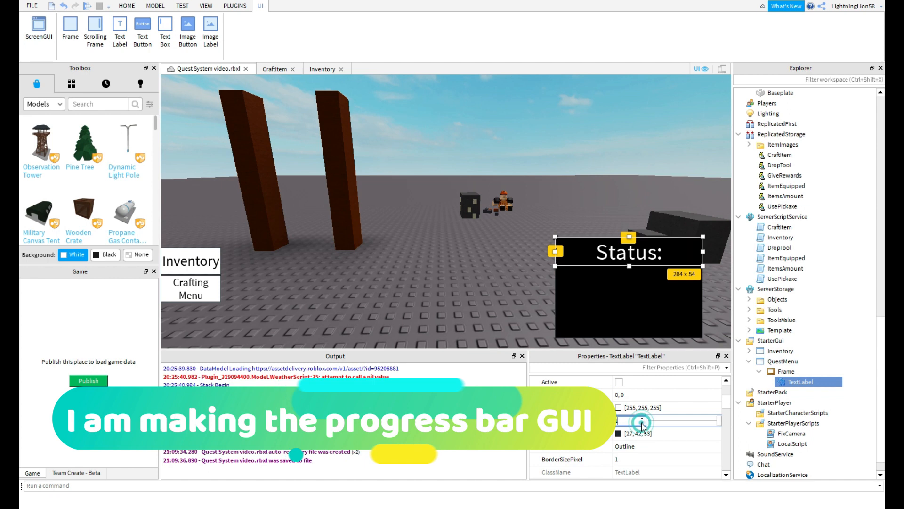
pyautogui.press('Return')
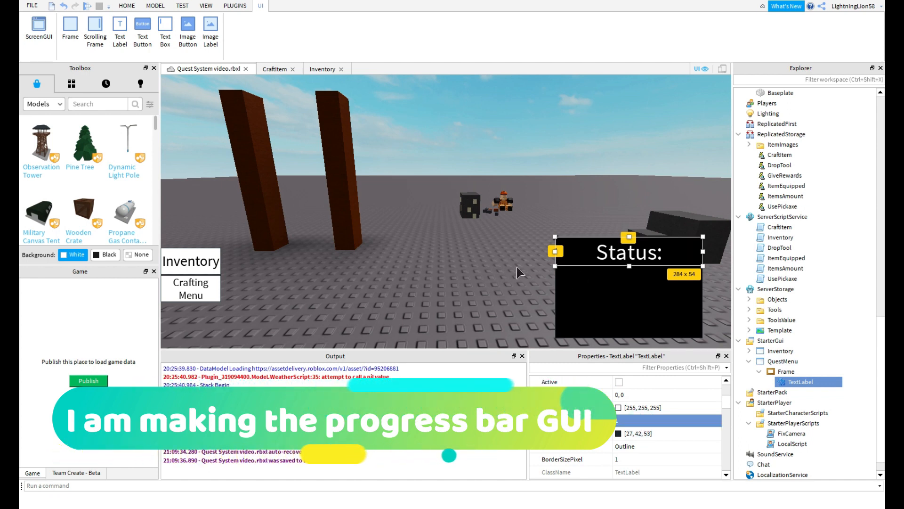
# Add a StringValue and an IntValue to the frame, naming the IntValue Section
pyautogui.click(807, 369)
pyautogui.click(801, 370)
pyautogui.write('st')
pyautogui.click(765, 150)
pyautogui.click(786, 371)
pyautogui.click(837, 371)
pyautogui.write('im')
pyautogui.press('BackSpace')
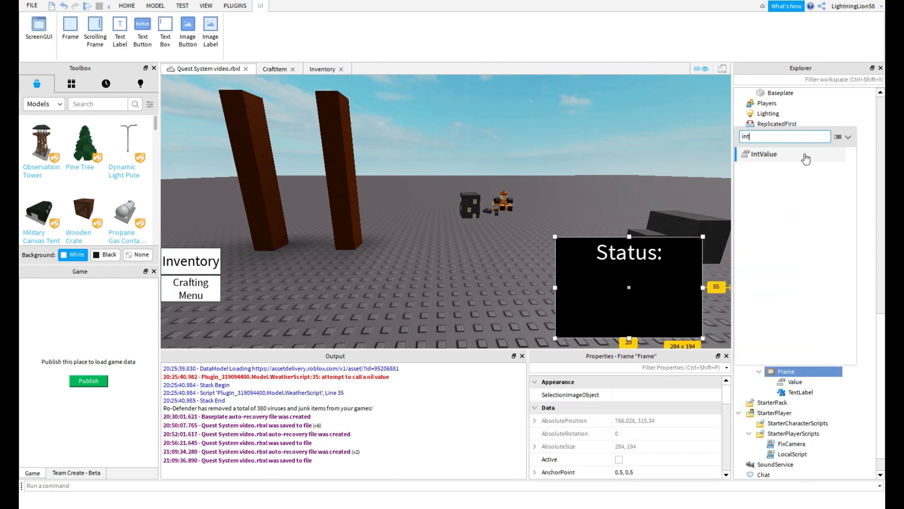
pyautogui.write('nt')
pyautogui.click(806, 155)
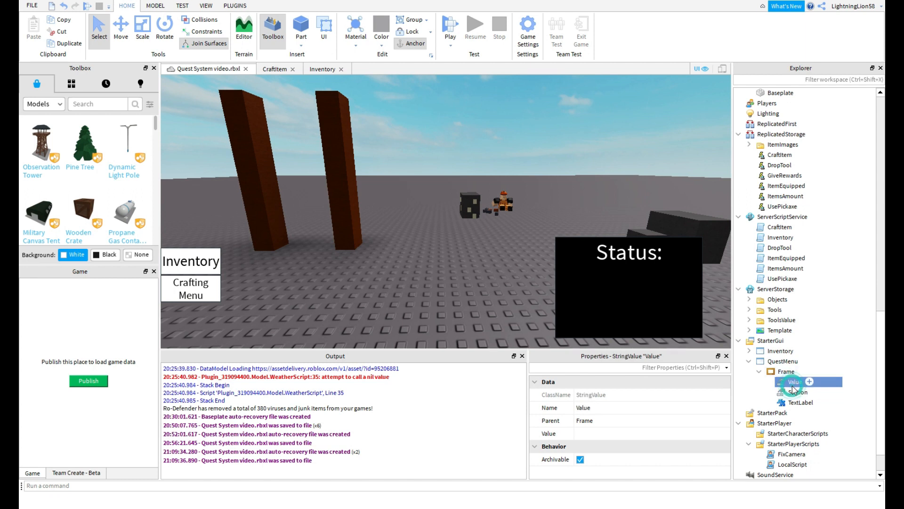
# Rename the frame's StringValue to QuestName and its TextLabel to Status
pyautogui.write('QuestName')
pyautogui.press('Return')
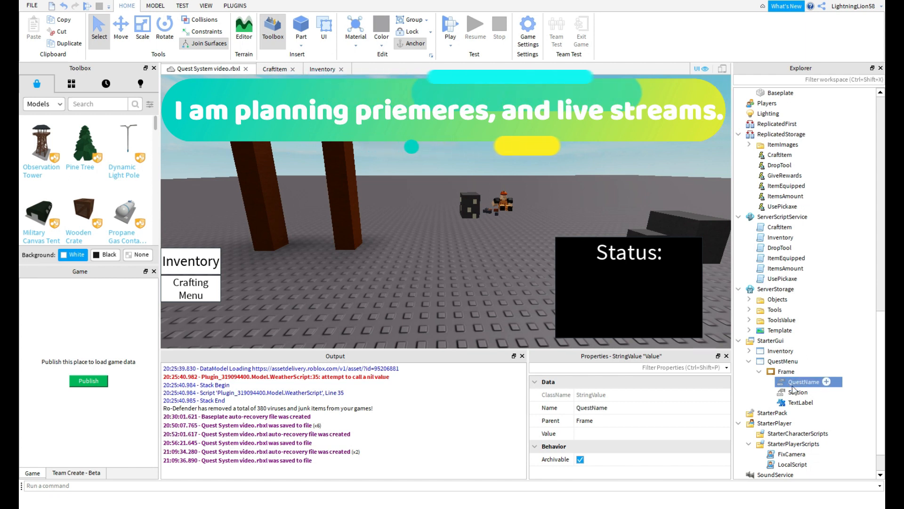
pyautogui.click(797, 404)
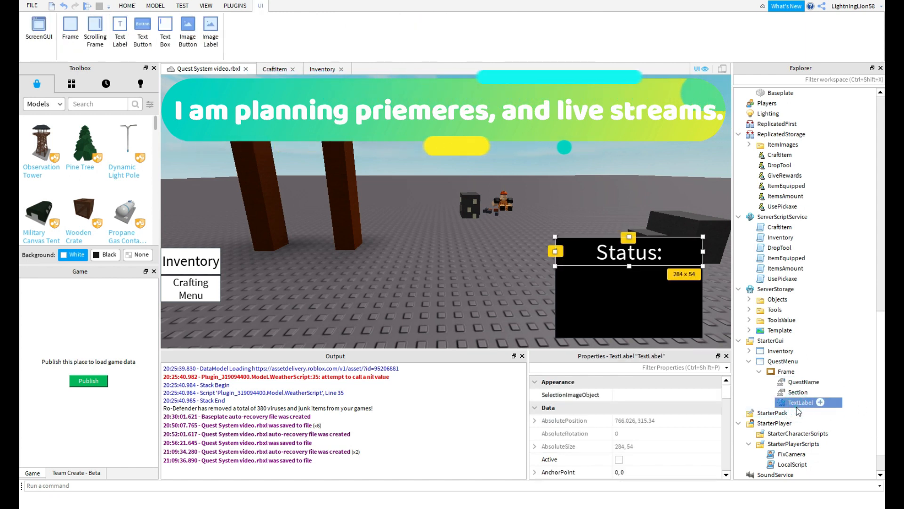
pyautogui.press('F2')
pyautogui.write('Status')
pyautogui.press('Return')
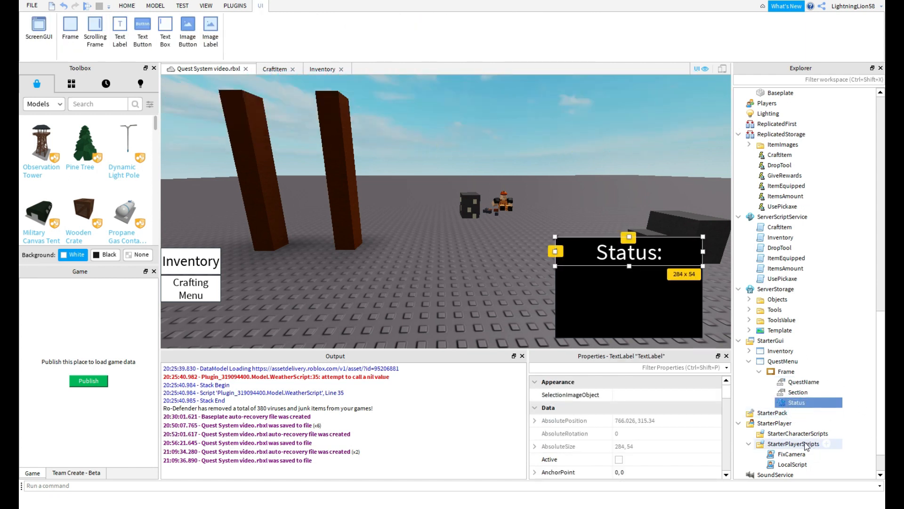
# Insert a new frame inside the QuestMenu frame and size it to about 284 x 140 px below the Status label
pyautogui.click(803, 371)
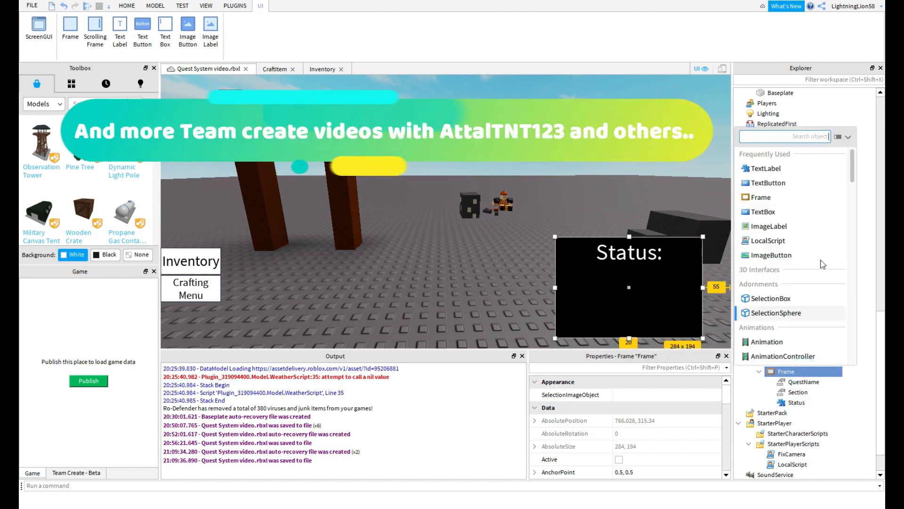
pyautogui.click(784, 199)
pyautogui.moveTo(591, 272); pyautogui.dragTo(702, 297)
pyautogui.moveTo(629, 318); pyautogui.dragTo(630, 338)
# Set the new frame's background transparency to 1 and rename the frame Progress
pyautogui.scroll(-2, 640, 462)
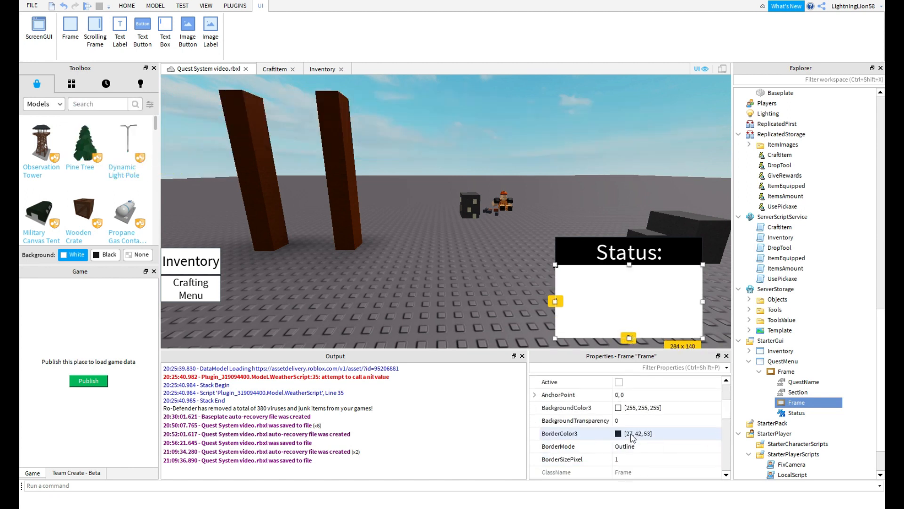
pyautogui.click(635, 421)
pyautogui.write('1')
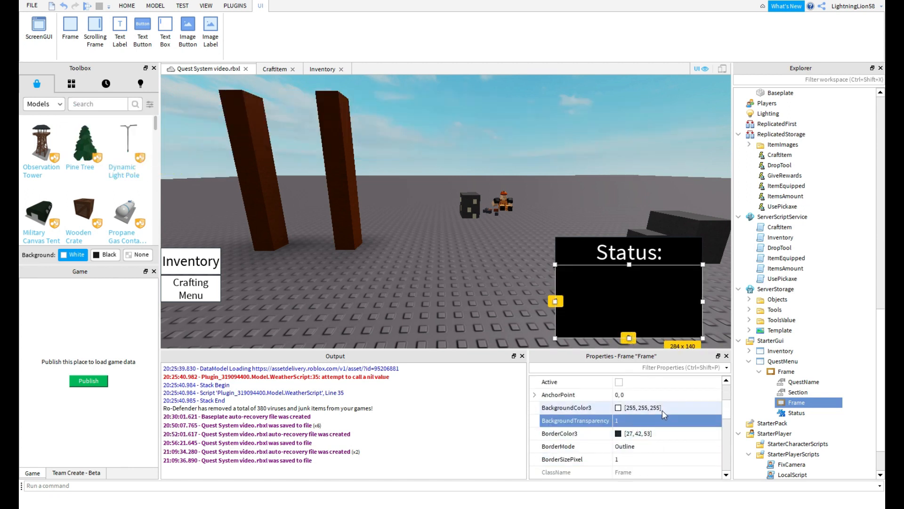
pyautogui.doubleClick(795, 402)
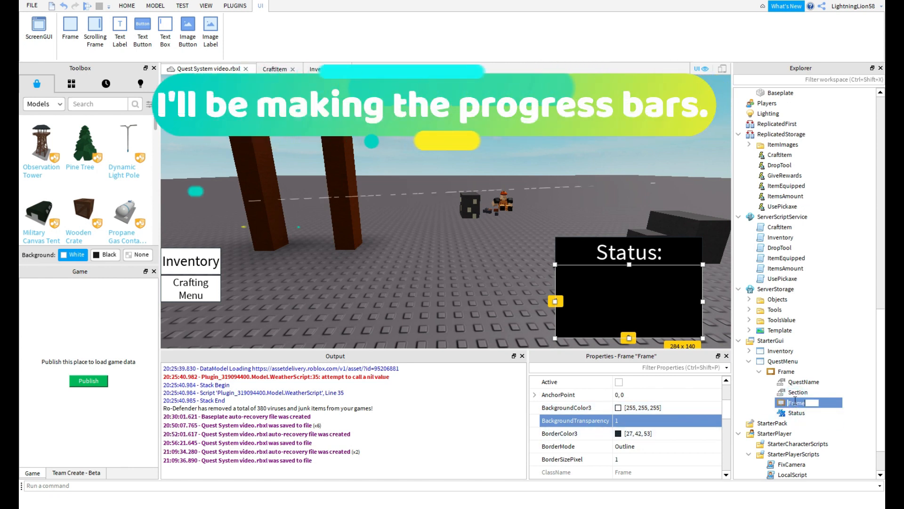
pyautogui.write('Progress')
pyautogui.press('Return')
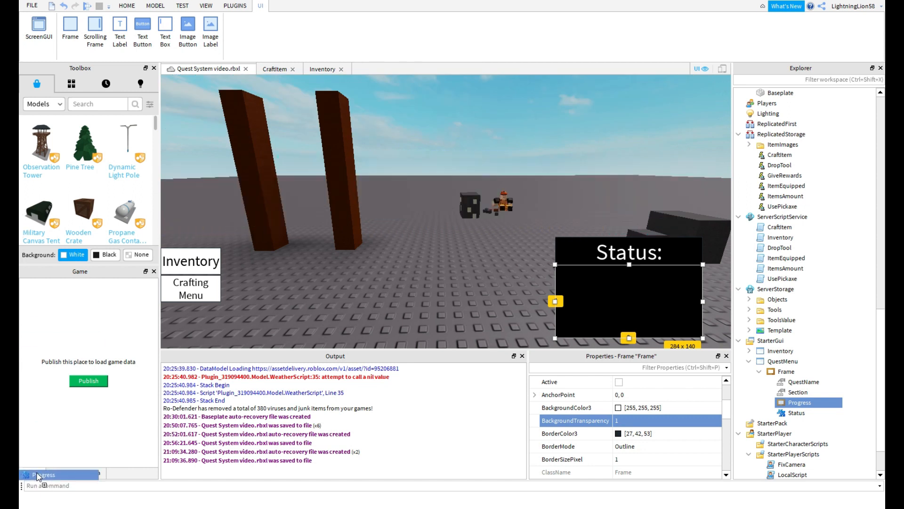
pyautogui.moveTo(38, 475); pyautogui.dragTo(24, 330)
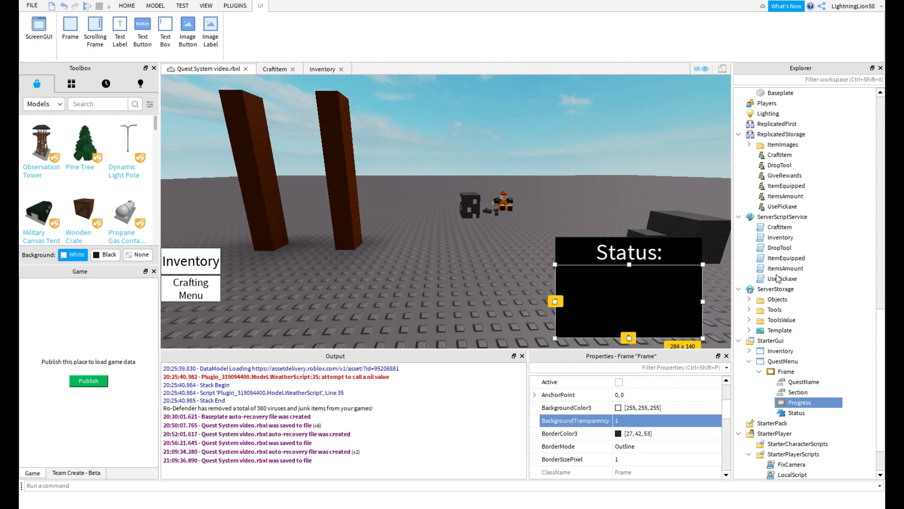
# Add a TextLabel inside the Progress frame and name it Progress
pyautogui.scroll(-1, 841, 390)
pyautogui.click(817, 371)
pyautogui.write('te')
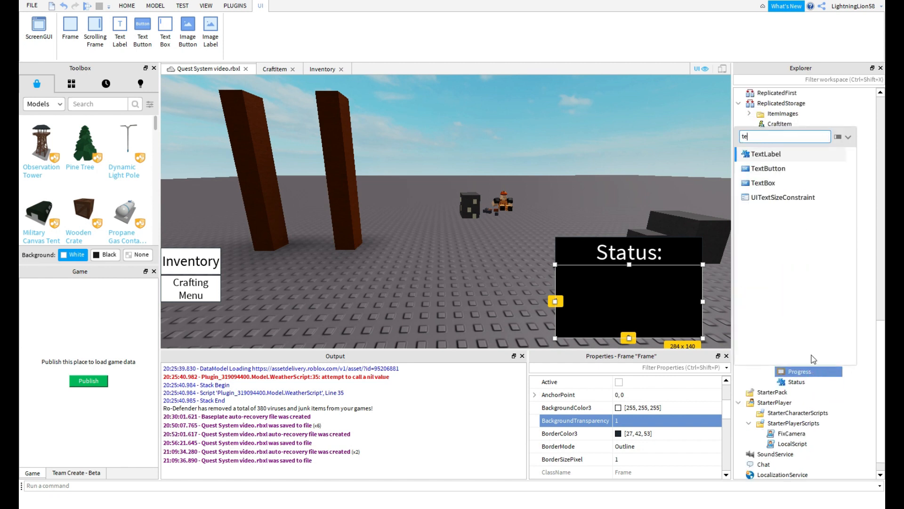
pyautogui.click(800, 154)
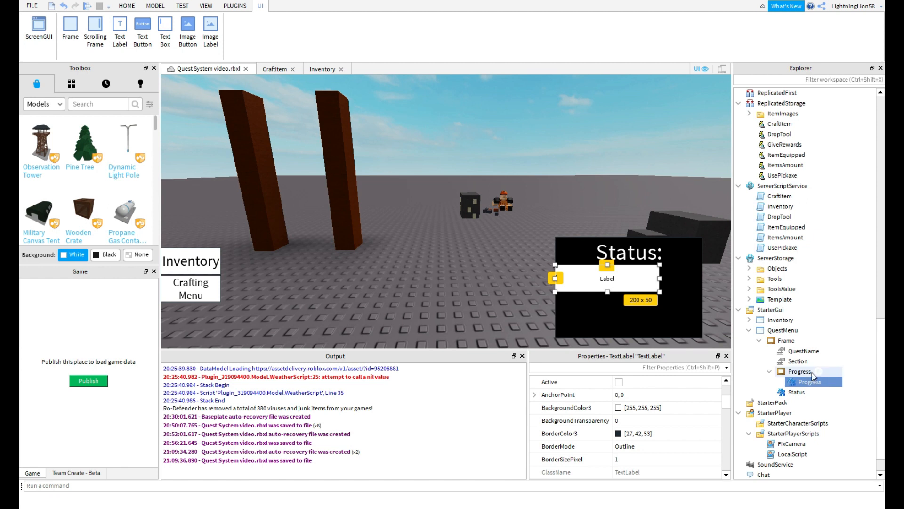
# Add a UIListLayout to the Progress frame and set its HorizontalAlignment to Right
pyautogui.click(818, 372)
pyautogui.write('lis')
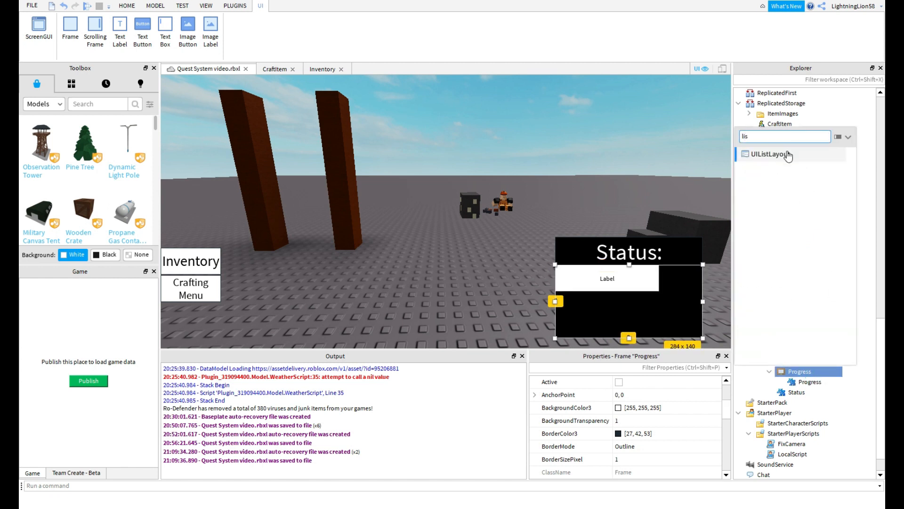
pyautogui.click(772, 154)
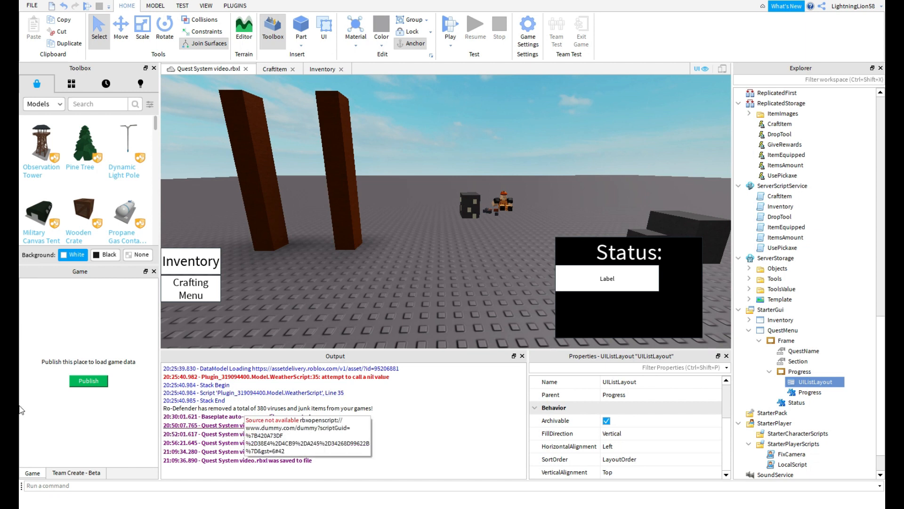
pyautogui.scroll(-1, 765, 349)
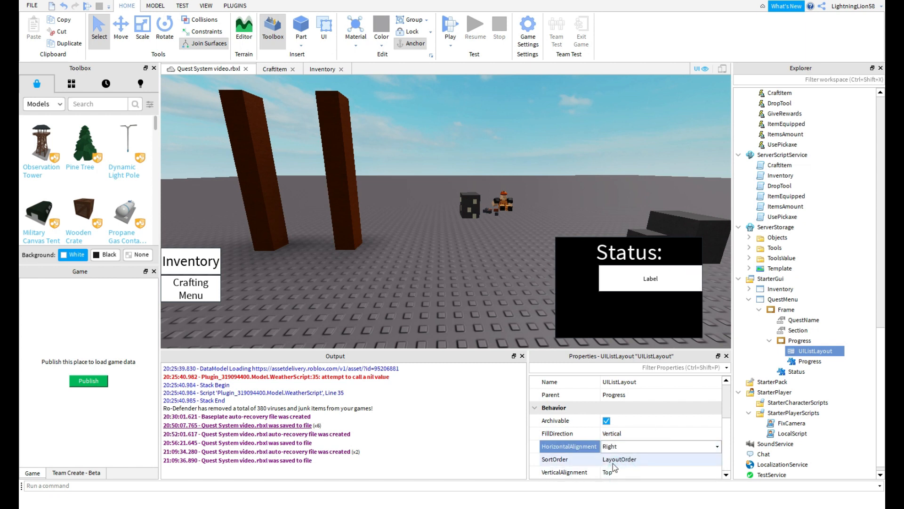
pyautogui.scroll(2, 629, 476)
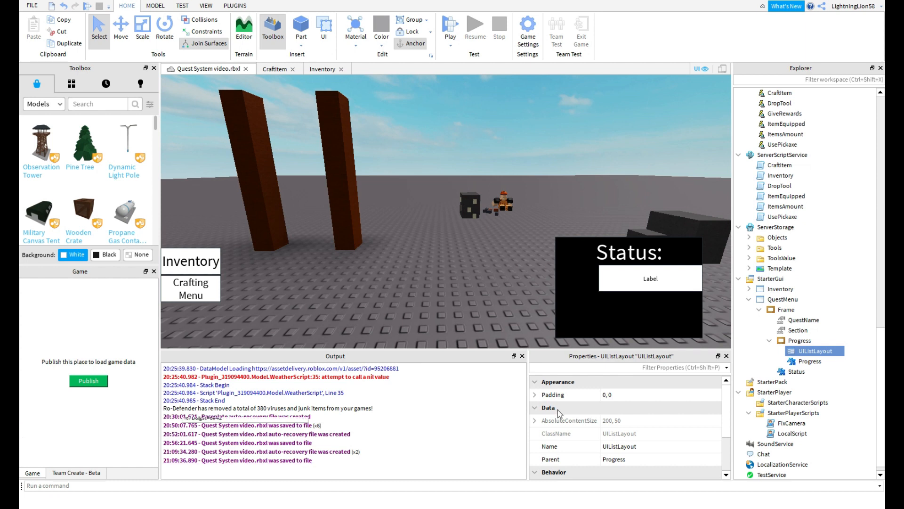
# Resize the Progress label to about 204 x 24 px and set its background transparency to 1
pyautogui.click(804, 361)
pyautogui.scroll(-10, 633, 429)
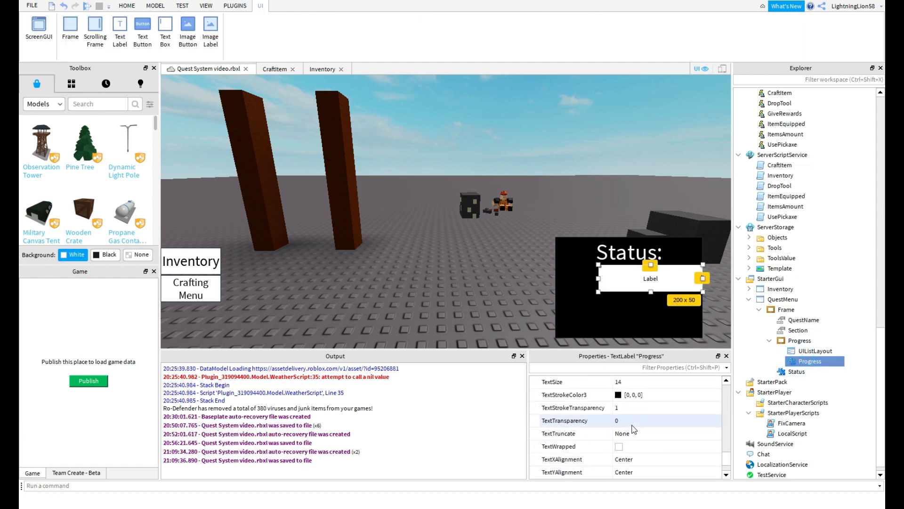
pyautogui.scroll(5, 633, 427)
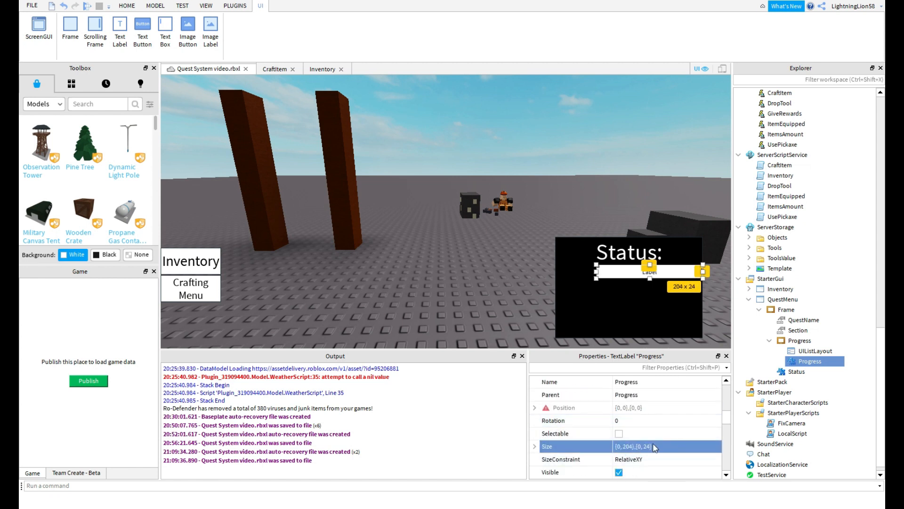
pyautogui.scroll(3, 649, 440)
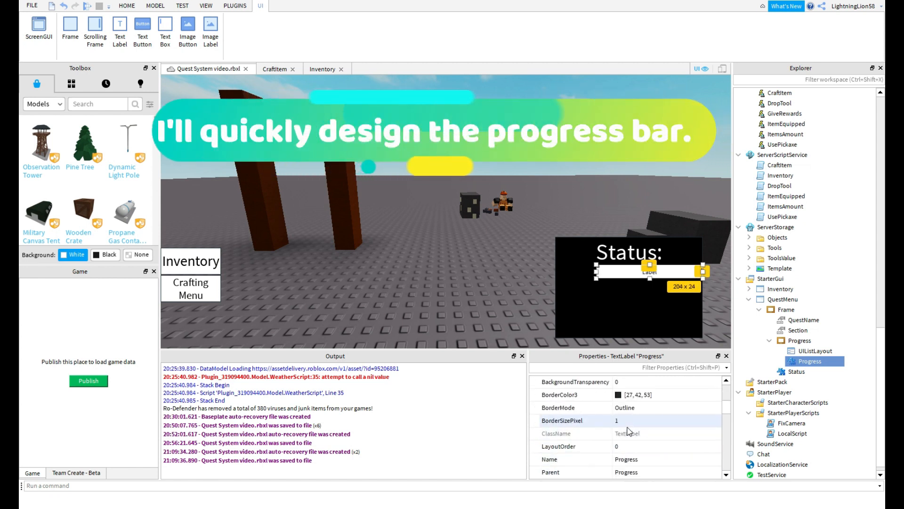
pyautogui.scroll(1, 629, 431)
pyautogui.click(627, 420)
pyautogui.write('1')
pyautogui.press('Return')
# Clear the Progress label's text and set its text color to white
pyautogui.scroll(-5, 628, 443)
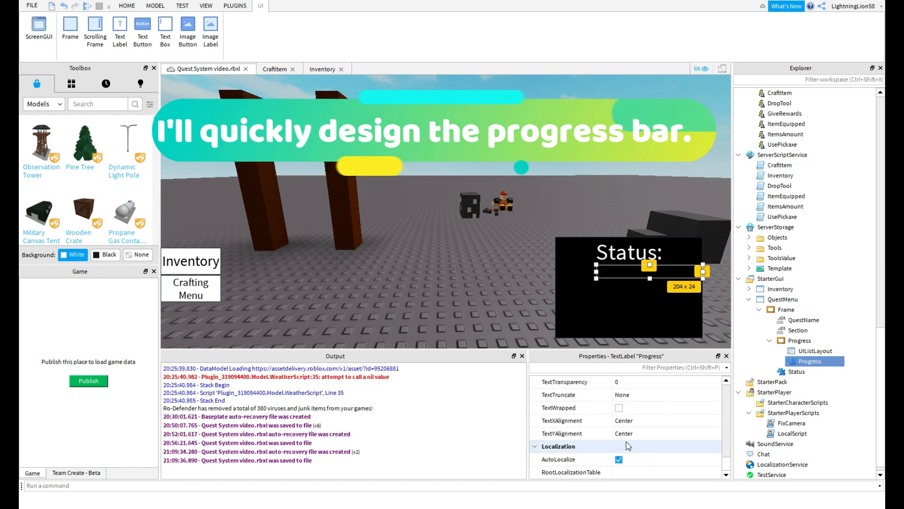
pyautogui.scroll(-4, 626, 445)
pyautogui.scroll(4, 620, 440)
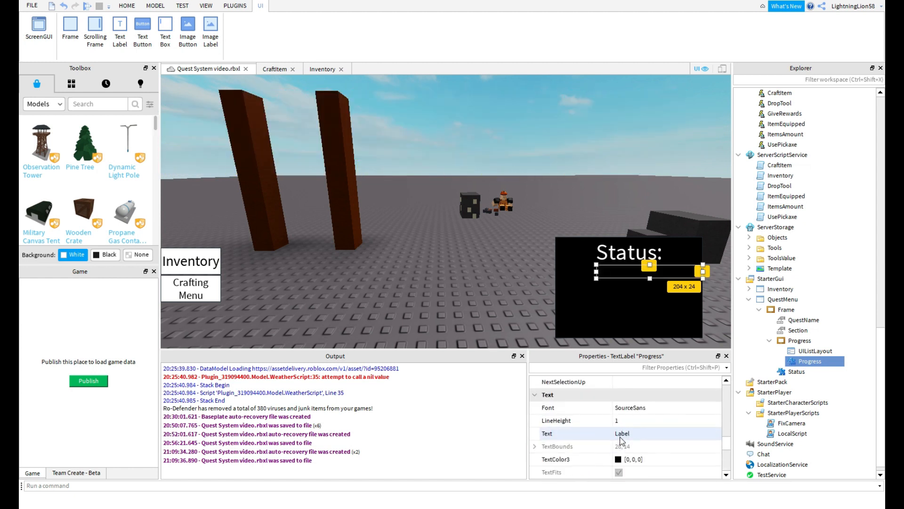
pyautogui.click(618, 458)
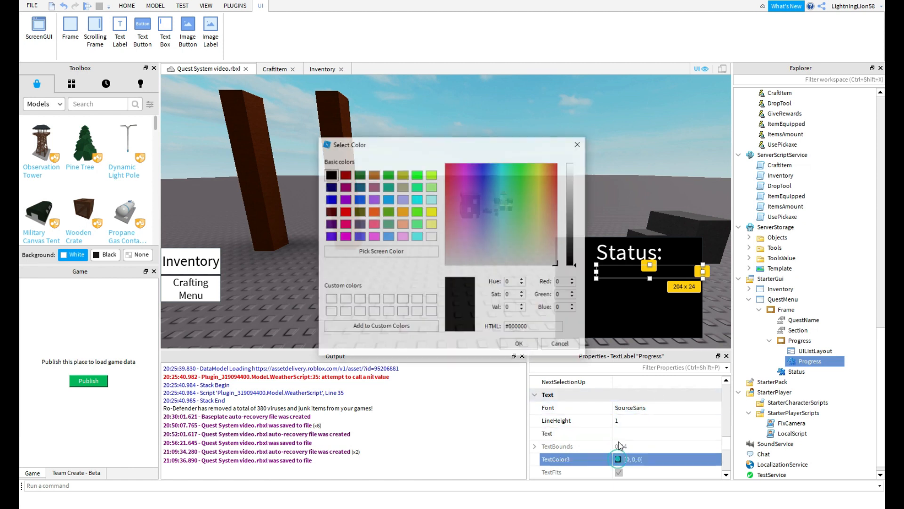
pyautogui.click(520, 345)
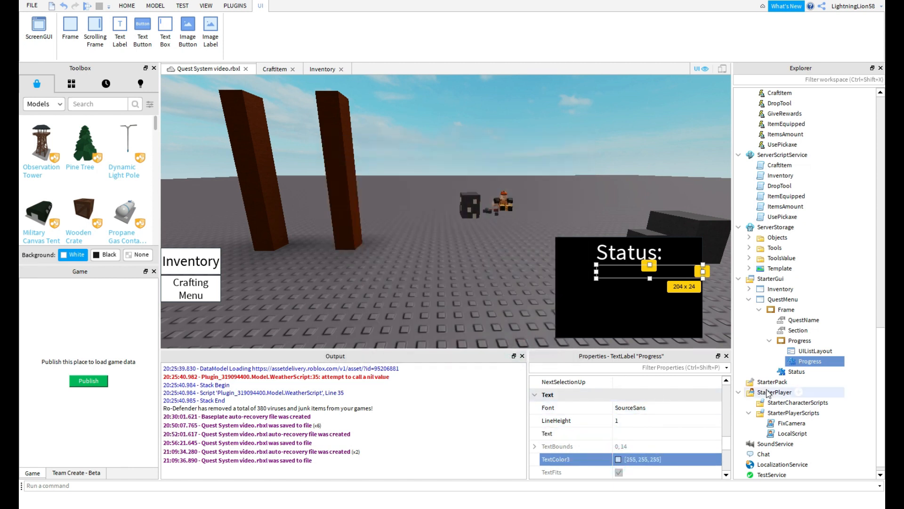
# Nest a copy of the Progress label inside itself at zero width, and enable ClipsDescendants on the outer label
pyautogui.moveTo(703, 272); pyautogui.dragTo(579, 287)
pyautogui.click(795, 361)
pyautogui.scroll(-2, 626, 419)
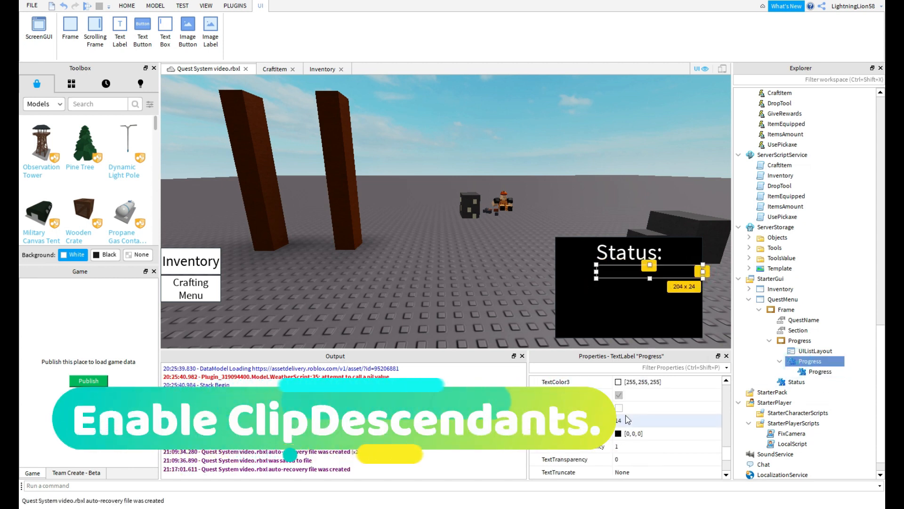
pyautogui.scroll(-5, 627, 419)
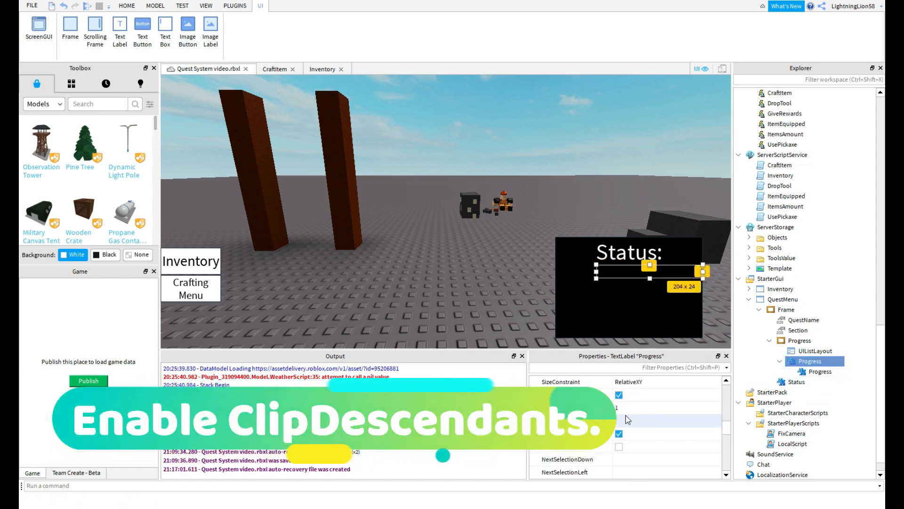
pyautogui.scroll(-1, 627, 419)
pyautogui.click(619, 408)
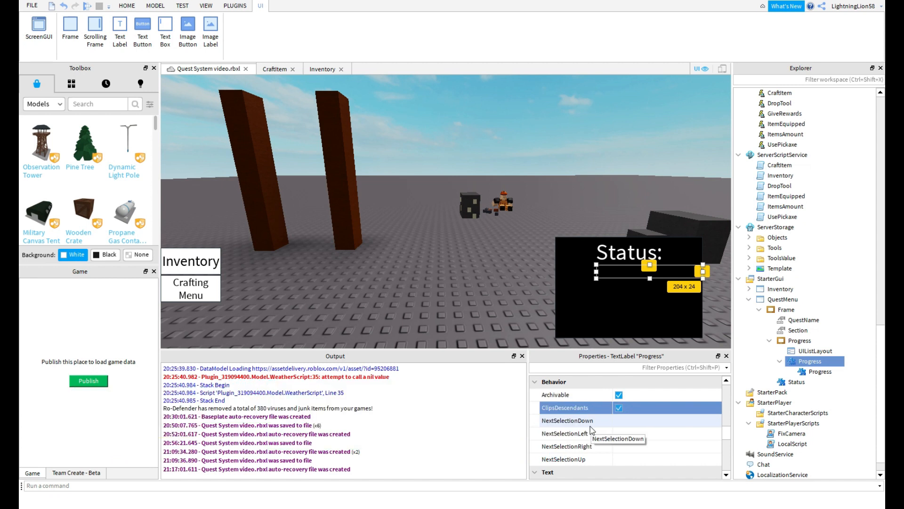
# Set the nested Progress label's background transparency to 0 and its background color to green (0, 255, 0)
pyautogui.click(820, 371)
pyautogui.scroll(-3, 619, 410)
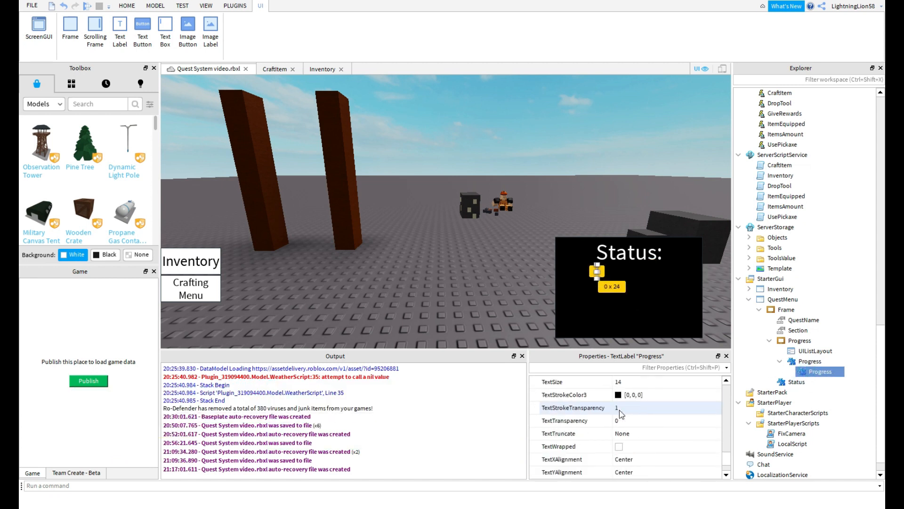
pyautogui.scroll(15, 620, 410)
pyautogui.scroll(-1, 619, 431)
pyautogui.click(628, 459)
pyautogui.write('0')
pyautogui.press('Return')
pyautogui.click(618, 446)
pyautogui.click(417, 187)
pyautogui.click(518, 354)
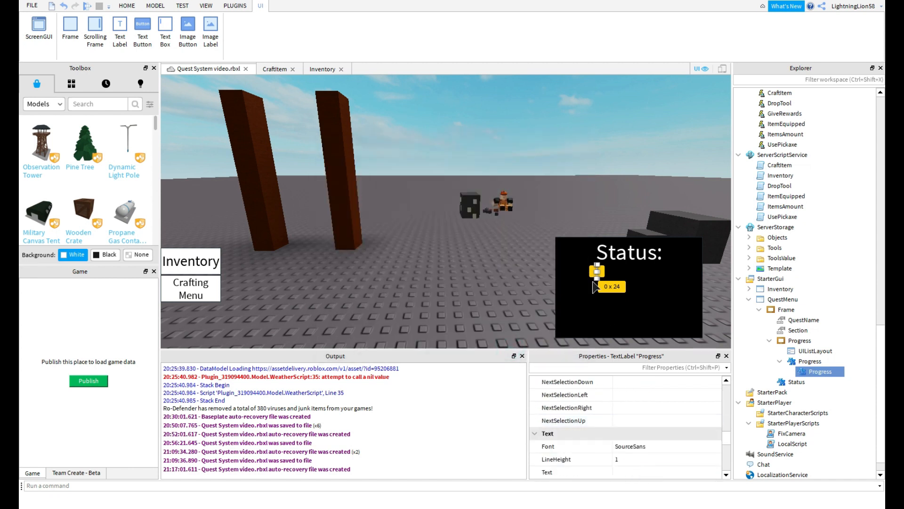
# Stretch the green nested label across the full width of its parent label, about 204 x 24 px
pyautogui.moveTo(617, 269); pyautogui.dragTo(700, 285)
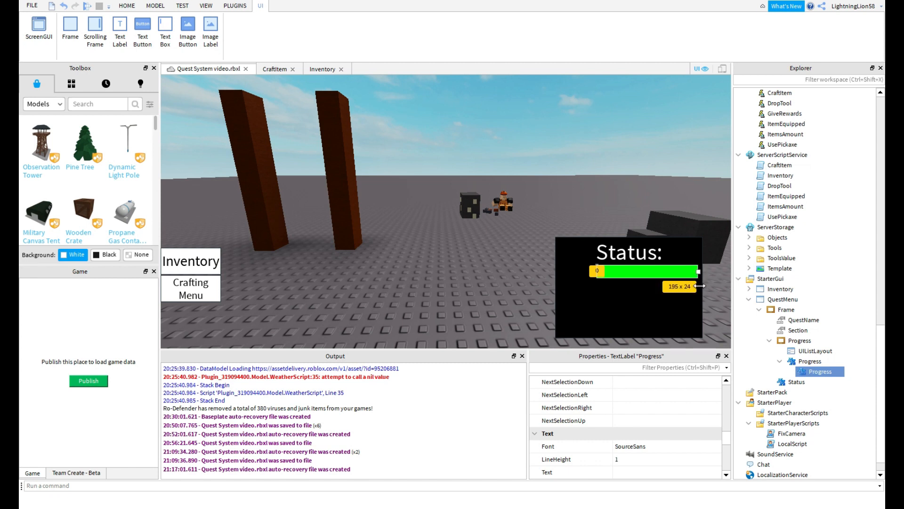
pyautogui.moveTo(598, 272); pyautogui.dragTo(579, 271)
pyautogui.click(797, 361)
pyautogui.click(806, 371)
# Set the green label's BorderSizePixel to 20 and its border color to white
pyautogui.scroll(9, 671, 429)
pyautogui.scroll(-3, 672, 436)
pyautogui.click(633, 456)
pyautogui.write('20')
pyautogui.press('Return')
pyautogui.click(618, 433)
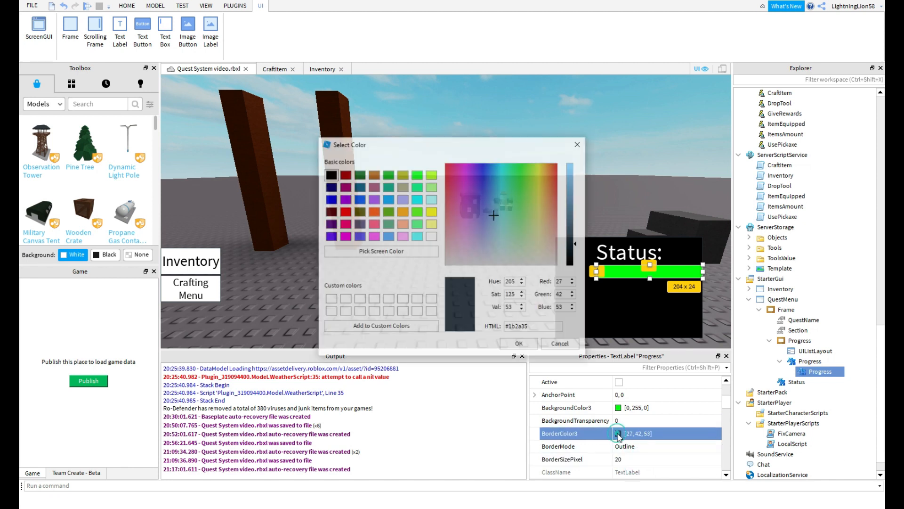
pyautogui.click(432, 239)
pyautogui.click(520, 345)
# Reduce the green label's height to about 20 px while keeping its width at about 204 px
pyautogui.click(810, 361)
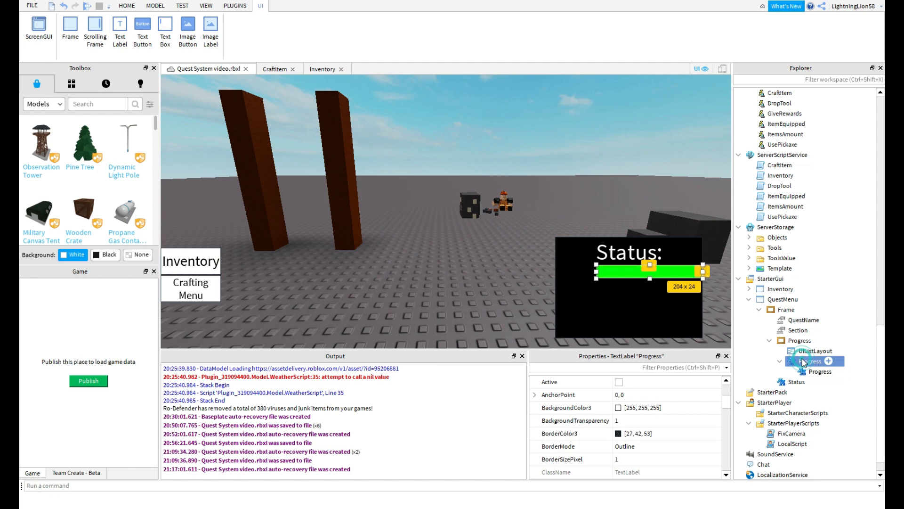
pyautogui.click(797, 329)
pyautogui.click(820, 371)
pyautogui.moveTo(649, 279); pyautogui.dragTo(650, 267)
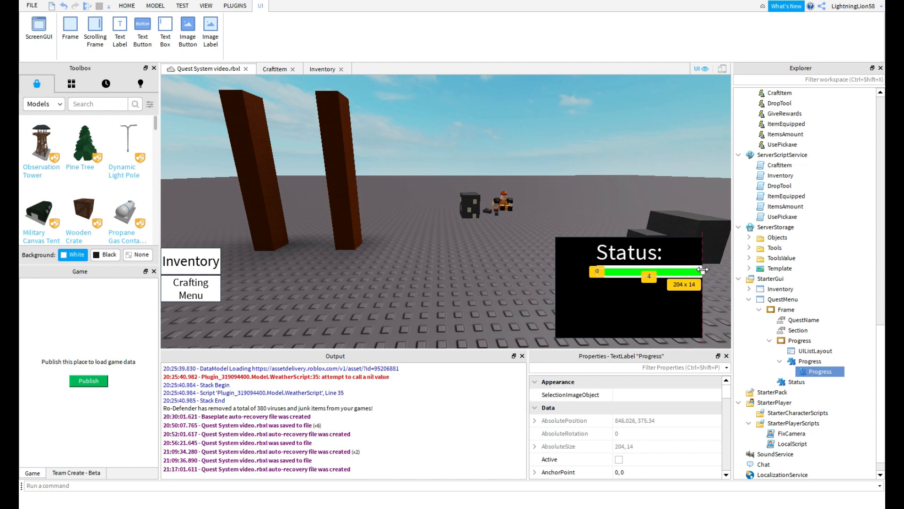
pyautogui.click(653, 272)
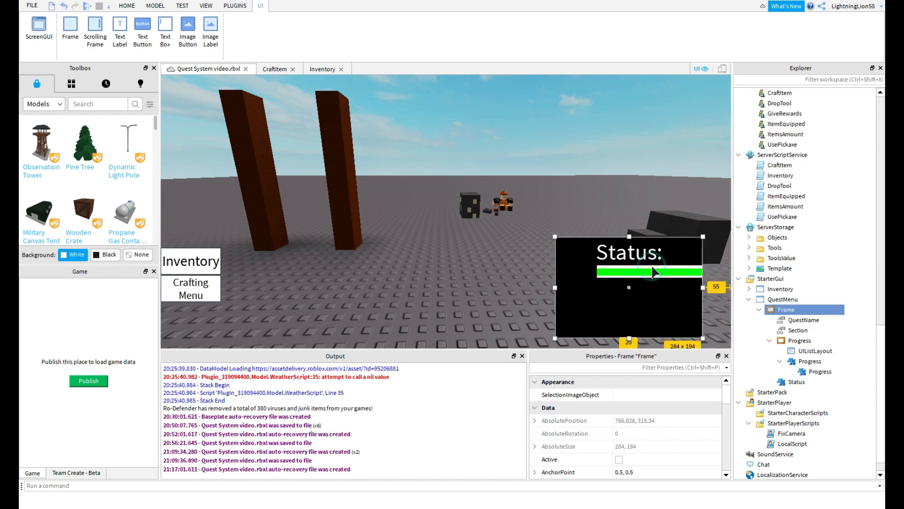
pyautogui.click(802, 372)
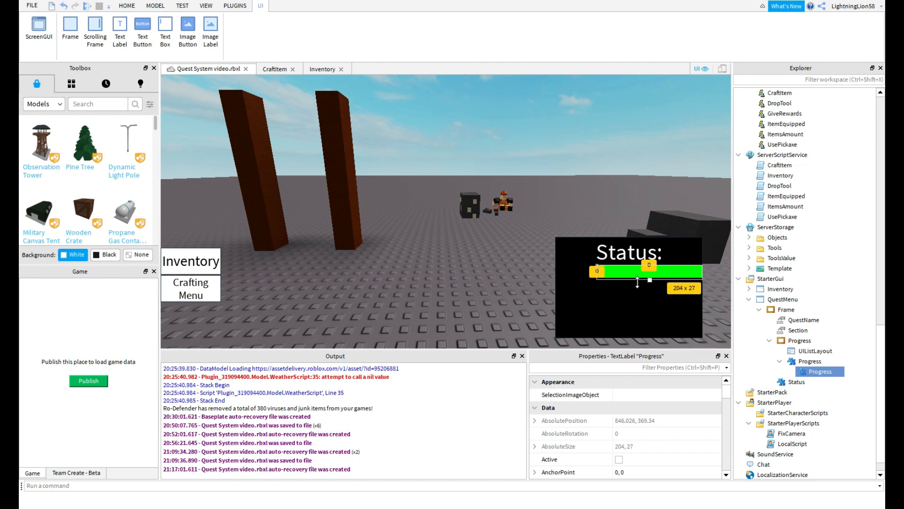
# Set the green label's BorderSizePixel to 0
pyautogui.scroll(-3, 637, 447)
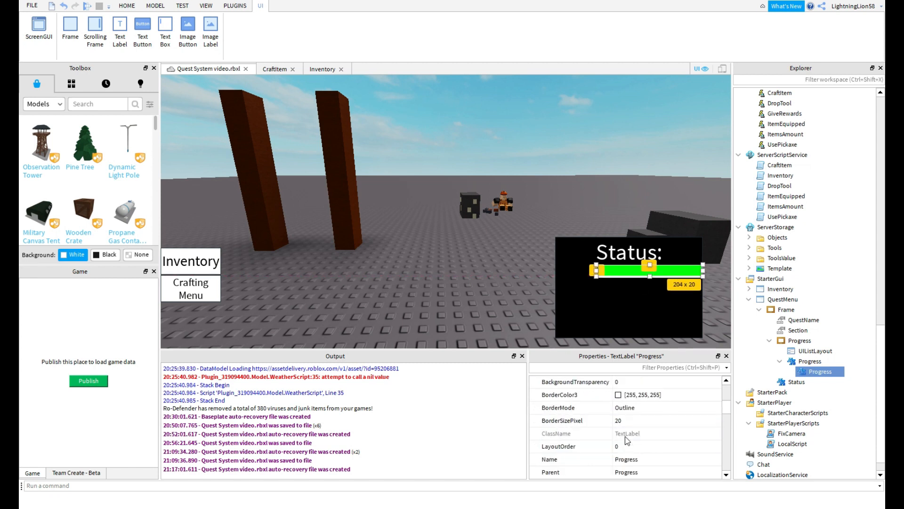
pyautogui.scroll(1, 633, 447)
pyautogui.click(626, 459)
pyautogui.write('0')
pyautogui.press('Return')
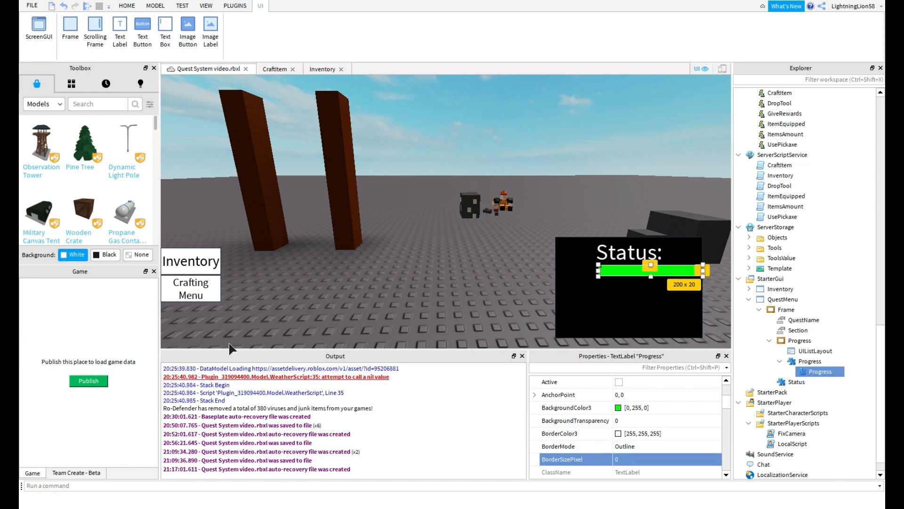
# Add a TextLabel of about 204 x 20 px inside the outer Progress label, and rename the green label Bar
pyautogui.click(825, 361)
pyautogui.write('te')
pyautogui.click(768, 142)
pyautogui.moveTo(650, 291); pyautogui.dragTo(615, 284)
pyautogui.click(677, 367)
pyautogui.write('sc')
pyautogui.click(804, 372)
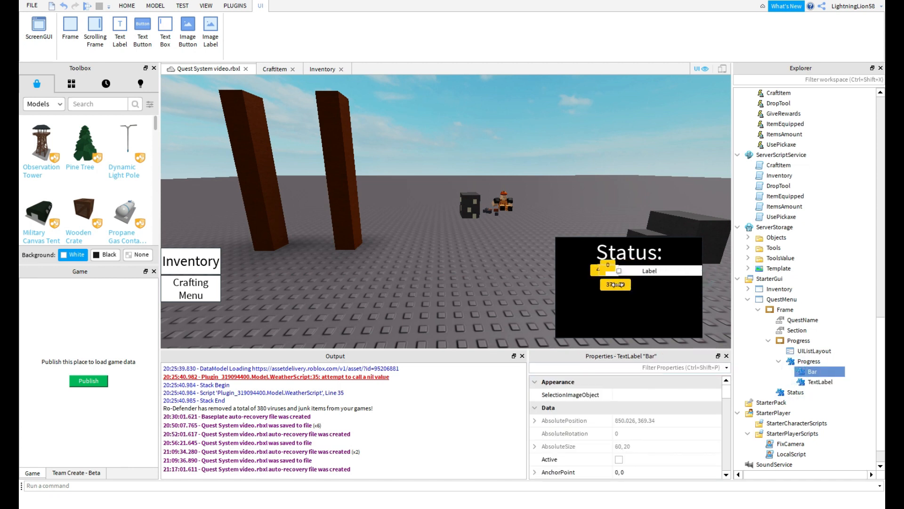
# Set the BackgroundTransparency of the TextLabel inside the inner Progress label to 1
pyautogui.click(822, 382)
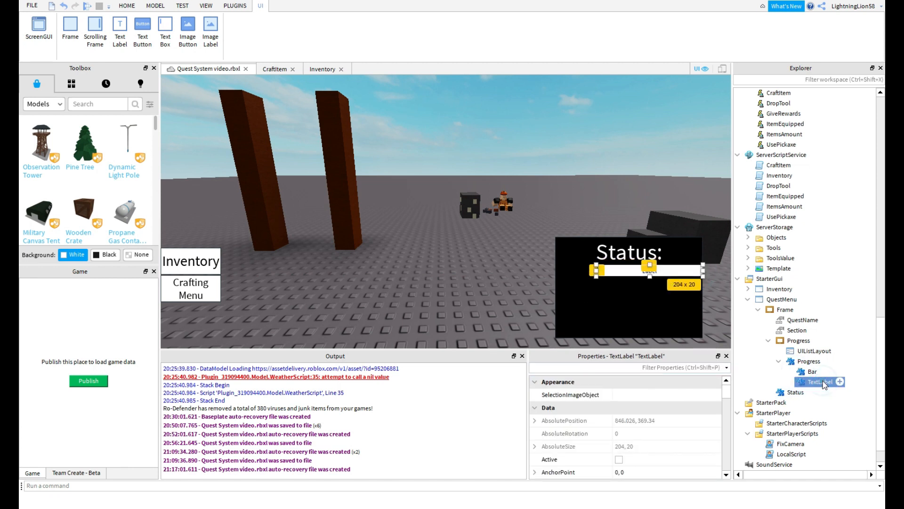
pyautogui.scroll(-3, 559, 446)
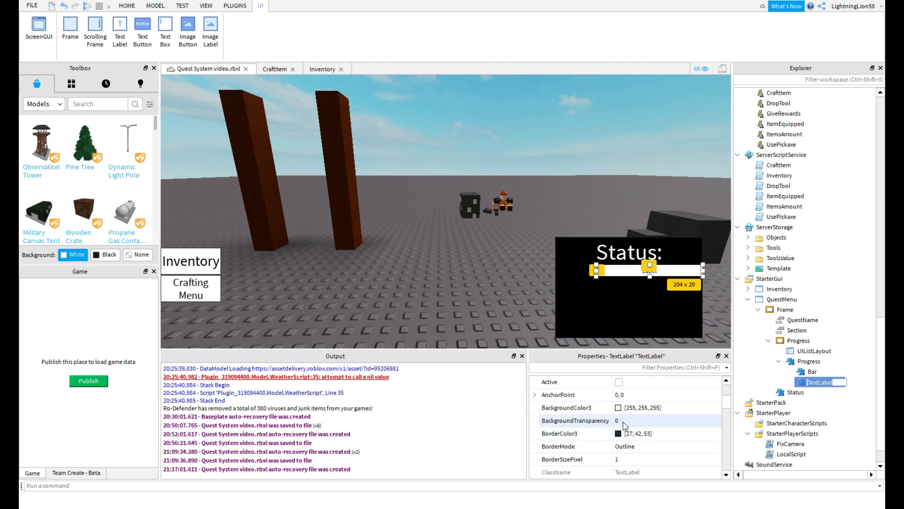
pyautogui.click(623, 422)
pyautogui.write('1')
pyautogui.press('Return')
# Change the TextColor3 of the progress TextLabel to white (255,255,255)
pyautogui.scroll(-10, 623, 433)
pyautogui.scroll(1, 619, 417)
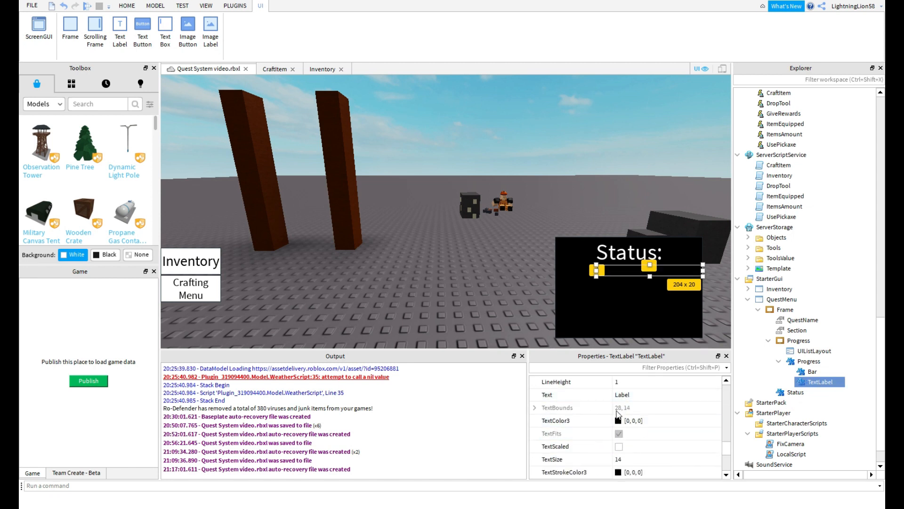
pyautogui.click(619, 420)
pyautogui.moveTo(580, 254); pyautogui.dragTo(566, 140)
pyautogui.click(520, 345)
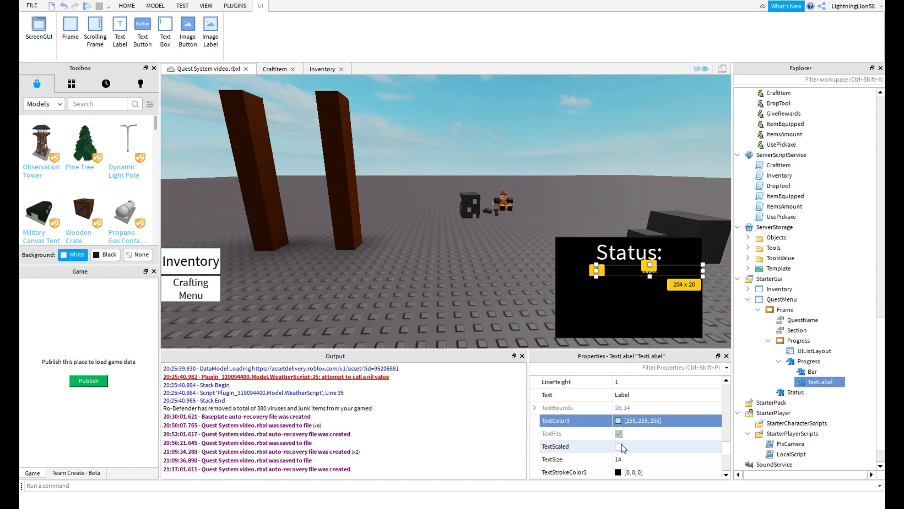
pyautogui.scroll(10, 623, 447)
# Add an IntValue inside the inner Progress label and name it Amount
pyautogui.click(830, 361)
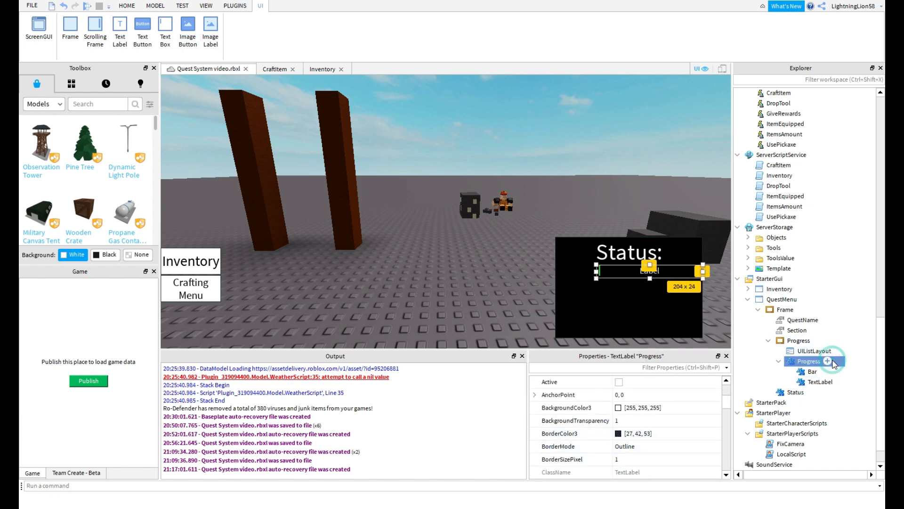
pyautogui.click(828, 361)
pyautogui.scroll(-10, 815, 310)
pyautogui.scroll(15, 800, 330)
pyautogui.write('int')
pyautogui.click(803, 144)
pyautogui.doubleClick(814, 371)
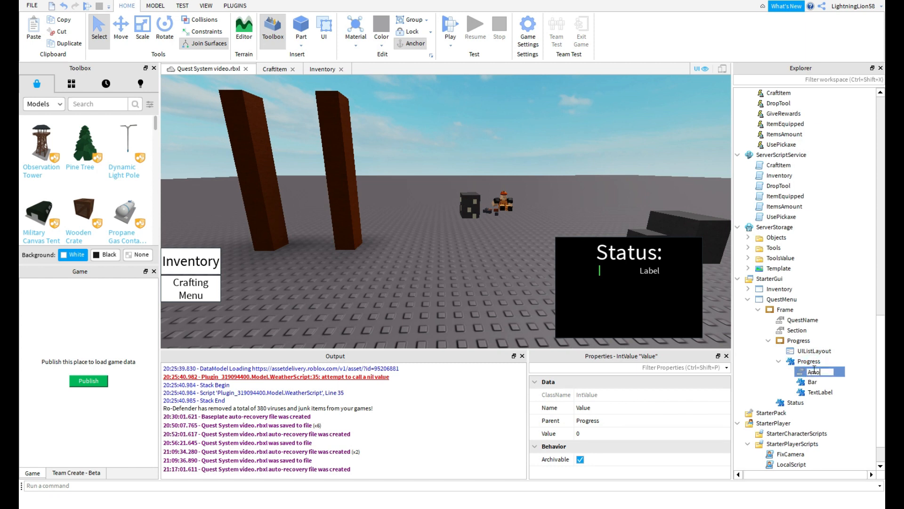
pyautogui.click(812, 382)
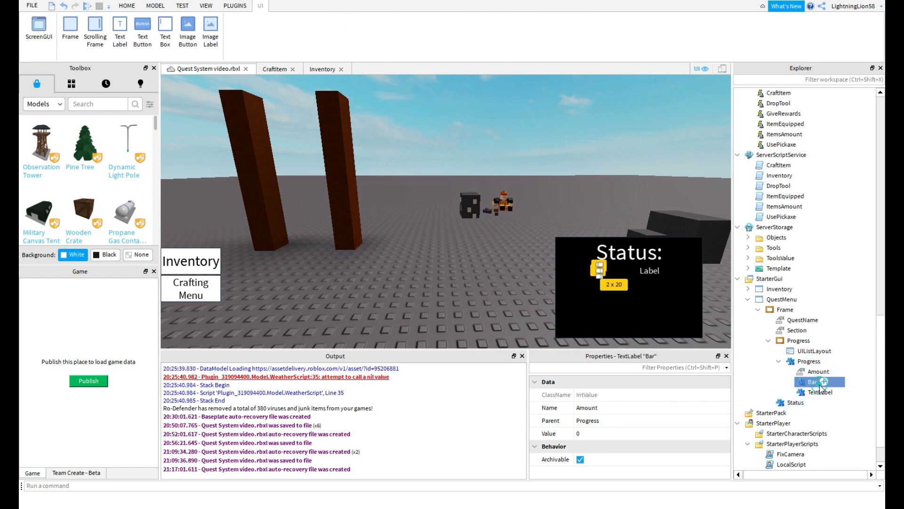
# Review the Amount, Bar and TextLabel objects inside the inner Progress label and how they fit in the QuestMenu hierarchy
pyautogui.click(818, 371)
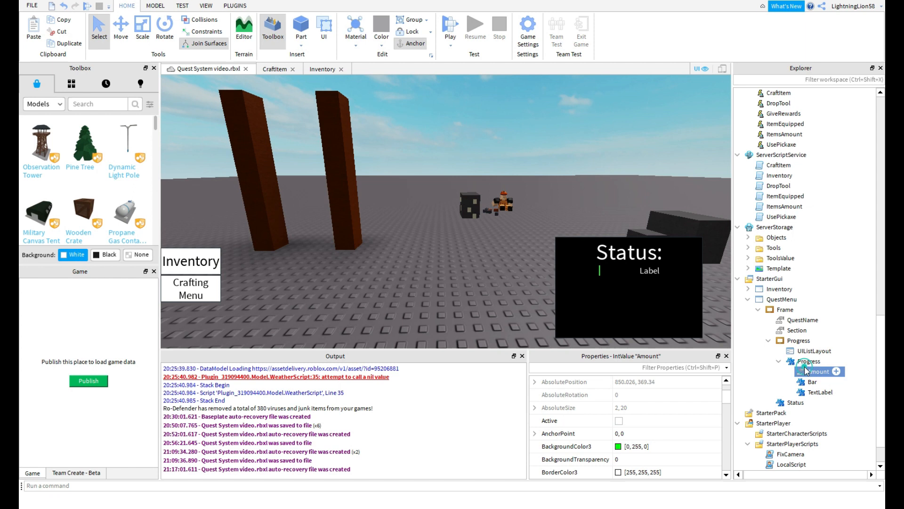
pyautogui.click(813, 381)
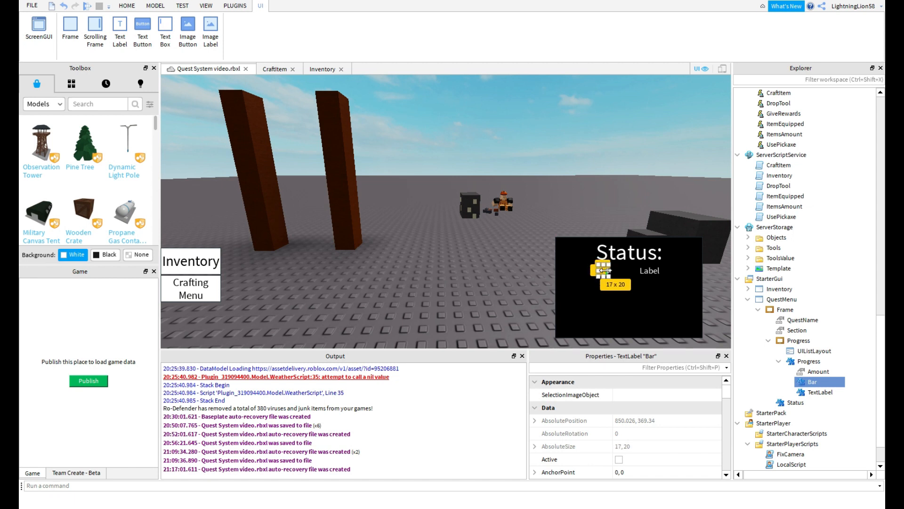
pyautogui.click(800, 320)
pyautogui.click(812, 382)
pyautogui.click(810, 393)
pyautogui.click(814, 371)
pyautogui.click(809, 361)
pyautogui.click(798, 340)
pyautogui.click(778, 361)
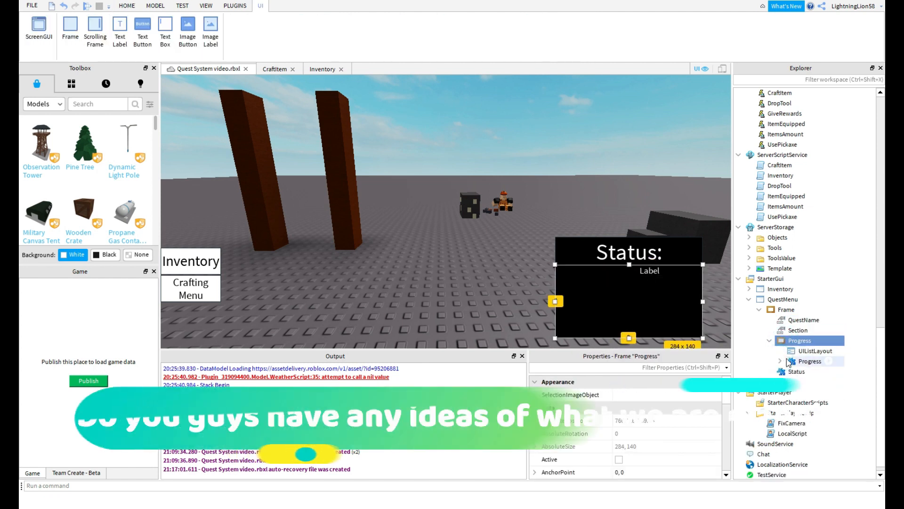
# Add a folder to ServerStorage and name it QuestGui
pyautogui.click(791, 360)
pyautogui.scroll(2, 796, 325)
pyautogui.click(801, 288)
pyautogui.click(761, 85)
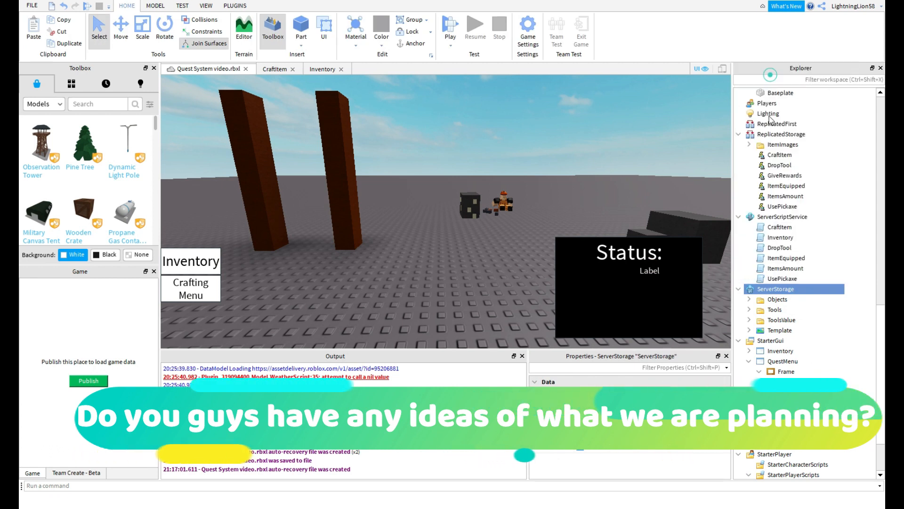
pyautogui.doubleClick(775, 300)
pyautogui.write('QuestGio')
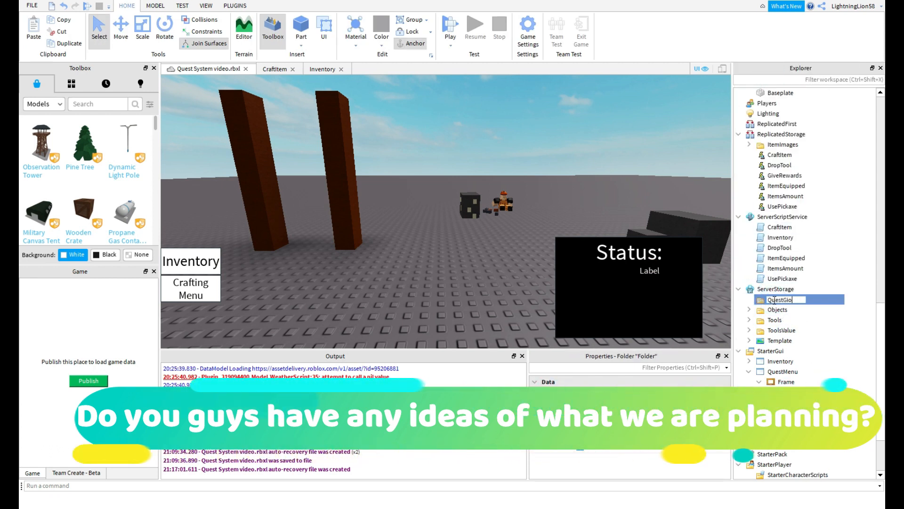
pyautogui.press('Return')
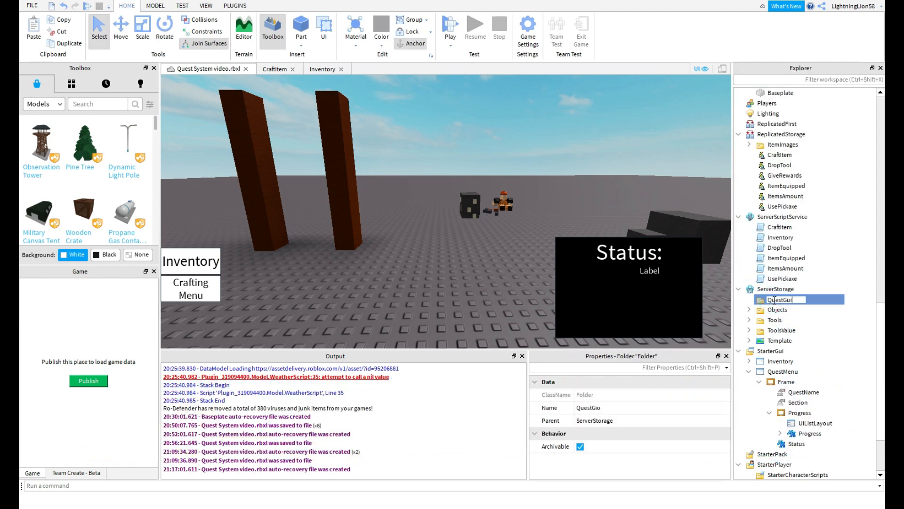
# Move the inner Progress label from QuestMenu into the QuestGui folder in ServerStorage
pyautogui.click(803, 437)
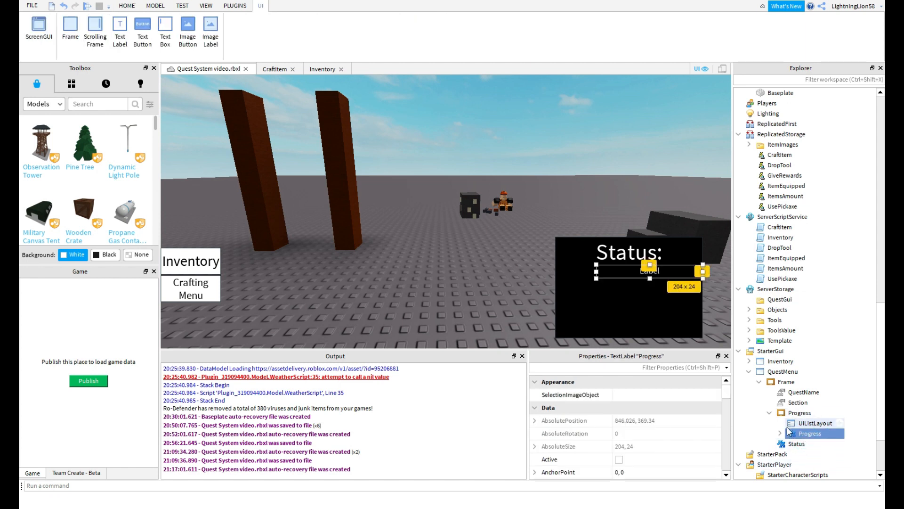
pyautogui.scroll(-1, 789, 428)
pyautogui.moveTo(789, 402); pyautogui.dragTo(791, 269)
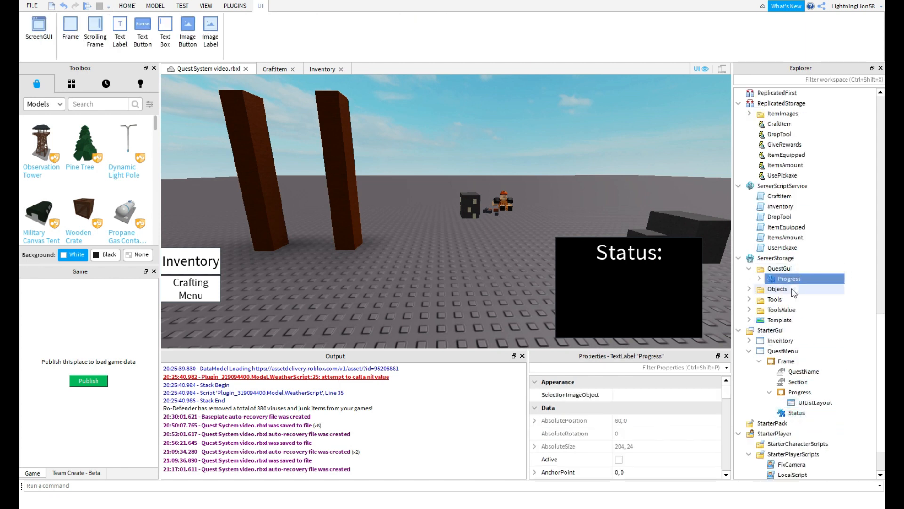
# Disable the QuestMenu ScreenGui and collapse its hierarchy
pyautogui.click(768, 354)
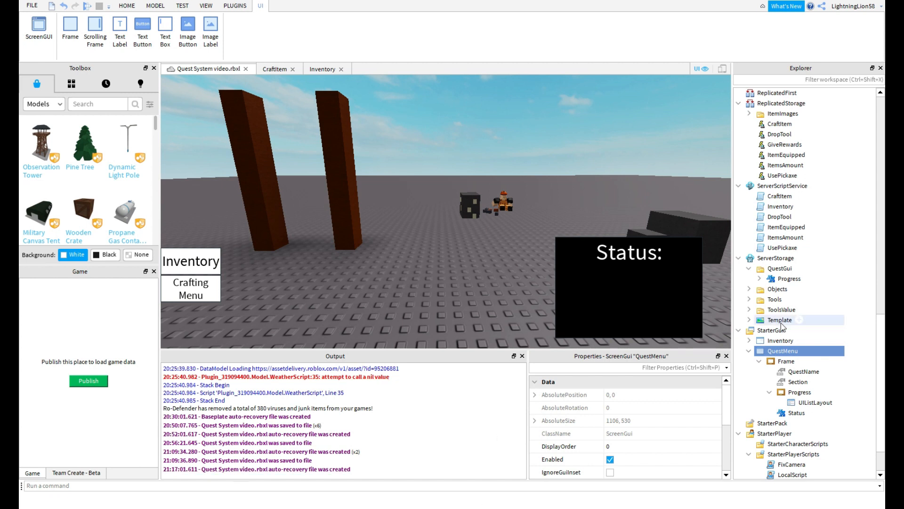
pyautogui.scroll(-1, 772, 353)
pyautogui.scroll(-2, 578, 456)
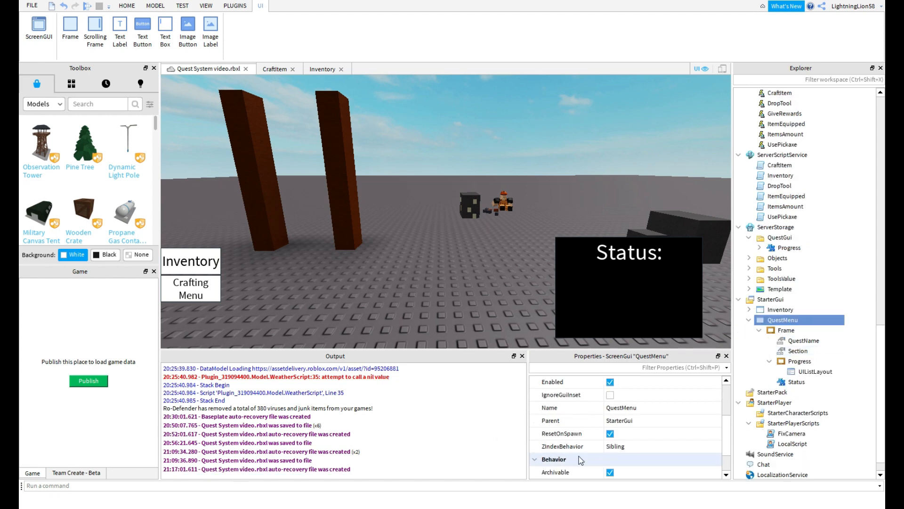
pyautogui.click(610, 381)
pyautogui.click(748, 319)
# Add a new ScreenGui to StarterGui and name it Quest
pyautogui.click(792, 340)
pyautogui.write('d')
pyautogui.press('BackSpace')
pyautogui.click(794, 137)
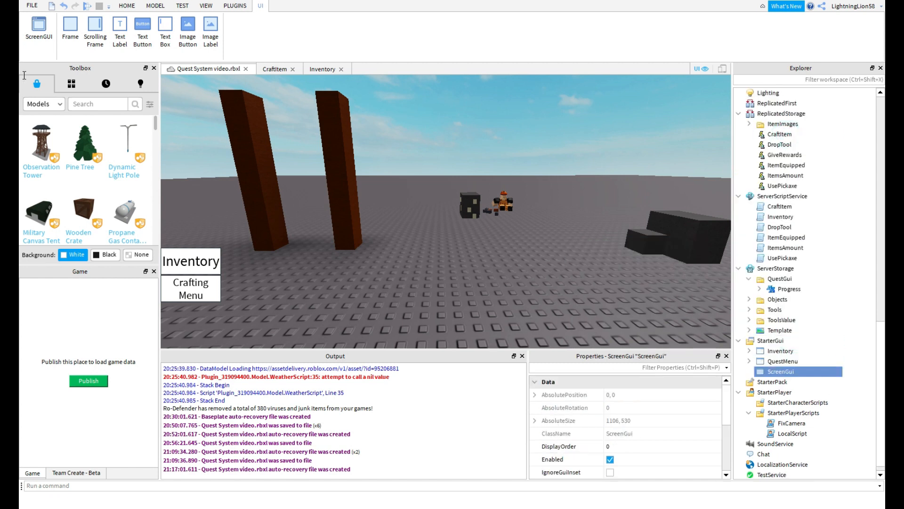
pyautogui.click(776, 372)
# Add a StringValue inside the Quest ScreenGui and name it QuestName
pyautogui.click(791, 371)
pyautogui.write('str')
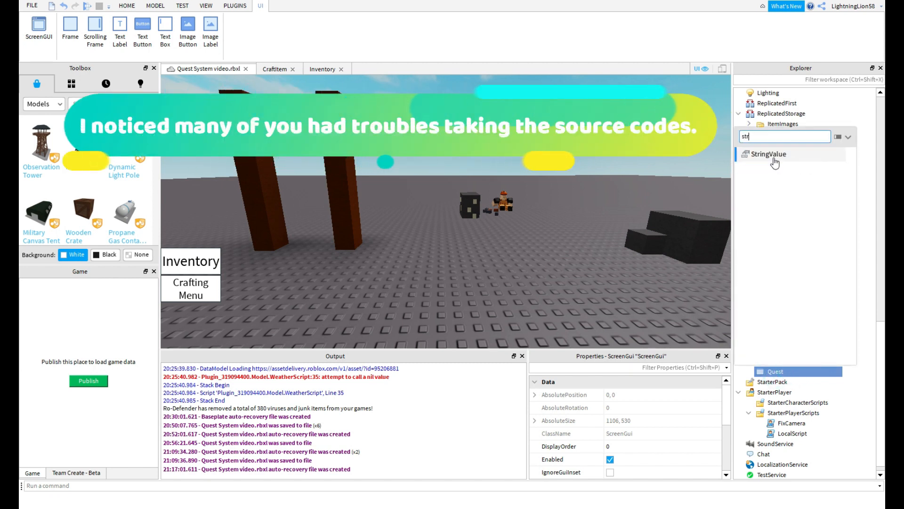
pyautogui.click(768, 154)
pyautogui.click(778, 381)
pyautogui.write('QuestName')
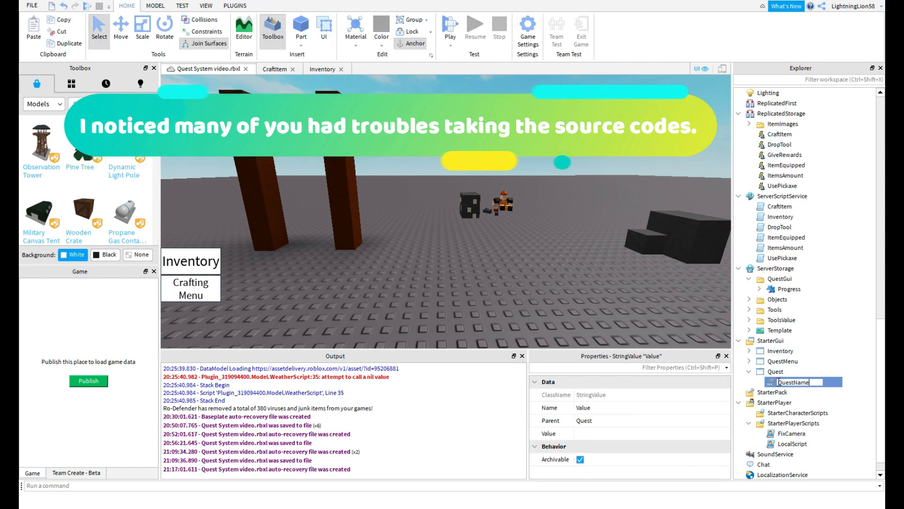
pyautogui.press('Return')
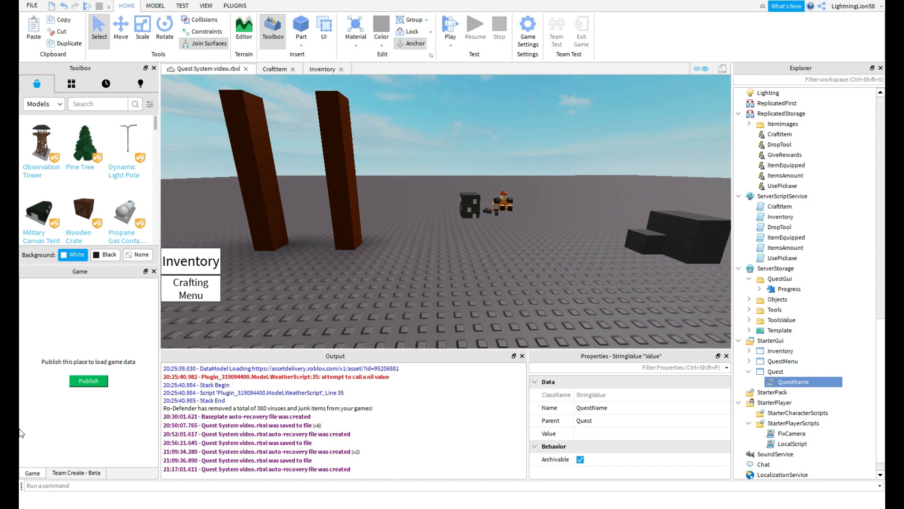
# Add a Frame inside the Quest ScreenGui and set its Size to {0, 448},{0, 125}
pyautogui.click(775, 371)
pyautogui.click(790, 372)
pyautogui.click(766, 164)
pyautogui.scroll(-1, 631, 446)
pyautogui.click(648, 447)
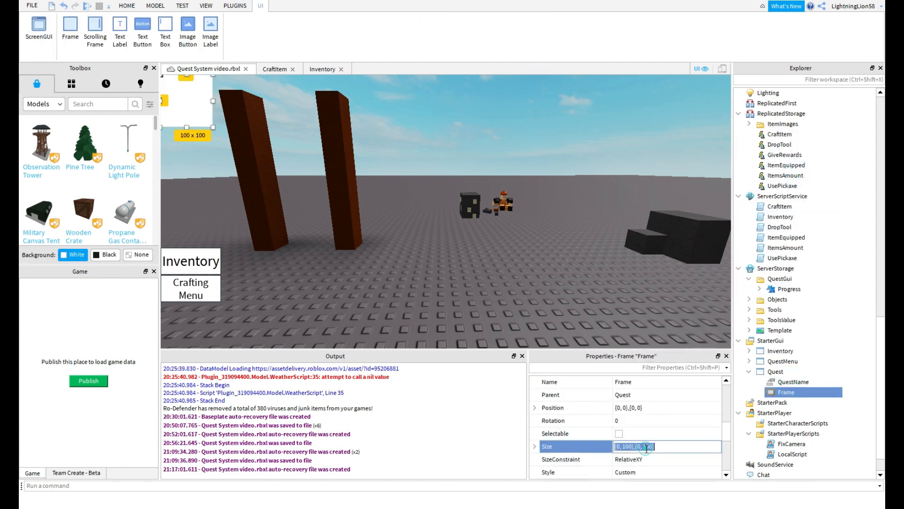
pyautogui.write('{0, 448},{0, 125}')
pyautogui.press('Return')
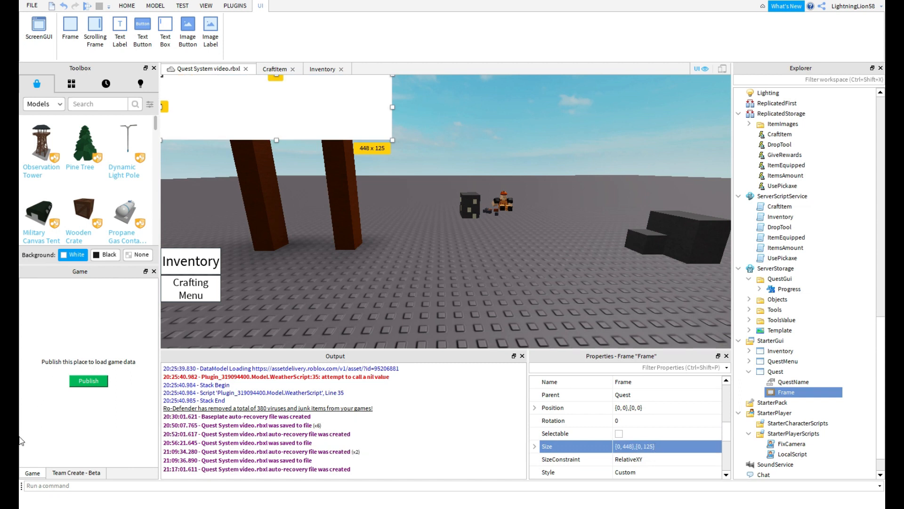
# Set the Quest frame's Position to {0.458, 0},{0.816, 0} and its AnchorPoint to 0.5, 0.5
pyautogui.scroll(3, 668, 426)
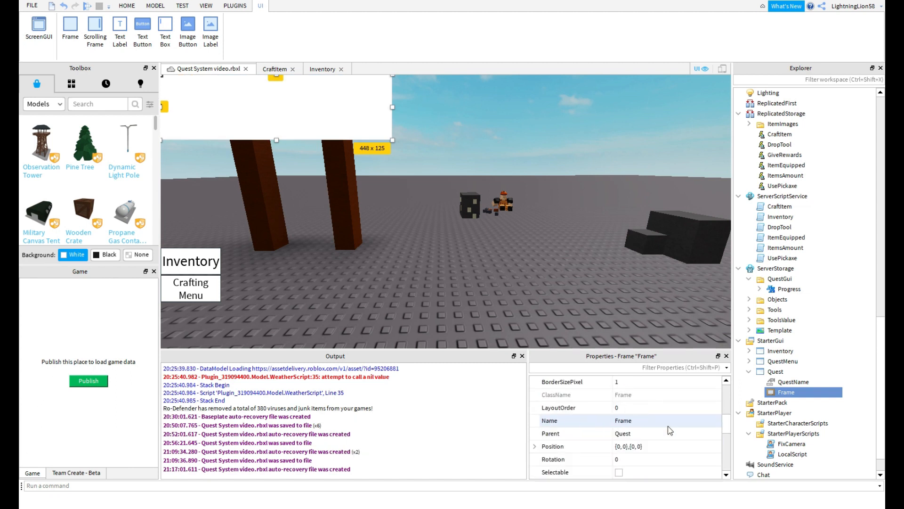
pyautogui.click(650, 445)
pyautogui.write('{0.458, 0},{0.816, 0}')
pyautogui.press('Return')
pyautogui.scroll(5, 640, 445)
pyautogui.click(633, 433)
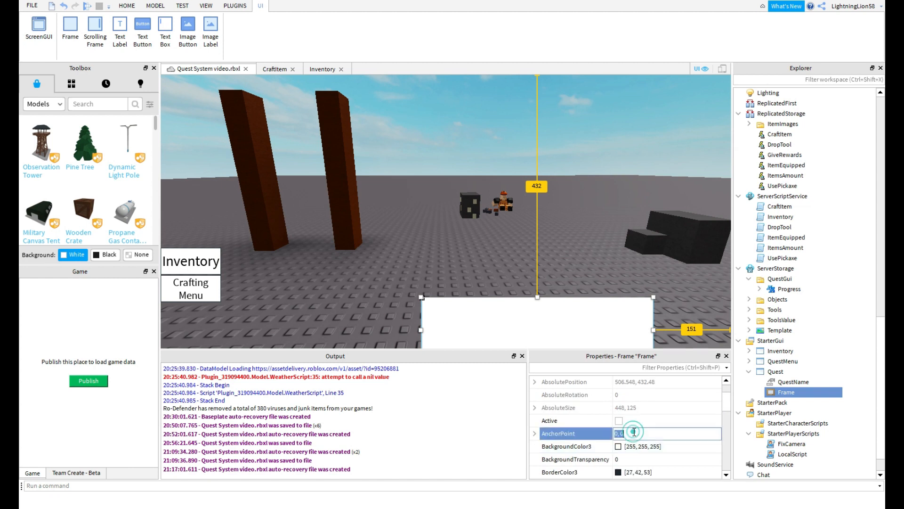
pyautogui.write('.5')
pyautogui.press('Return')
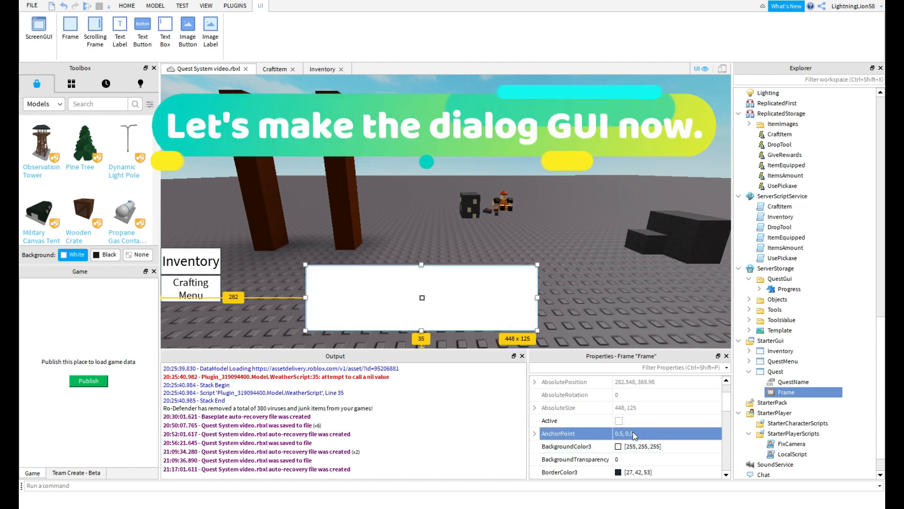
# Change the Quest frame's background color to black
pyautogui.scroll(-4, 634, 431)
pyautogui.scroll(3, 626, 419)
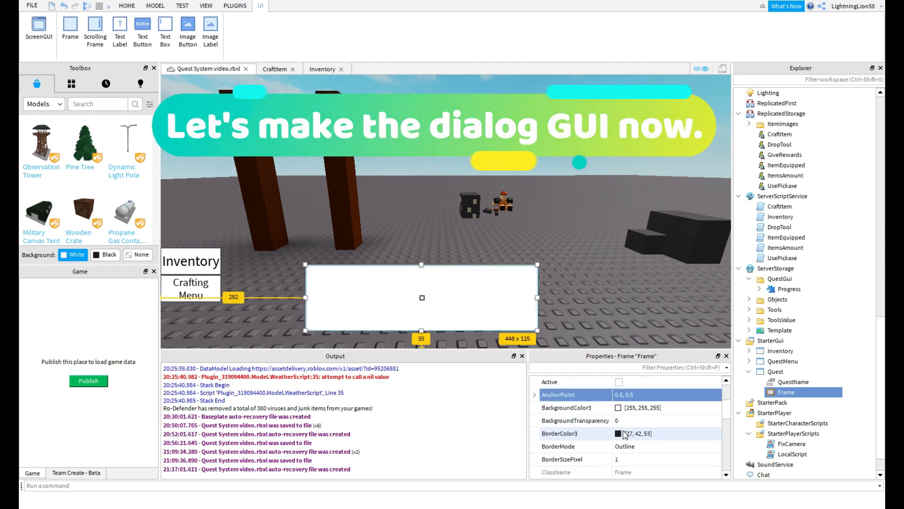
pyautogui.click(618, 406)
pyautogui.moveTo(575, 236); pyautogui.dragTo(568, 308)
pyautogui.click(521, 345)
# Set the Quest frame's BackgroundTransparency to 0.5
pyautogui.scroll(2, 613, 433)
pyautogui.scroll(-1, 631, 433)
pyautogui.scroll(-2, 631, 433)
pyautogui.click(626, 382)
pyautogui.write('0.5')
pyautogui.press('Return')
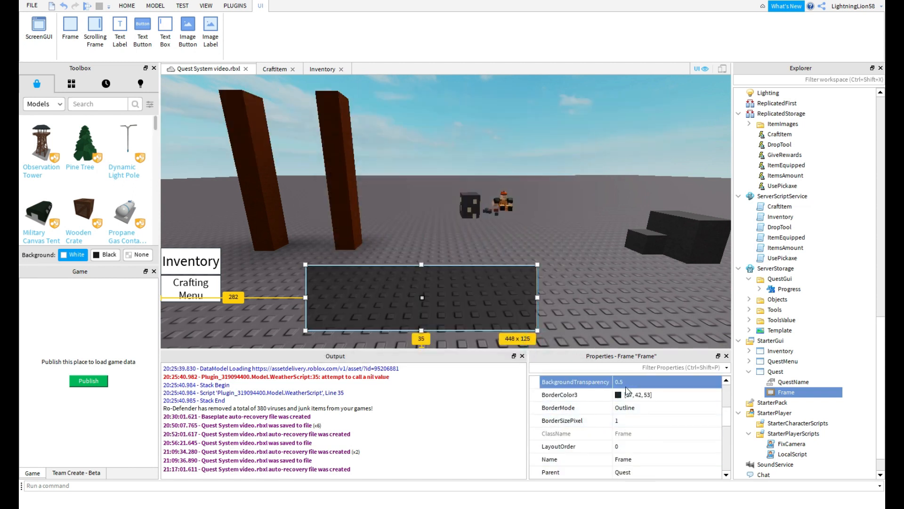
pyautogui.click(632, 419)
# Rename the Quest frame as TextFrame and add a TextLabel inside it
pyautogui.click(781, 381)
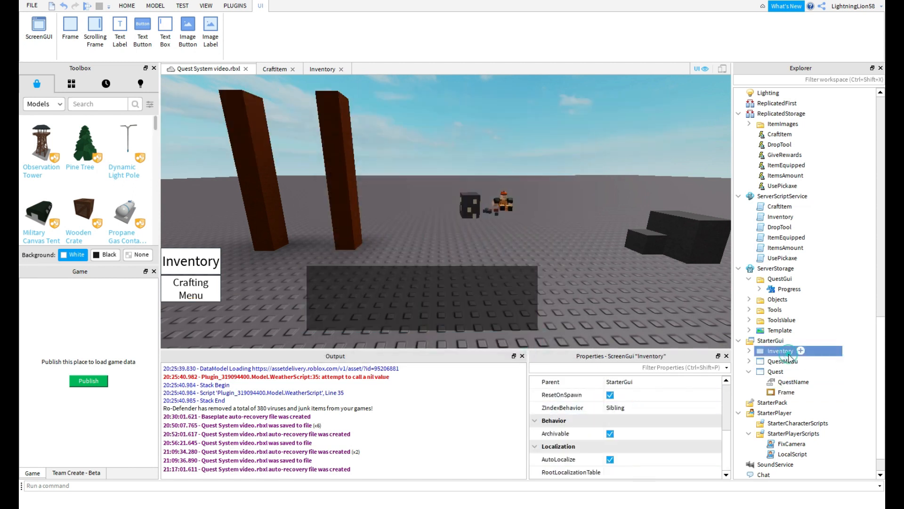
pyautogui.click(772, 393)
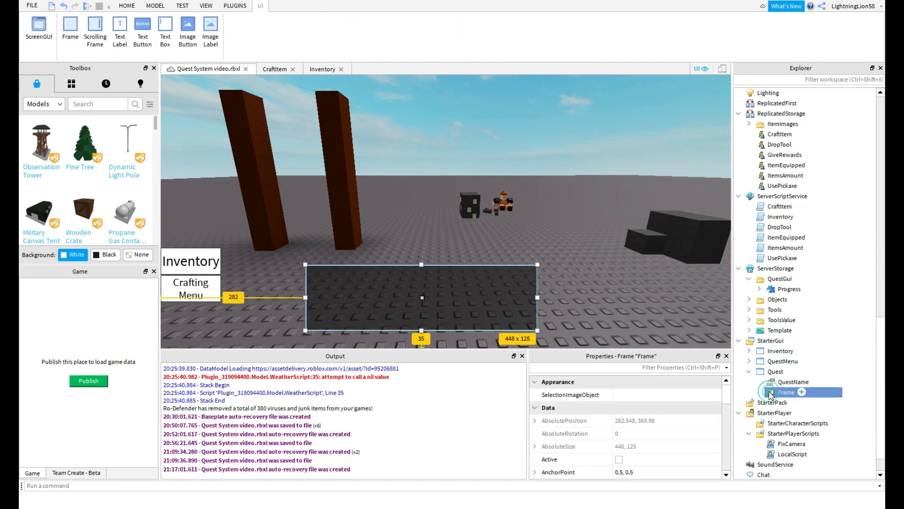
pyautogui.click(812, 393)
pyautogui.write('text')
pyautogui.press('Return')
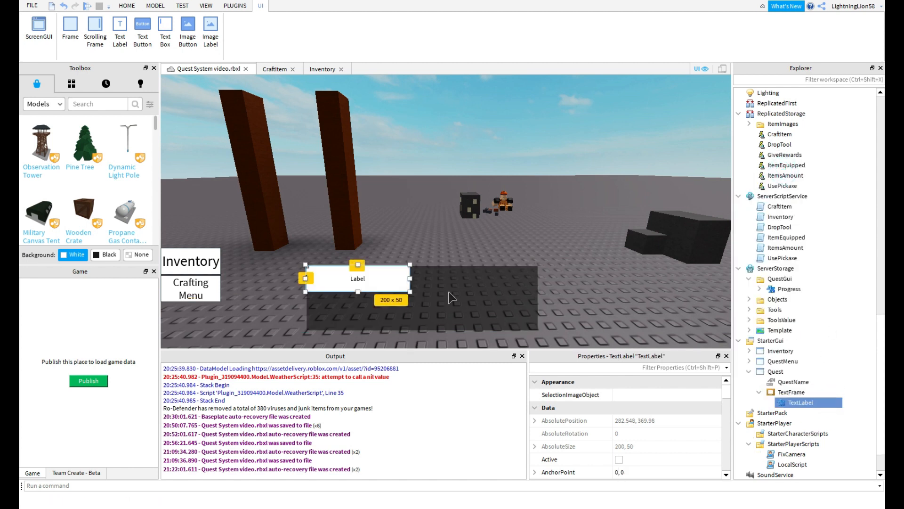
# Enlarge the TextLabel to about 447 x 125 px to fill TextFrame, and set its BackgroundTransparency to 1
pyautogui.moveTo(409, 292); pyautogui.dragTo(537, 330)
pyautogui.scroll(-2, 600, 438)
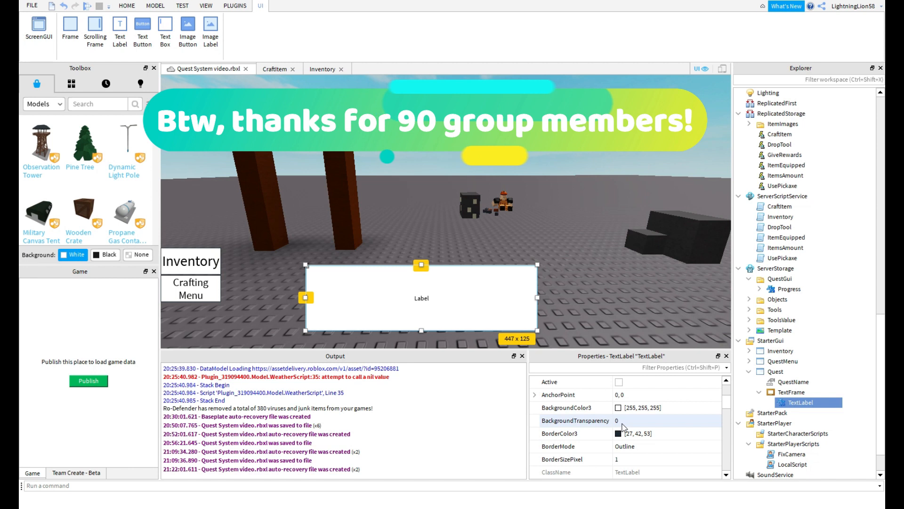
pyautogui.click(623, 421)
pyautogui.write('1')
pyautogui.press('Return')
# Turn on TextScaled for the TextFrame's label and change its text color to white
pyautogui.scroll(-1, 627, 426)
pyautogui.scroll(-6, 626, 427)
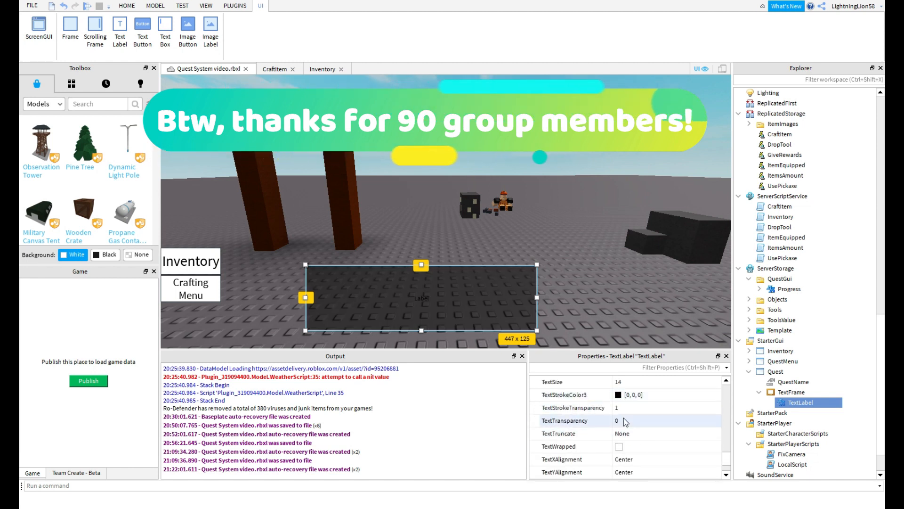
pyautogui.click(618, 407)
pyautogui.click(618, 382)
pyautogui.click(428, 234)
pyautogui.click(526, 348)
pyautogui.scroll(-3, 601, 429)
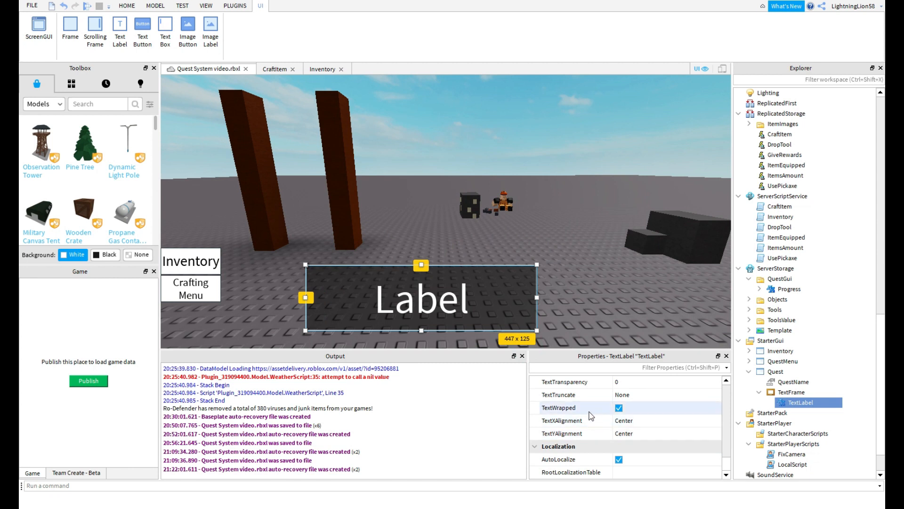
pyautogui.scroll(3, 614, 419)
pyautogui.scroll(15, 621, 415)
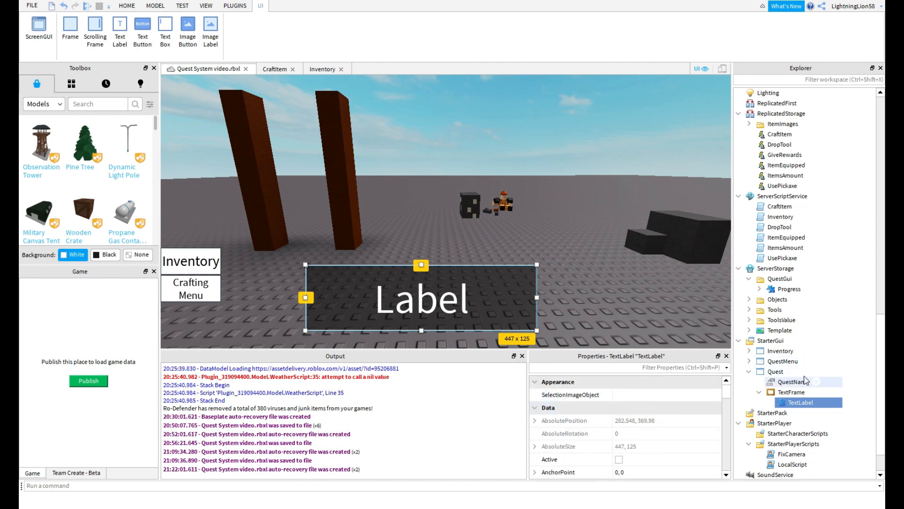
# Add a Frame to the Quest ScreenGui and rename it Buttons
pyautogui.click(836, 371)
pyautogui.click(772, 170)
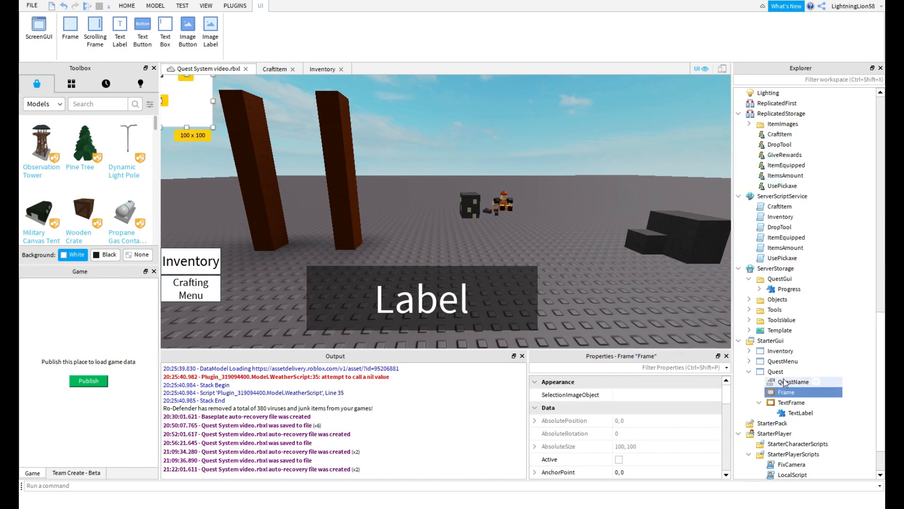
pyautogui.write('Buttons')
pyautogui.press('Return')
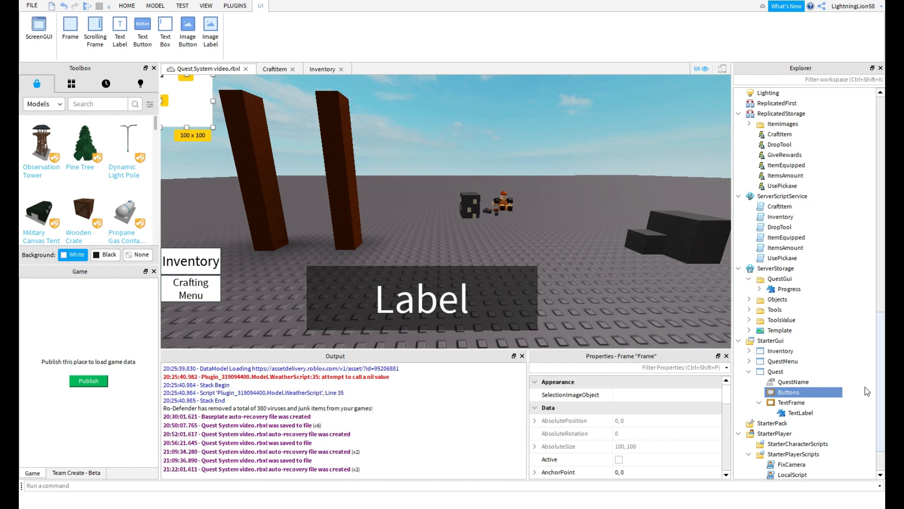
# Set the Buttons frame's Size to {0, 450},{0, 53}
pyautogui.scroll(-5, 659, 435)
pyautogui.scroll(-5, 645, 433)
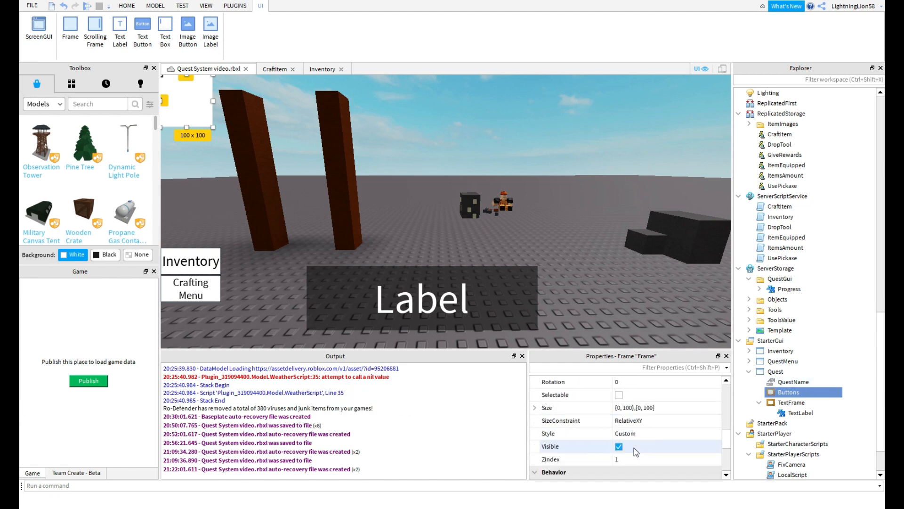
pyautogui.scroll(3, 635, 437)
pyautogui.click(635, 408)
pyautogui.write('{0, 450},{0, 53}')
pyautogui.press('Return')
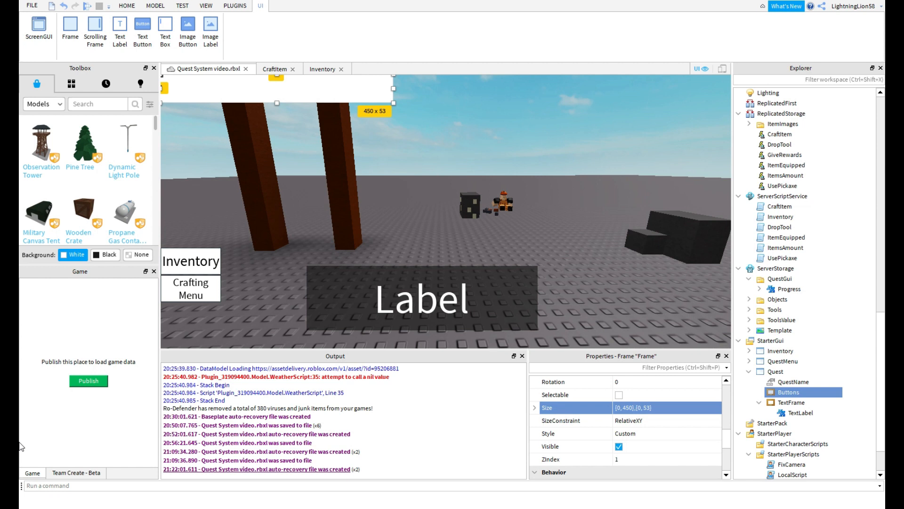
# Set the Buttons frame's Position to {0.457, 0},{0.646, 0} and its AnchorPoint to 0.5, 0.5
pyautogui.scroll(2, 618, 471)
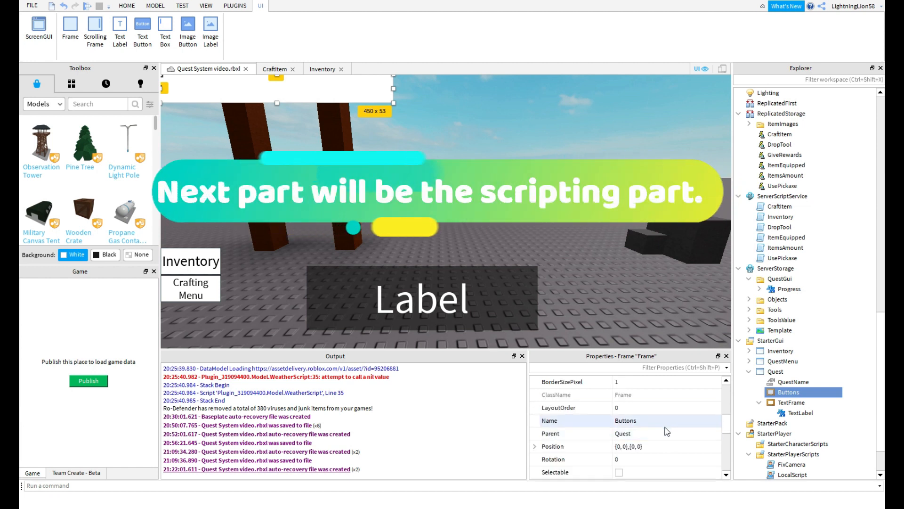
pyautogui.click(634, 448)
pyautogui.press('Return')
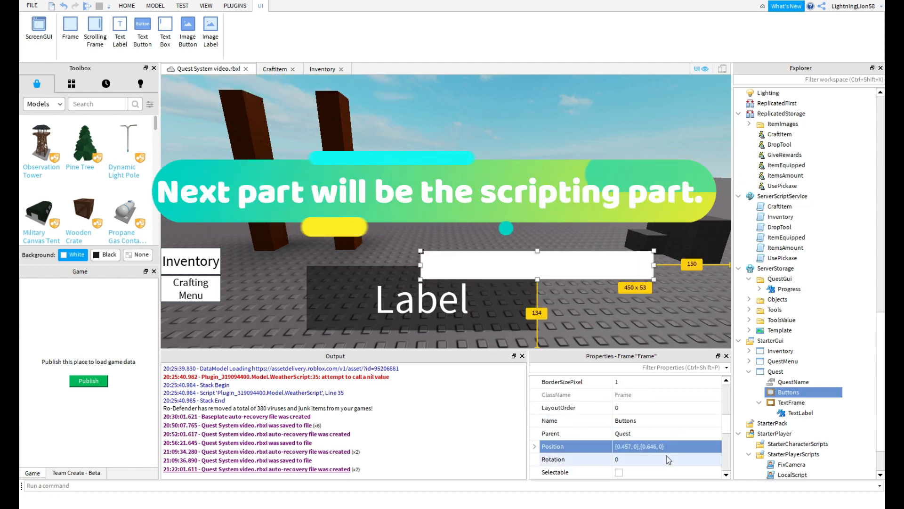
pyautogui.scroll(3, 666, 456)
pyautogui.click(638, 436)
pyautogui.write('0.5,0.5')
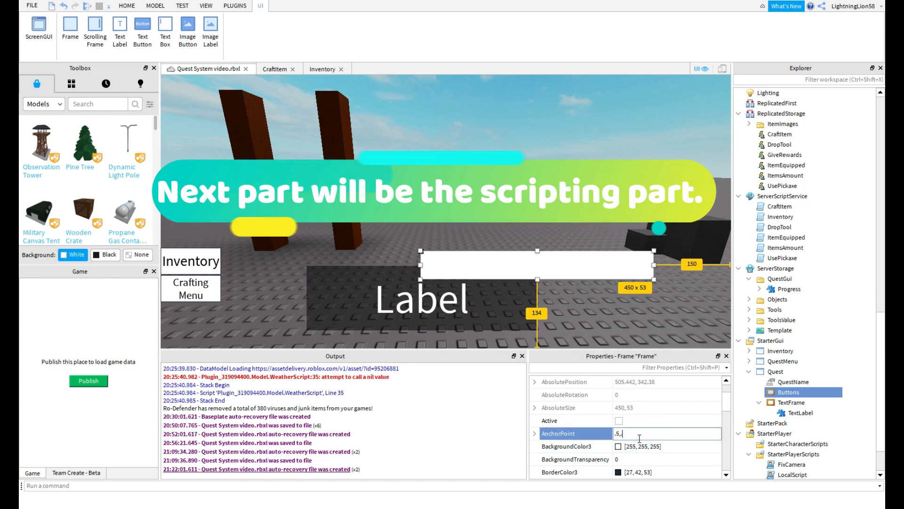
pyautogui.press('Return')
# Set the Buttons frame's BackgroundTransparency to 0.6 and its background color to black
pyautogui.scroll(-1, 639, 450)
pyautogui.click(625, 420)
pyautogui.write('1')
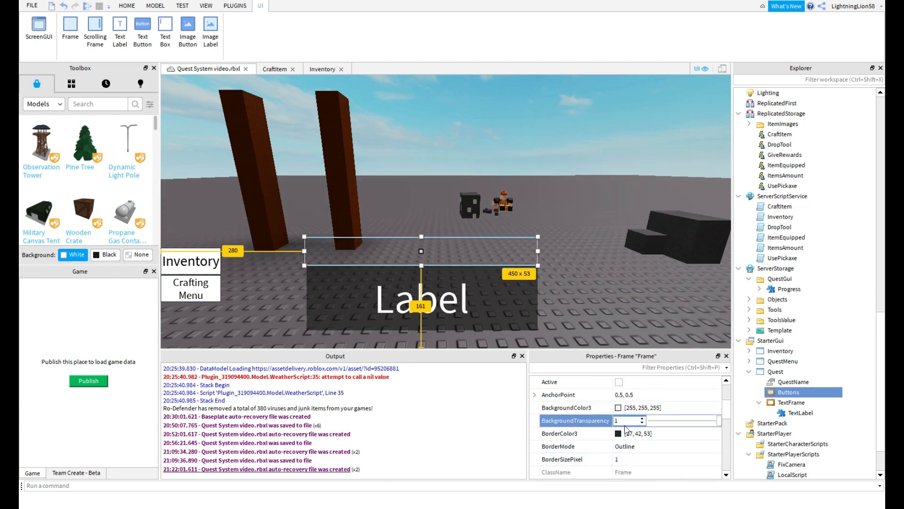
pyautogui.click(620, 407)
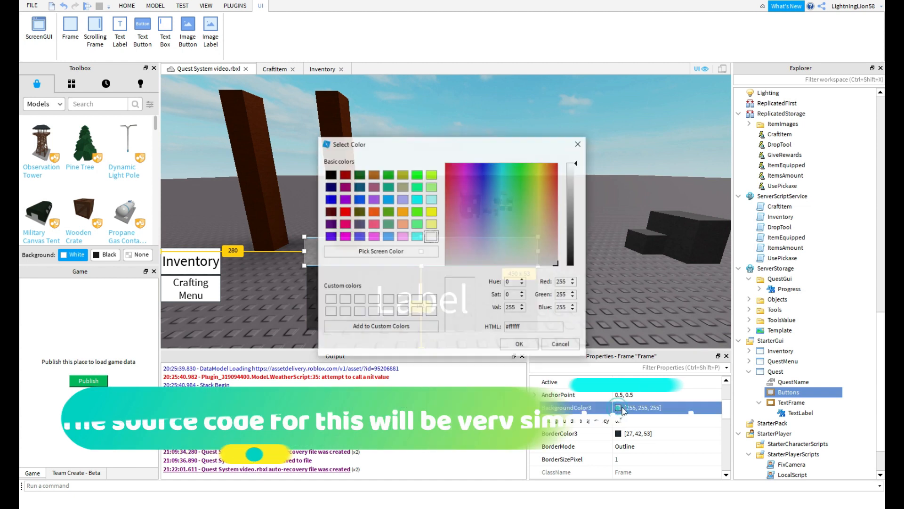
pyautogui.click(570, 254)
pyautogui.click(519, 343)
# Narrow the Buttons frame to 447 x 53 px and add a UIGridLayout inside it
pyautogui.click(801, 268)
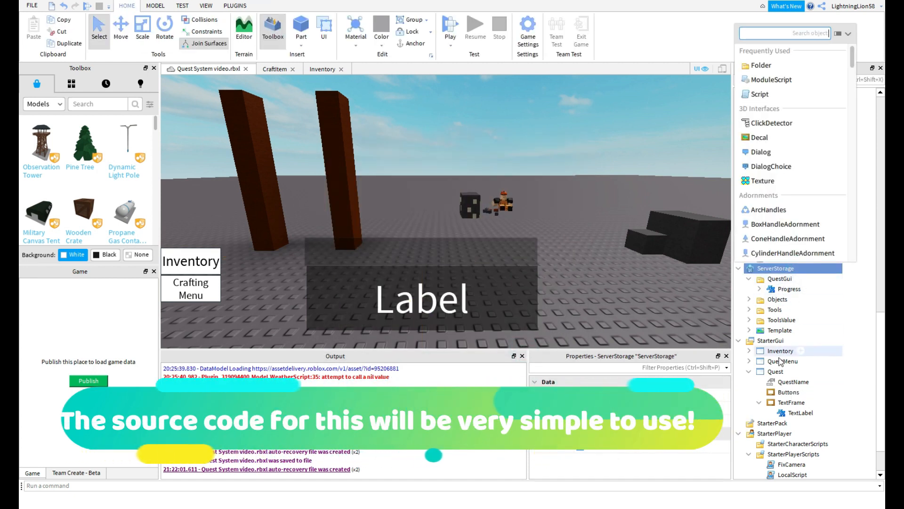
pyautogui.click(789, 392)
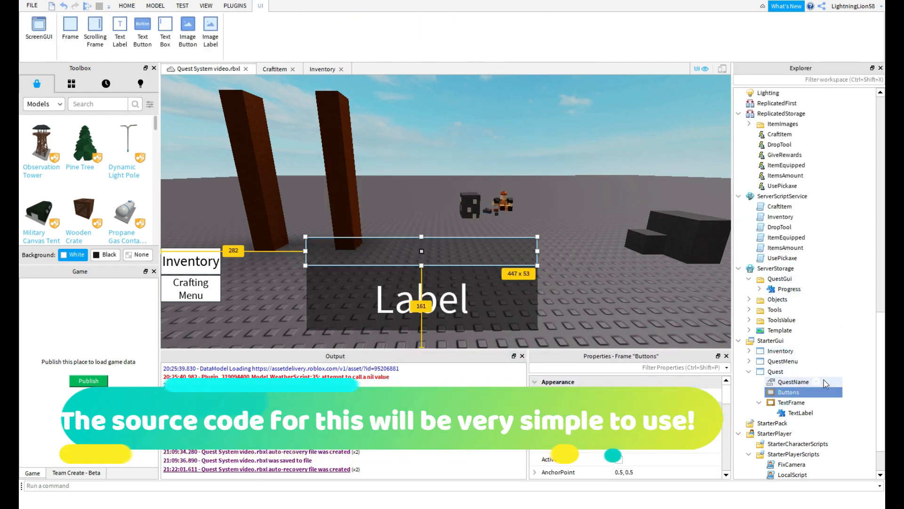
pyautogui.click(817, 382)
pyautogui.click(772, 189)
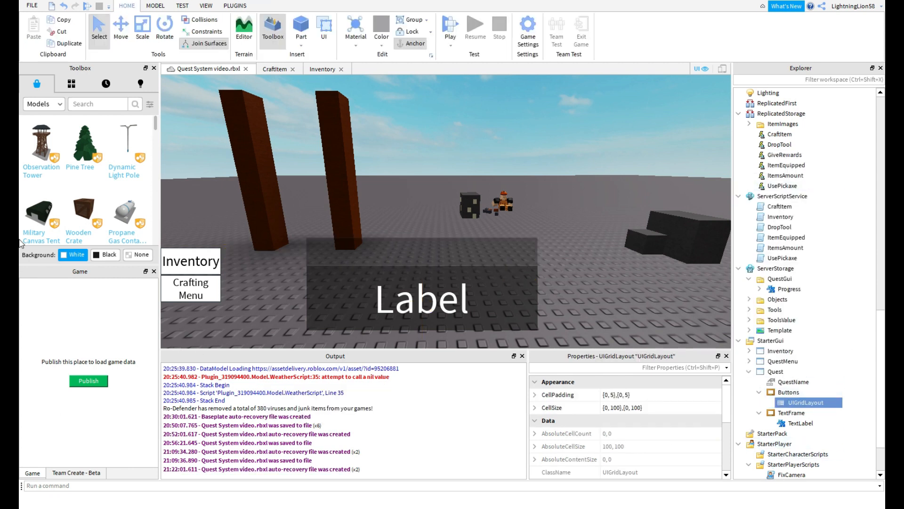
# Set the UIGridLayout's CellSize to {0, 70},{0, 53}, FillDirectionMaxCells to 6 and HorizontalAlignment to Center
pyautogui.click(780, 396)
pyautogui.click(782, 403)
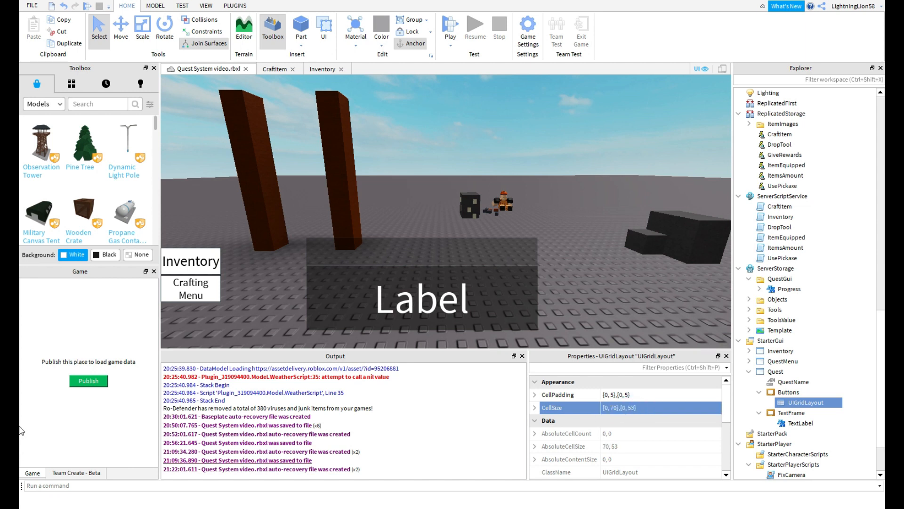
pyautogui.scroll(-3, 800, 391)
pyautogui.scroll(-3, 626, 423)
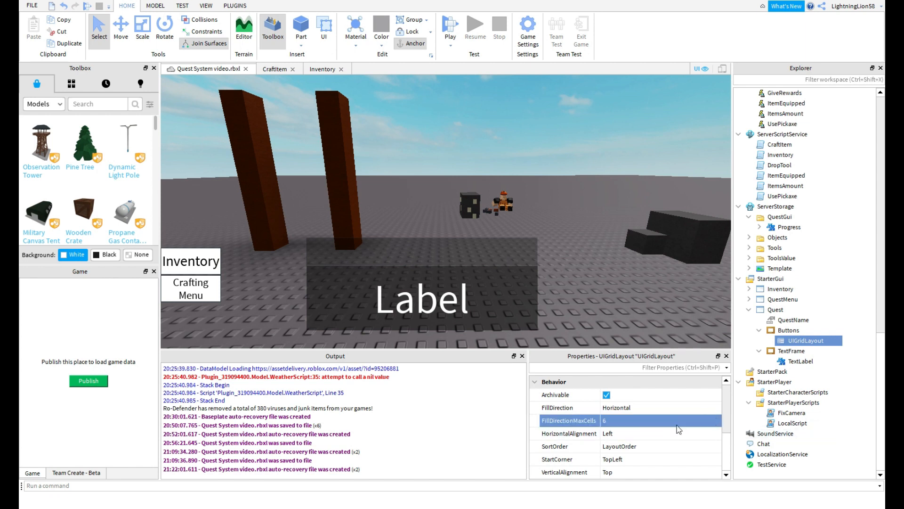
pyautogui.click(621, 434)
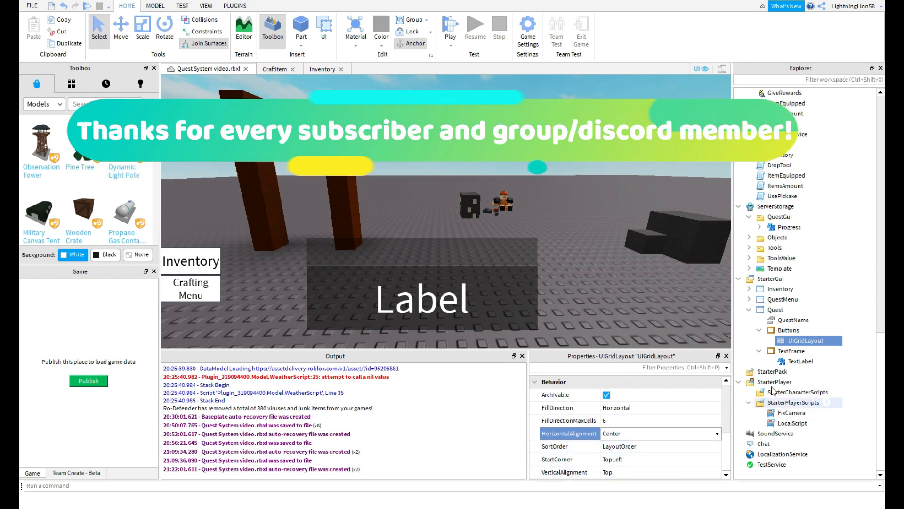
# Add a TextButton with TextScaled turned on inside the Buttons frame and rename it Option
pyautogui.click(801, 331)
pyautogui.click(805, 329)
pyautogui.click(782, 211)
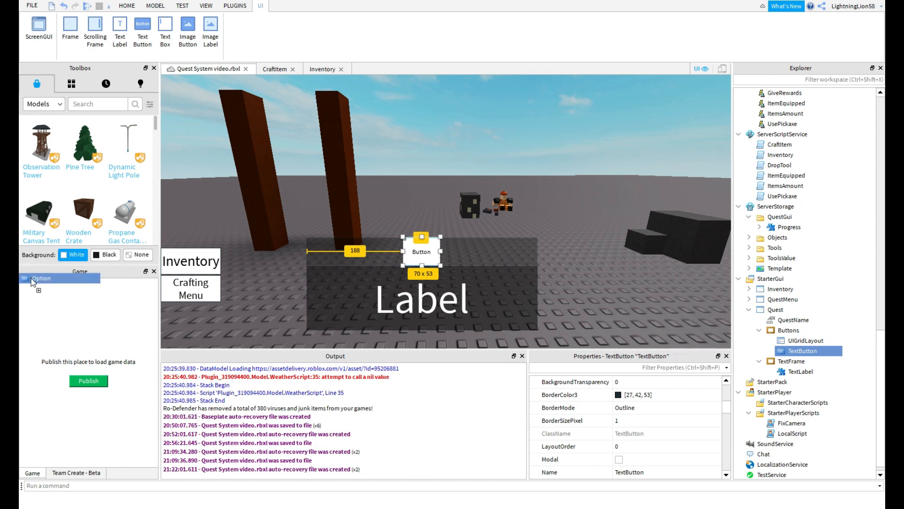
pyautogui.scroll(-10, 672, 390)
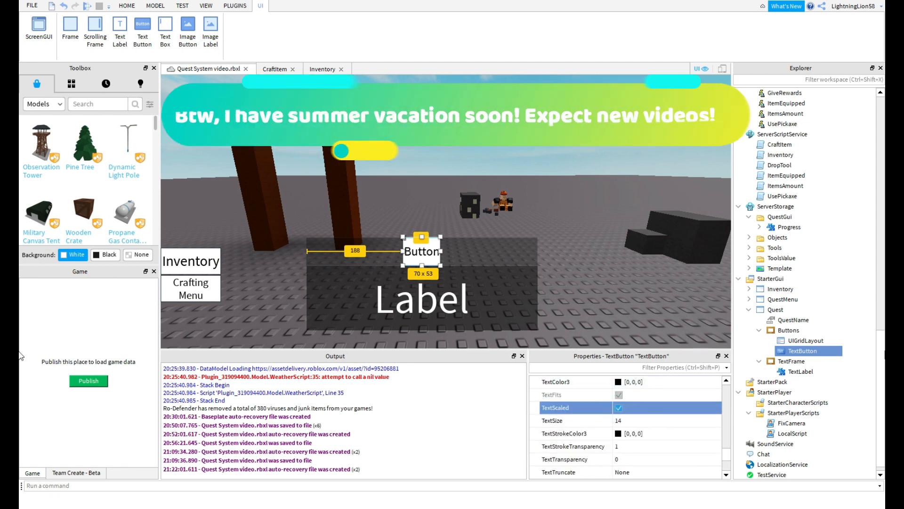
pyautogui.click(791, 351)
pyautogui.write('Option')
# Change the Option button's text color to white and its background color to black
pyautogui.scroll(1, 592, 422)
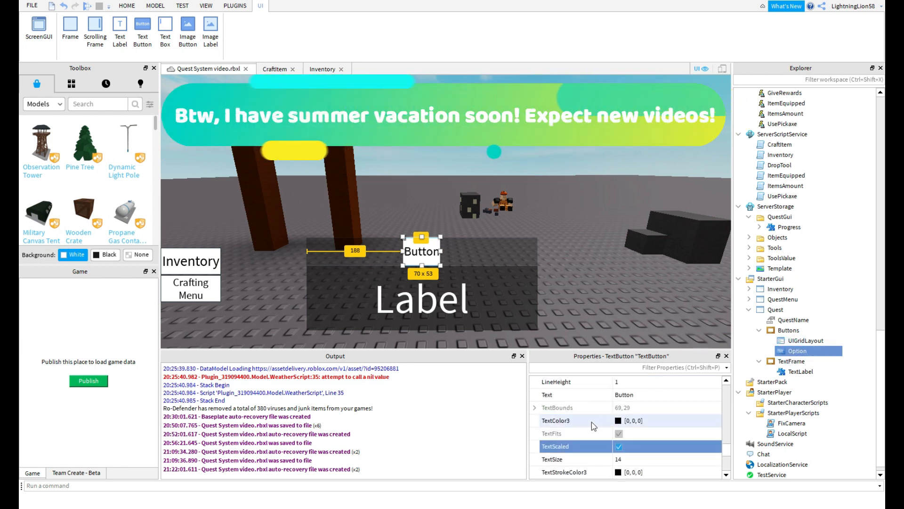
pyautogui.scroll(-2, 629, 440)
pyautogui.scroll(1, 629, 437)
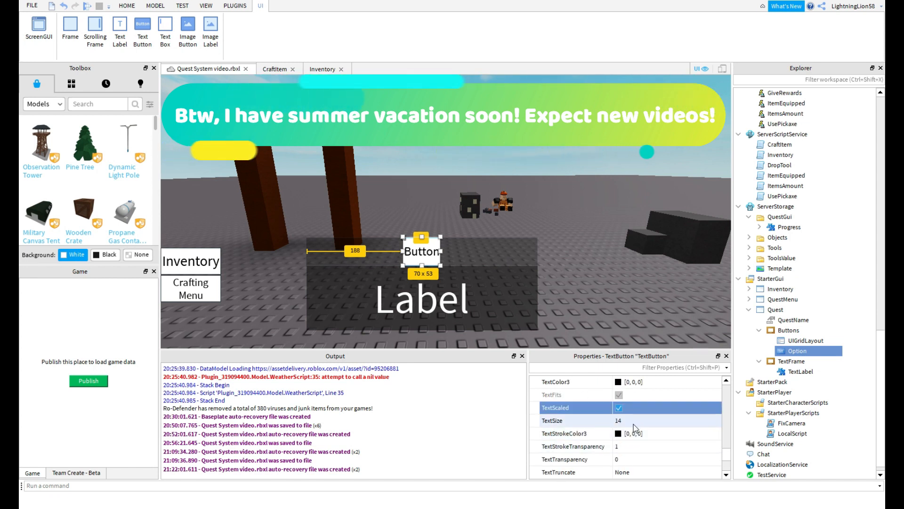
pyautogui.click(618, 381)
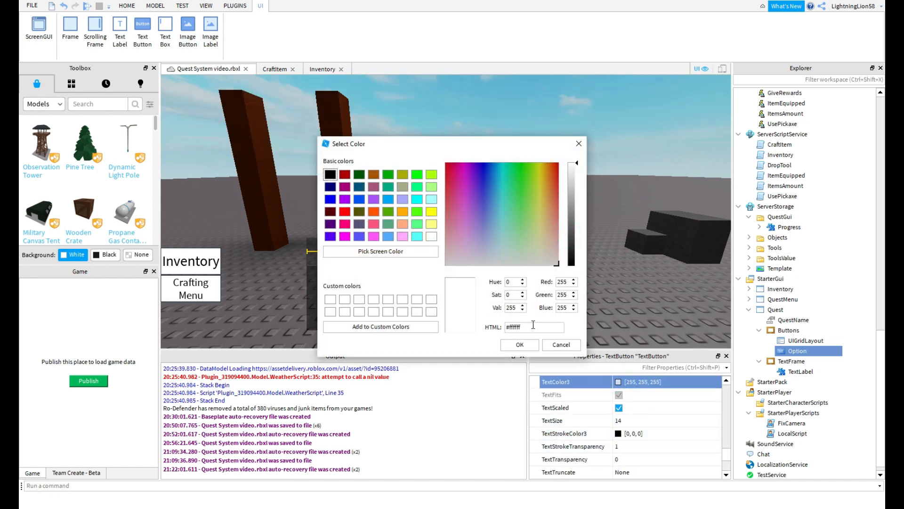
pyautogui.click(519, 345)
pyautogui.scroll(10, 646, 426)
pyautogui.click(618, 411)
pyautogui.click(573, 258)
pyautogui.click(514, 345)
# Set the Option button's BorderSizePixel to 0, try a BackgroundTransparency of 0.6, and return that transparency to 0
pyautogui.click(641, 457)
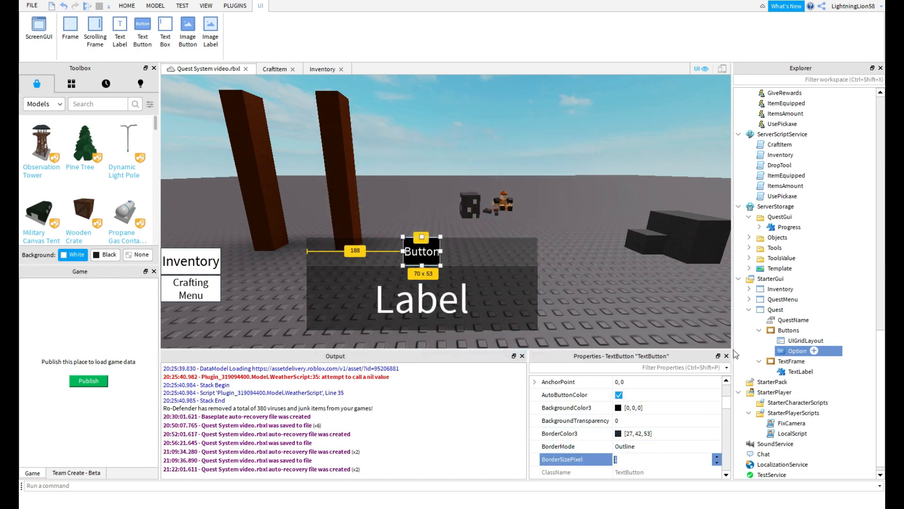
pyautogui.click(620, 420)
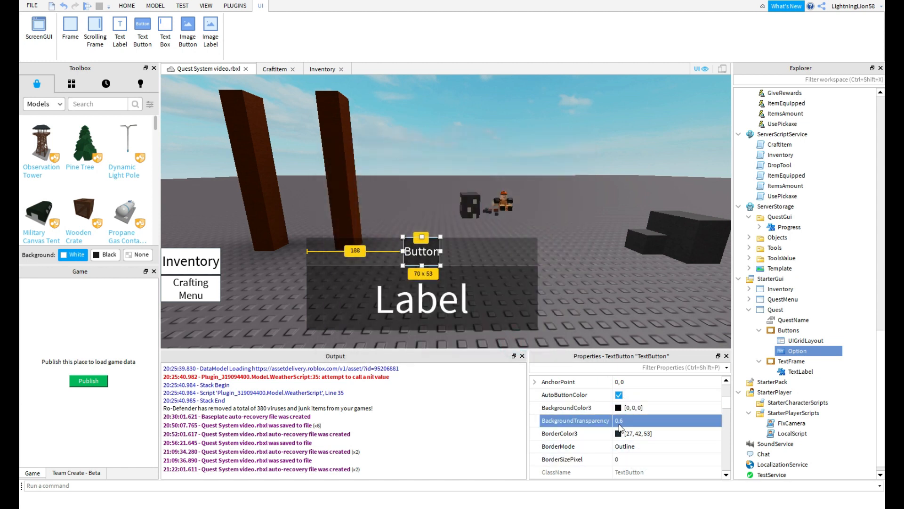
pyautogui.click(792, 342)
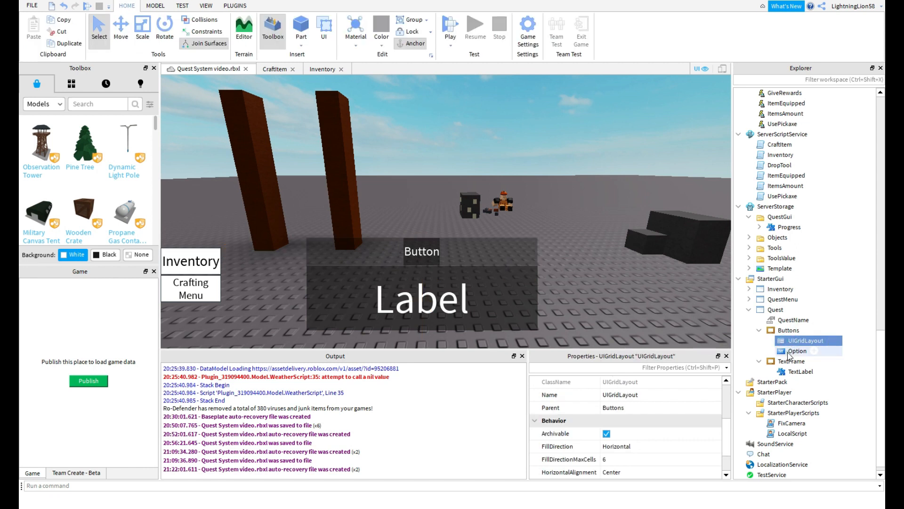
pyautogui.click(791, 351)
pyautogui.click(630, 421)
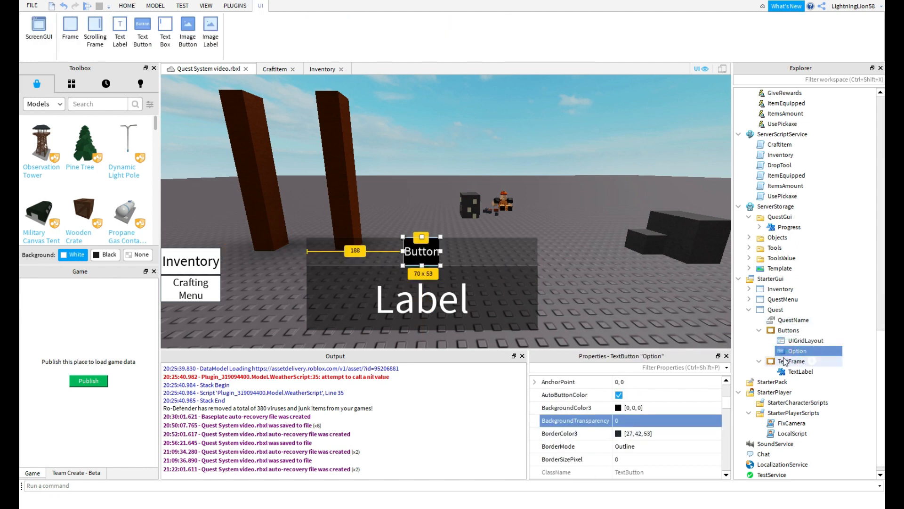
# Set the Buttons frame's BackgroundTransparency to 1
pyautogui.click(788, 330)
pyautogui.click(631, 408)
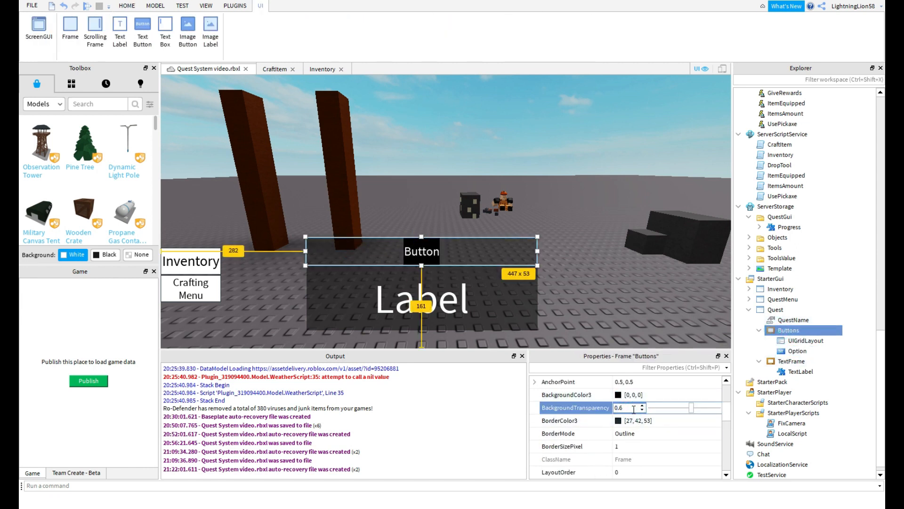
pyautogui.click(813, 302)
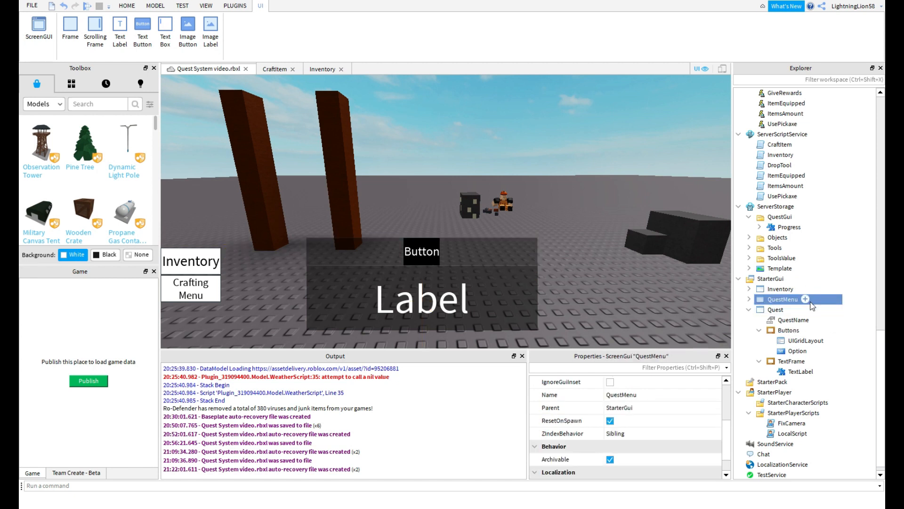
pyautogui.click(803, 332)
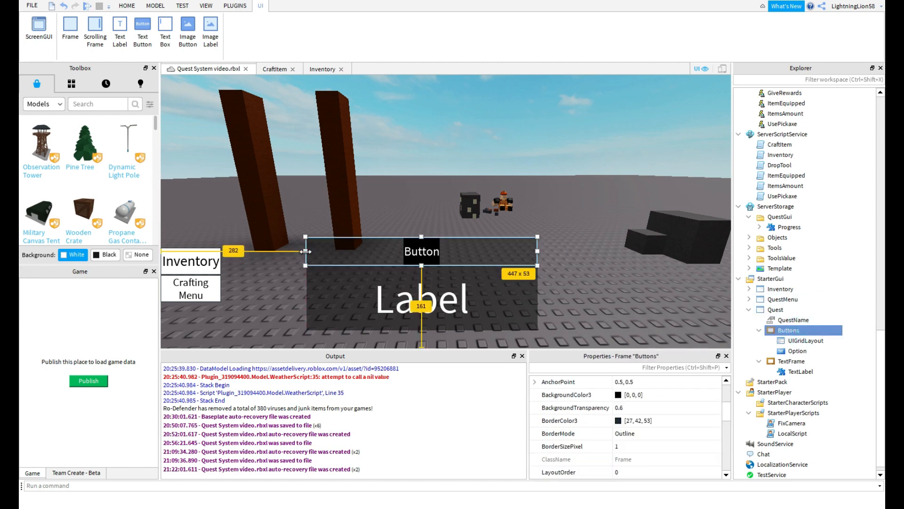
pyautogui.click(777, 238)
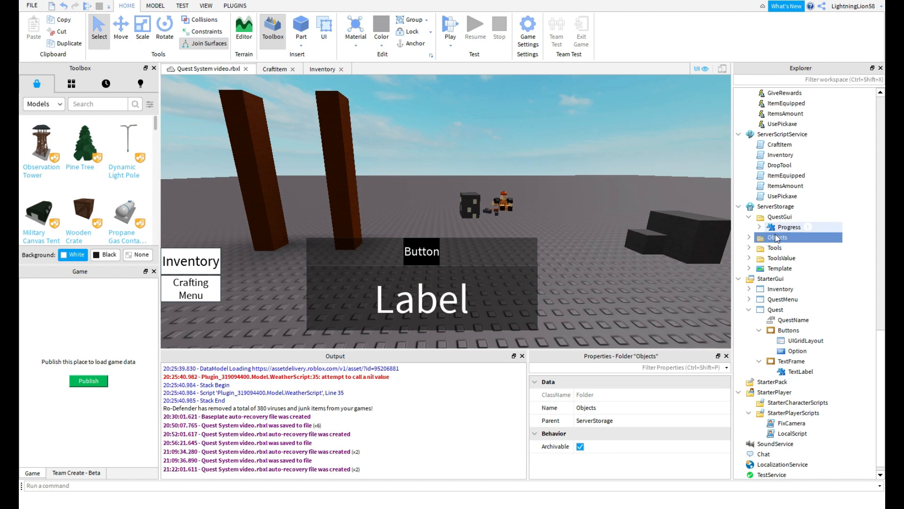
pyautogui.click(787, 331)
pyautogui.scroll(1, 646, 448)
pyautogui.click(629, 420)
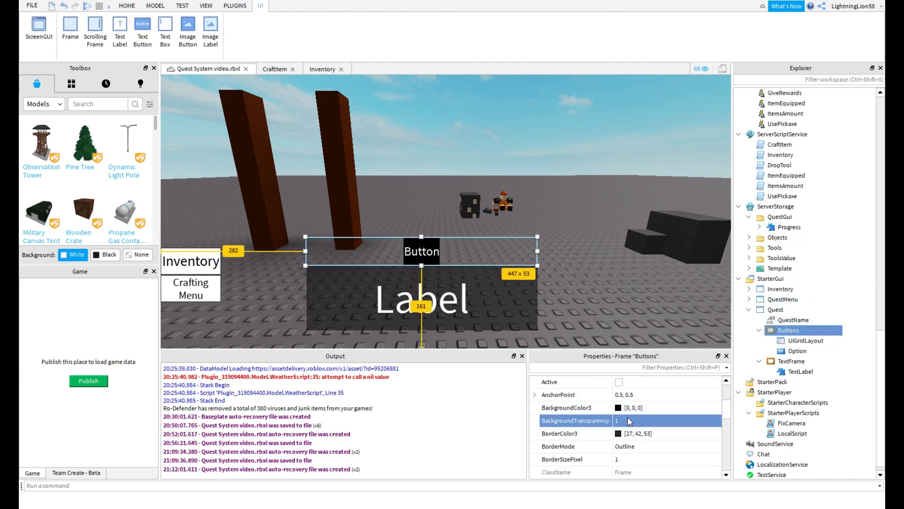
# Move the Option button into the QuestGui folder in ServerStorage and disable the Quest ScreenGui
pyautogui.moveTo(804, 350); pyautogui.dragTo(781, 217)
pyautogui.click(775, 310)
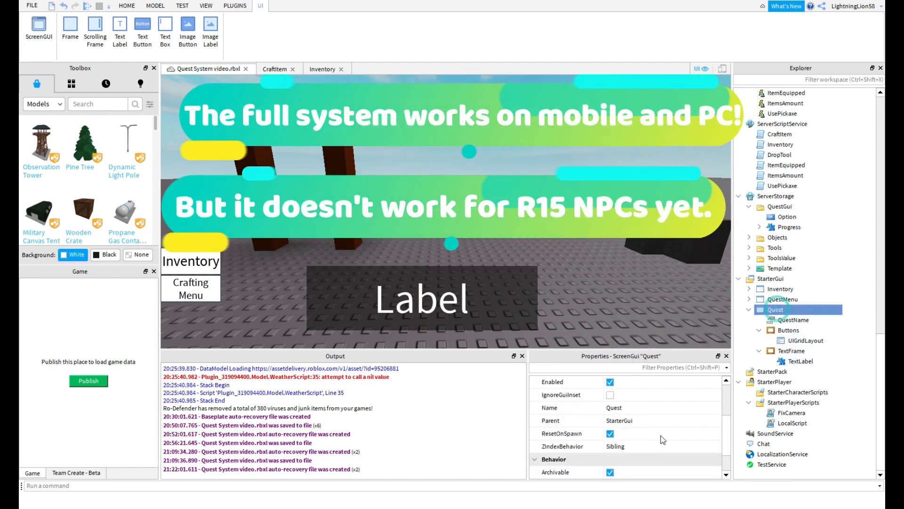
pyautogui.scroll(3, 646, 445)
pyautogui.click(610, 459)
# Add a StringValue to the Torso of the Builder NPC
pyautogui.moveTo(557, 343); pyautogui.dragTo(20, 241, button='right')
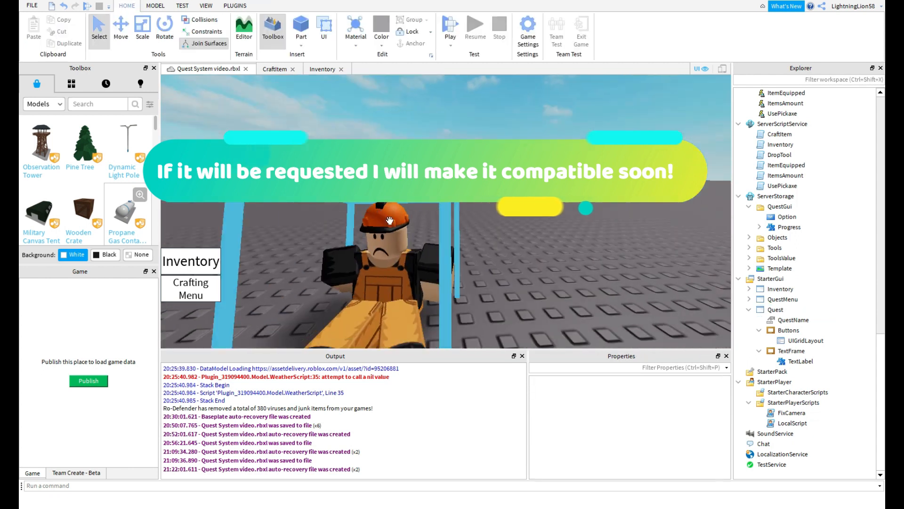
pyautogui.click(409, 221)
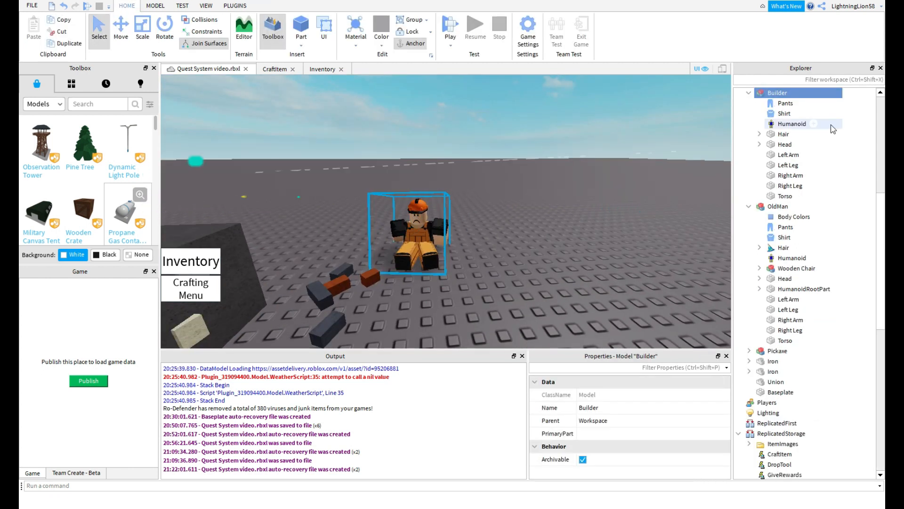
pyautogui.click(785, 196)
pyautogui.click(800, 196)
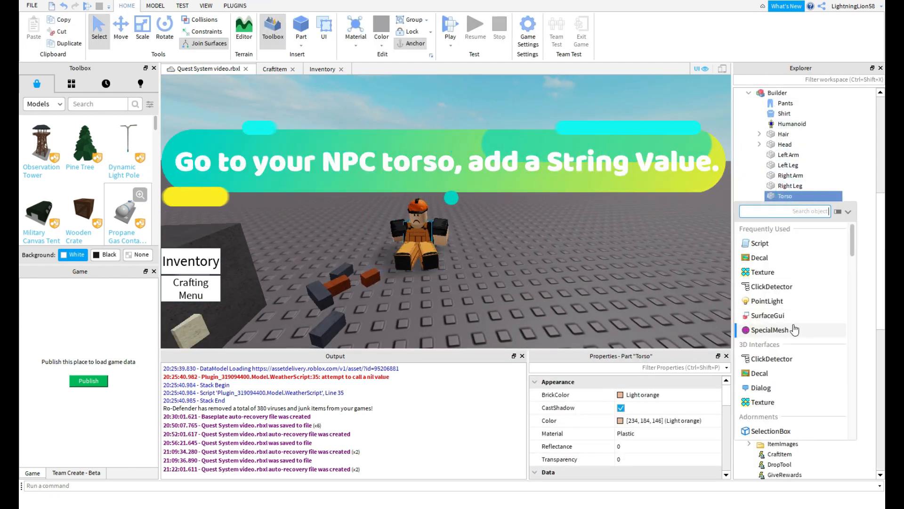
pyautogui.write('s')
pyautogui.click(769, 258)
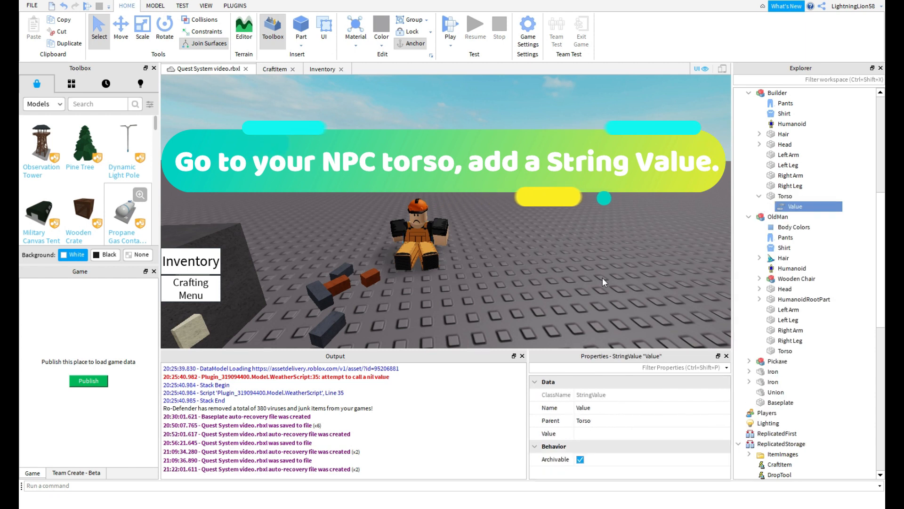
# Rename the new StringValue in the Builder's Torso as QuestName
pyautogui.doubleClick(796, 207)
pyautogui.write('QuestName')
pyautogui.press('Return')
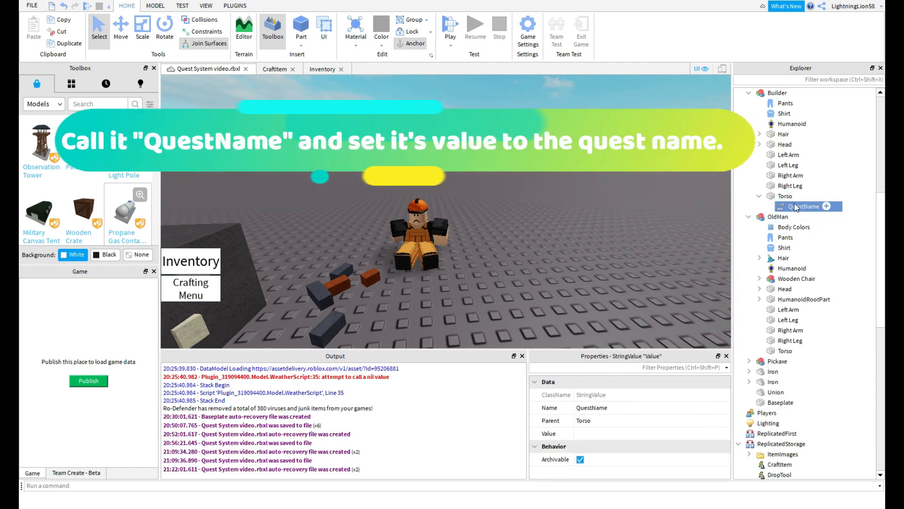
# Set the value of the QuestName StringValue in the Builder's Torso to BrokenPickaxe
pyautogui.click(643, 433)
pyautogui.write('BrokenPickaxe')
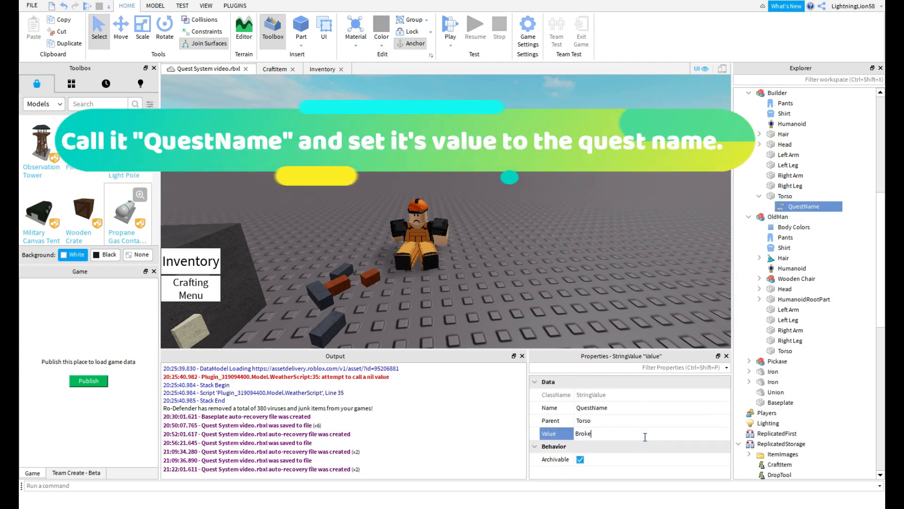
pyautogui.press('Return')
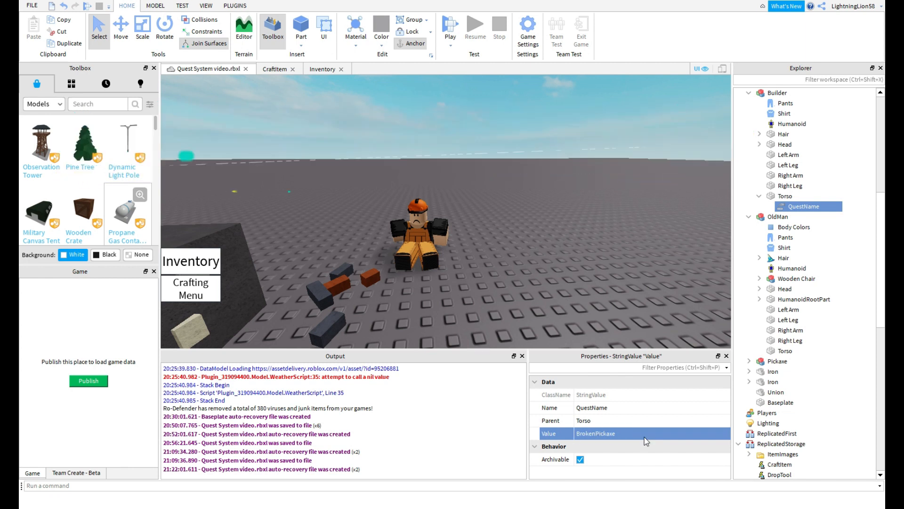
# Add a second StringValue to the Builder's Torso and name it Text
pyautogui.click(837, 195)
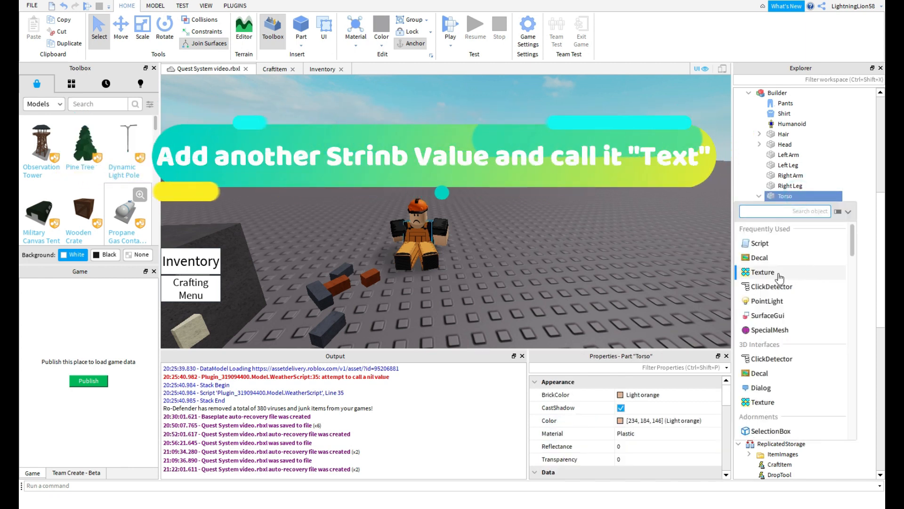
pyautogui.write('string')
pyautogui.click(801, 227)
pyautogui.write('Text')
pyautogui.press('Return')
# Add a third StringValue to the Builder's Torso and name it TextFinal, without a space
pyautogui.click(800, 196)
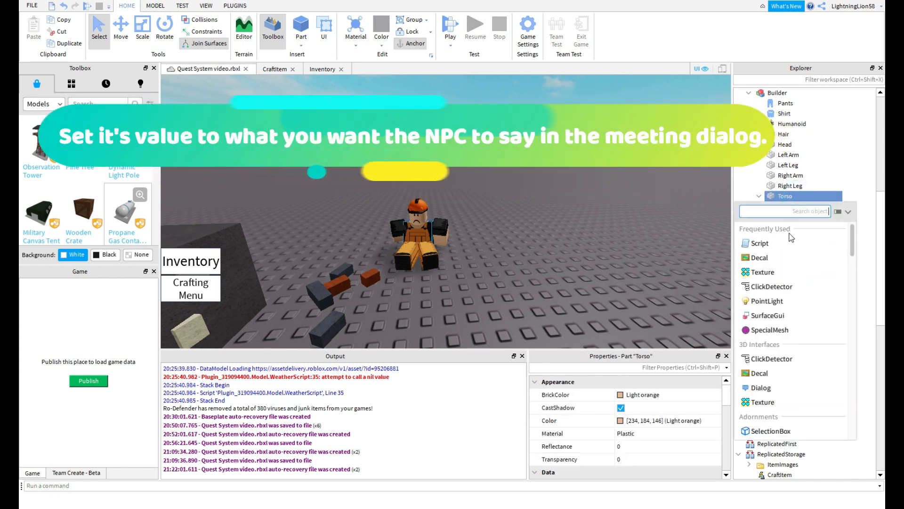
pyautogui.write('string')
pyautogui.click(791, 228)
pyautogui.write('Tex')
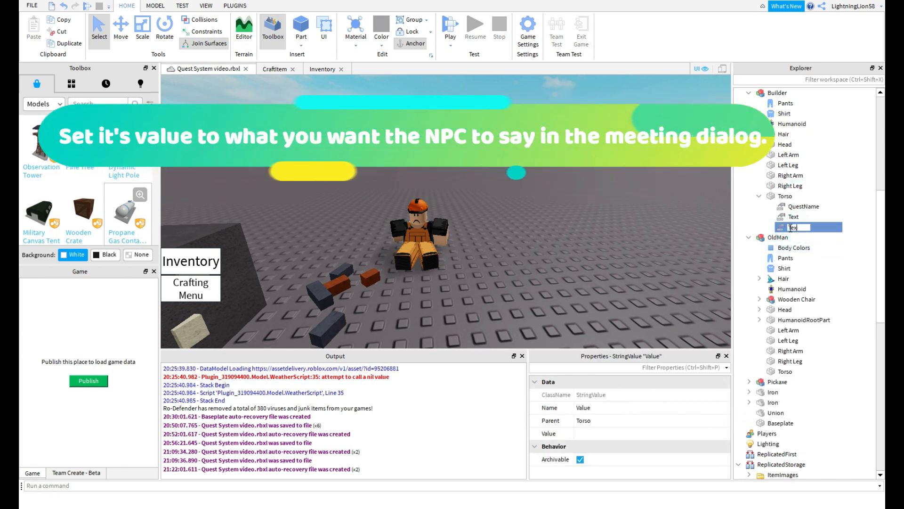
pyautogui.write('t Final')
pyautogui.press('Return')
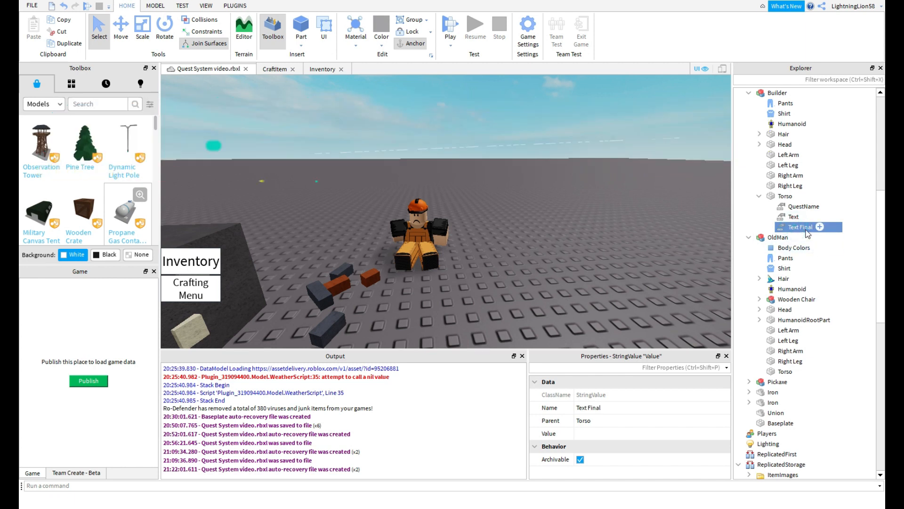
pyautogui.click(807, 230)
pyautogui.click(800, 227)
pyautogui.press('BackSpace')
pyautogui.press('Return')
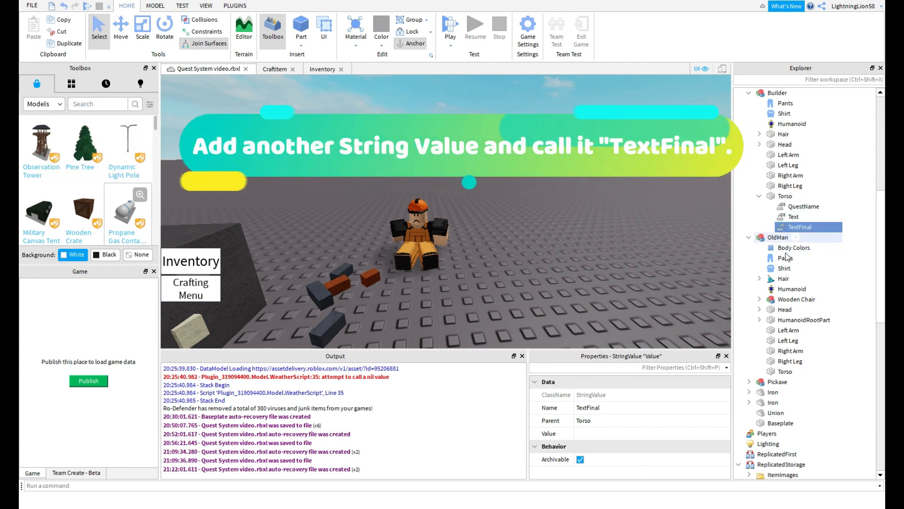
# Set the Text StringValue to "It looks like the miner roke his pickaxe, want to help him"
pyautogui.click(793, 216)
pyautogui.click(618, 433)
pyautogui.write('It looks')
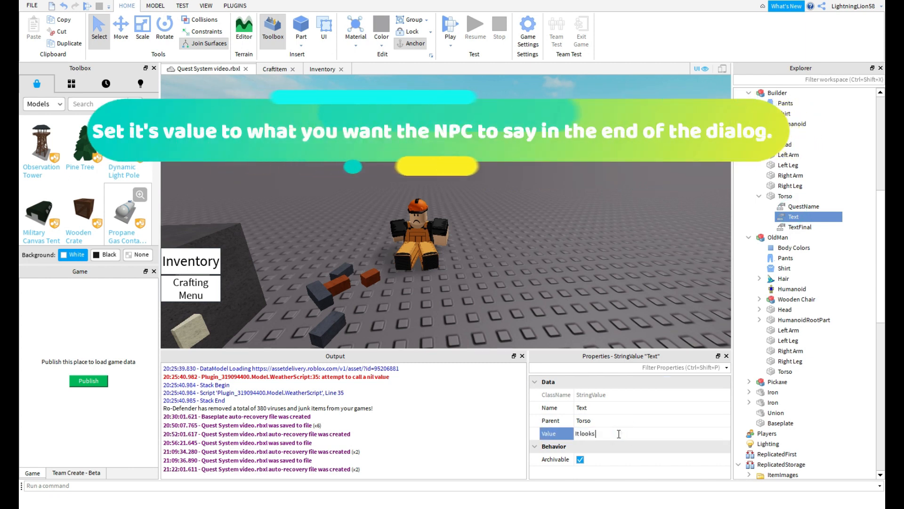
pyautogui.write(' like the miner roke')
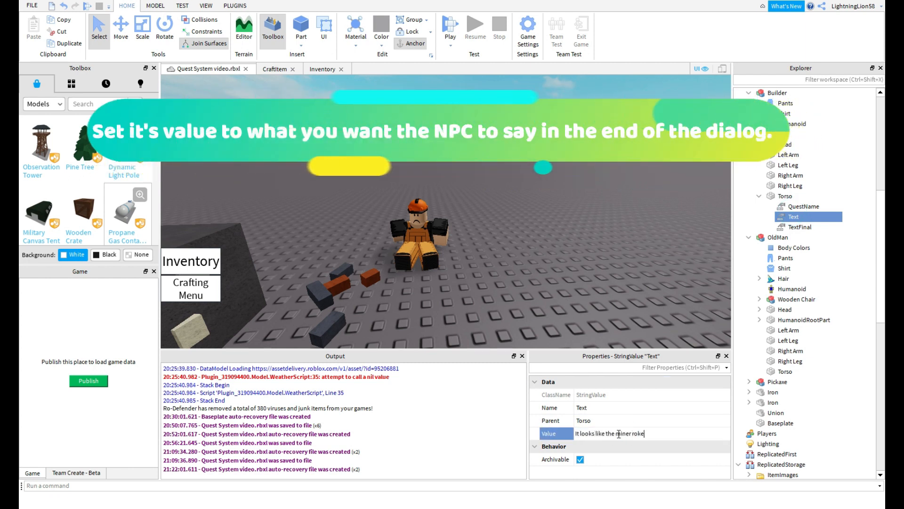
pyautogui.write(' his pickaxe, want to help him ...')
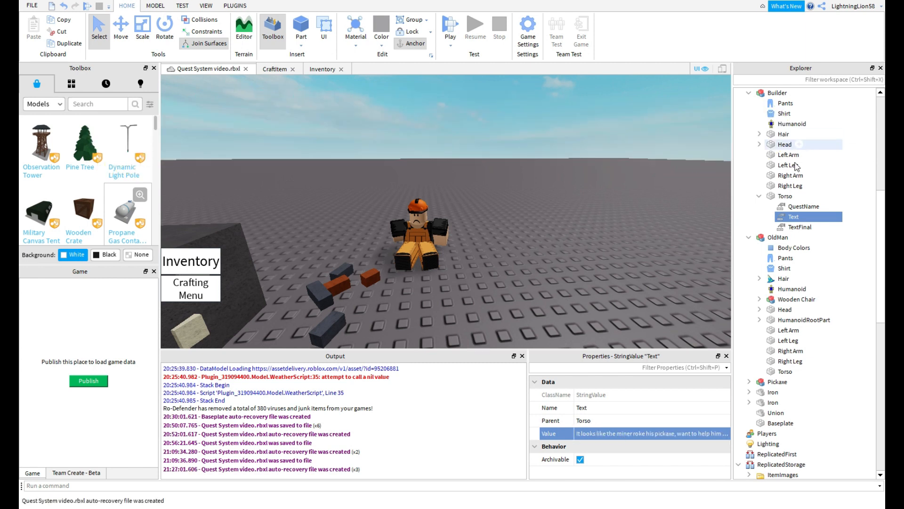
# Set the TextFinal value to "Thank you so much for helping me ;D, here, take these 3 gold ingots and 25 cash/"
pyautogui.click(803, 206)
pyautogui.click(796, 225)
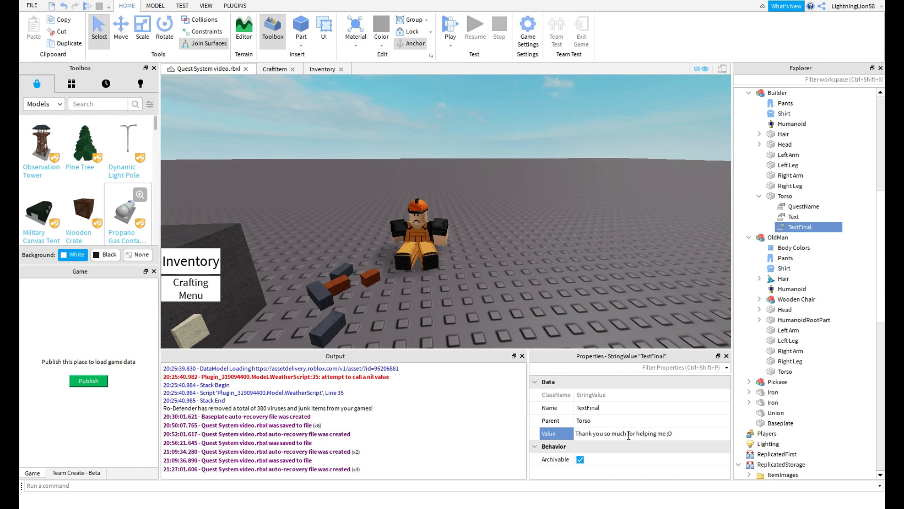
pyautogui.write('here, take th')
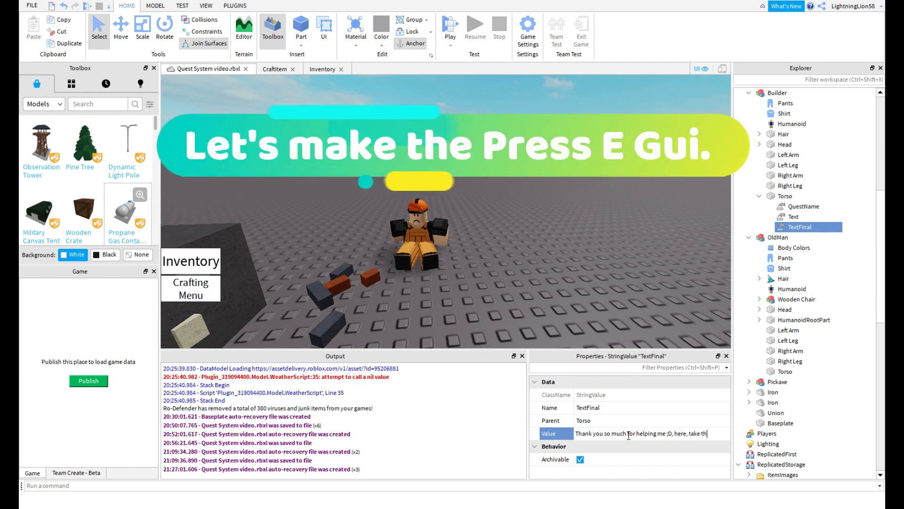
pyautogui.write('ese 3 gold ingots and 25 cash/')
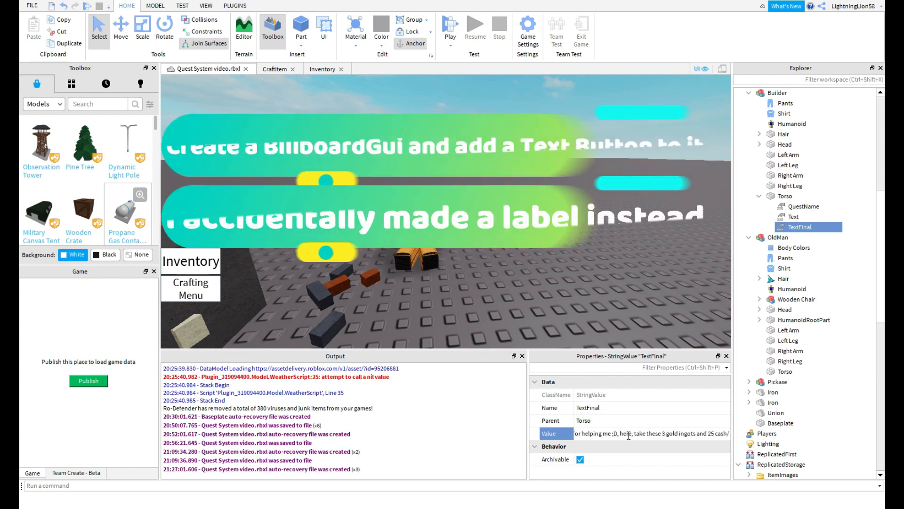
pyautogui.press('Return')
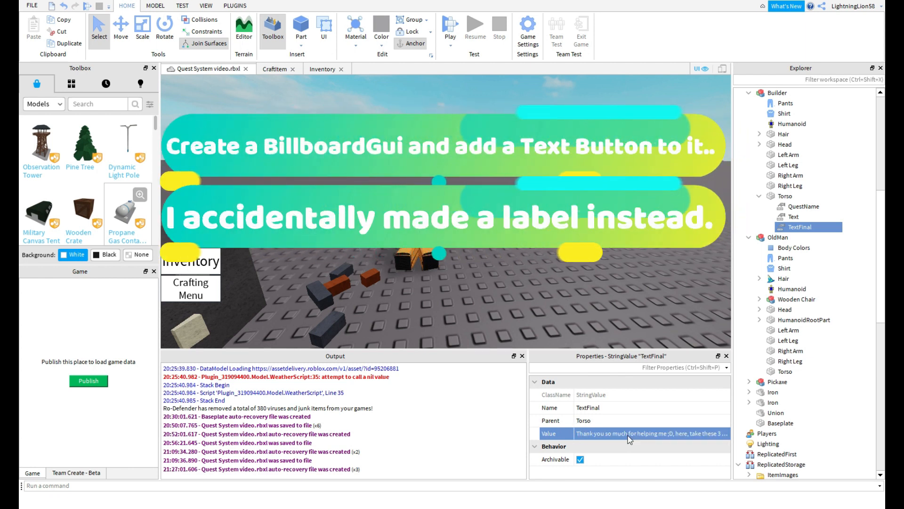
# Add a BillboardGui to the Builder's Torso
pyautogui.click(799, 196)
pyautogui.write('bi')
pyautogui.click(798, 224)
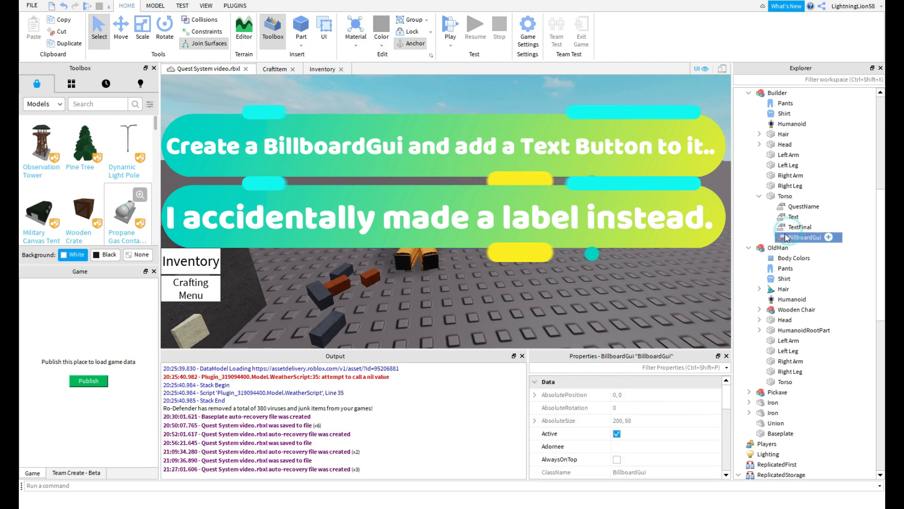
# Set the BillboardGui's Adornee to the Builder's Torso and enable AlwaysOnTop
pyautogui.scroll(-3, 562, 246)
pyautogui.scroll(-2, 657, 432)
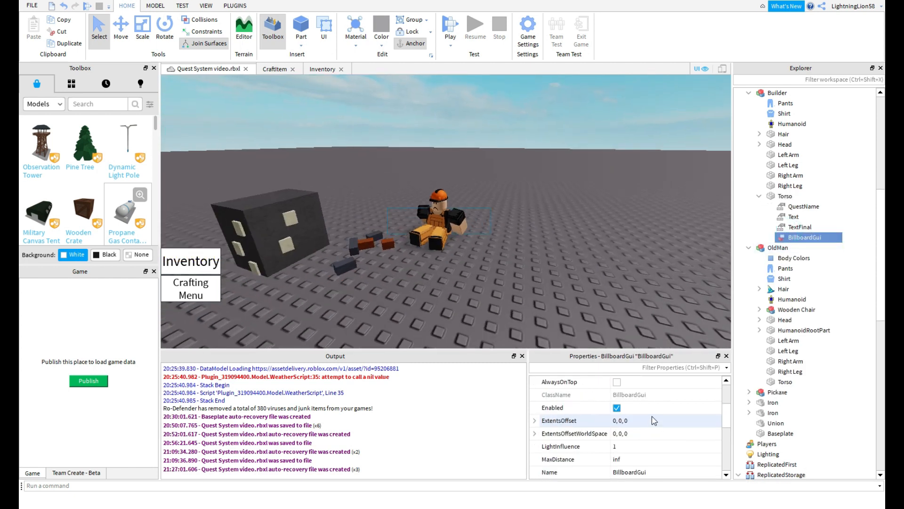
pyautogui.scroll(3, 651, 417)
pyautogui.scroll(-5, 650, 434)
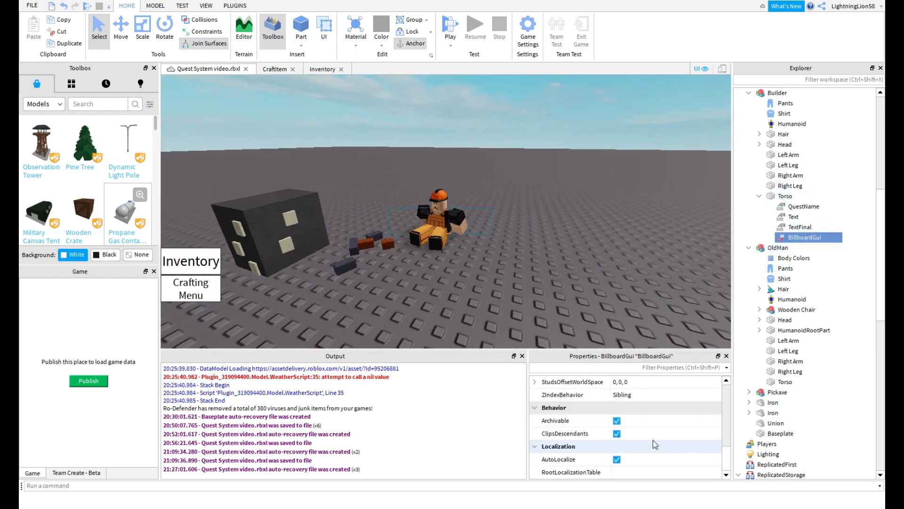
pyautogui.scroll(5, 635, 431)
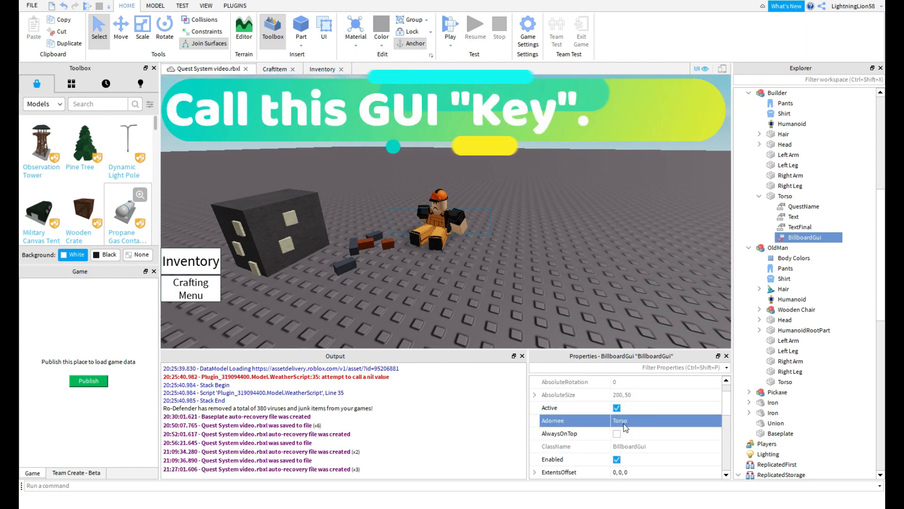
pyautogui.click(616, 433)
pyautogui.moveTo(518, 316); pyautogui.dragTo(533, 318, button='right')
# Rename the BillboardGui in the Builder's Torso as Key
pyautogui.click(828, 238)
pyautogui.click(799, 227)
pyautogui.click(799, 238)
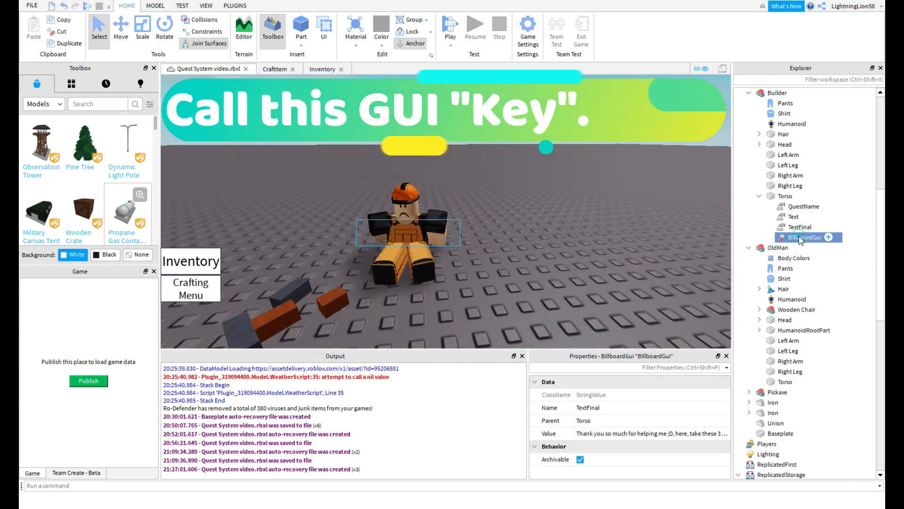
pyautogui.click(800, 238)
pyautogui.write('Key')
pyautogui.press('Return')
# Add a TextLabel to the Key BillboardGui and set its Size to {0, 50},{0, 50}
pyautogui.click(828, 238)
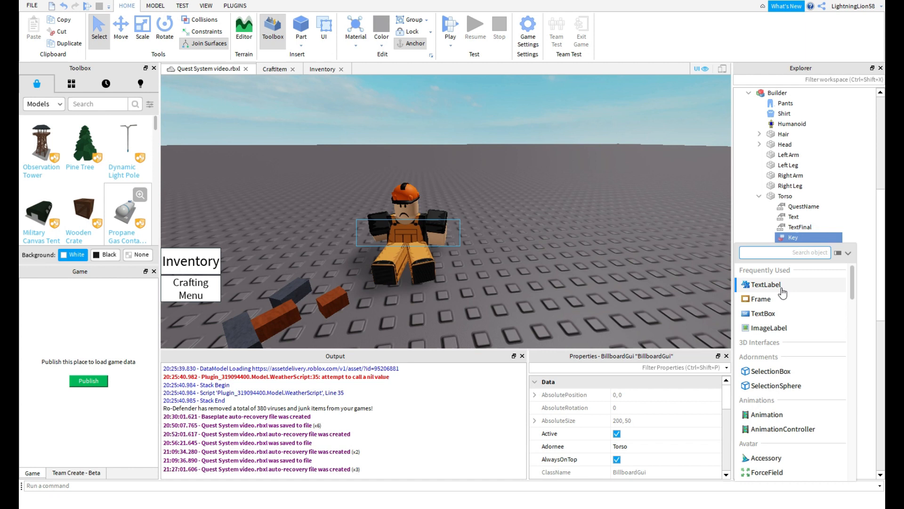
pyautogui.click(777, 284)
pyautogui.click(624, 446)
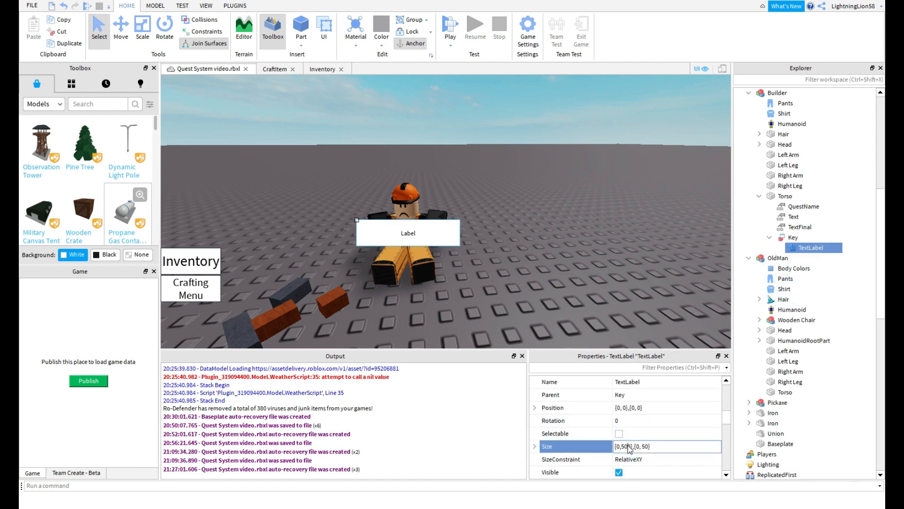
pyautogui.press('BackSpace')
pyautogui.press('Return')
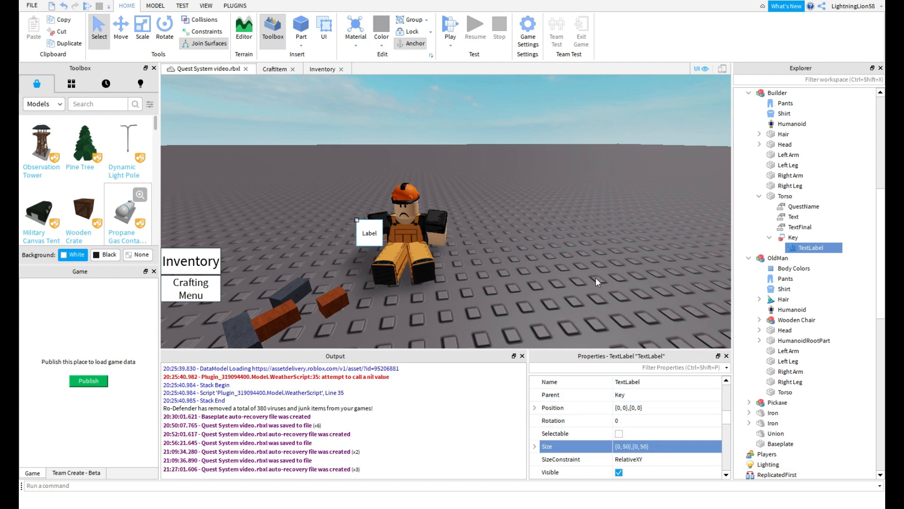
# Set the TextLabel's Position to {0.35, 0},{0, 0} so it is centred over the Builder
pyautogui.moveTo(596, 278); pyautogui.dragTo(595, 278, button='right')
pyautogui.press('w')
pyautogui.press('s')
pyautogui.press('d')
pyautogui.scroll(-4, 639, 428)
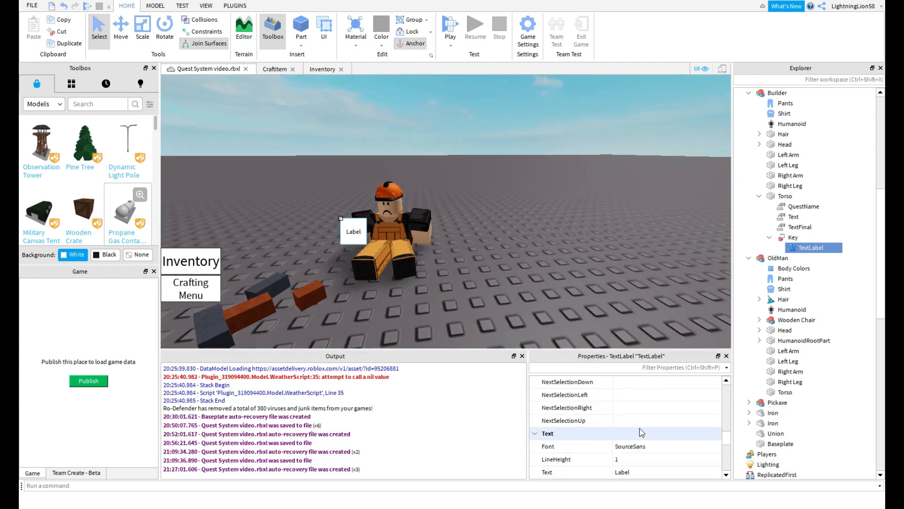
pyautogui.scroll(5, 639, 428)
pyautogui.click(644, 447)
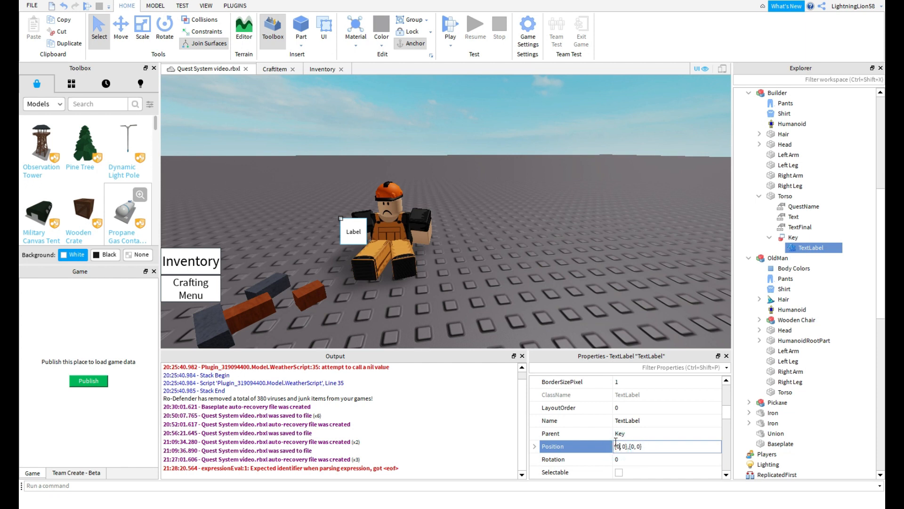
pyautogui.scroll(3, 463, 290)
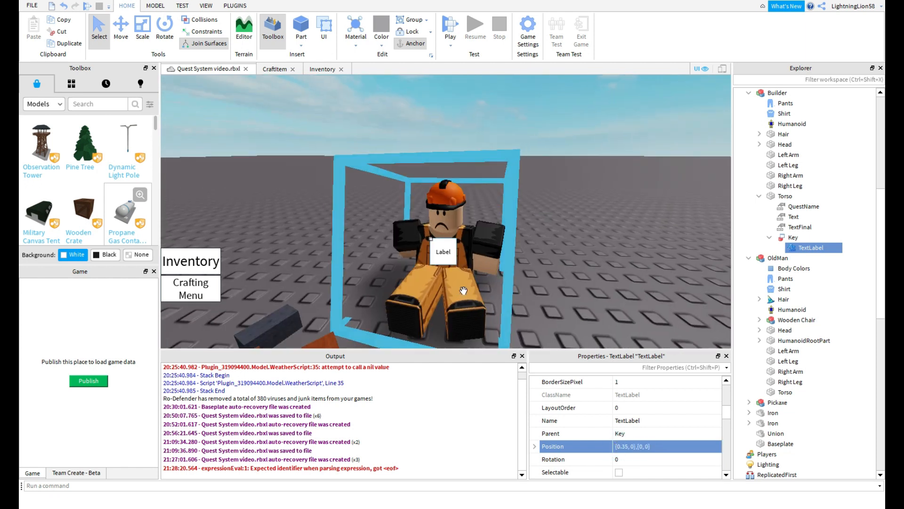
# Enable TextScaled on the Key GUI's TextLabel and set its text to E
pyautogui.scroll(-4, 677, 406)
pyautogui.scroll(3, 650, 444)
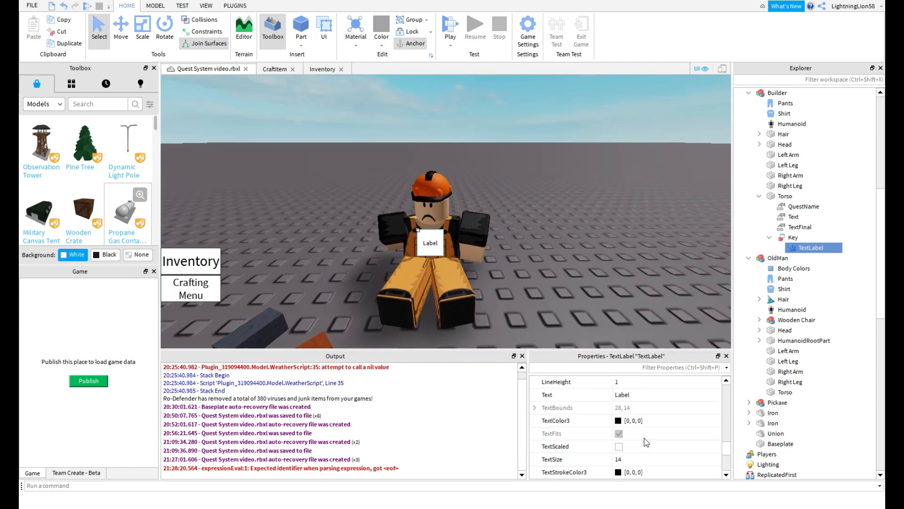
pyautogui.click(631, 394)
pyautogui.write('E')
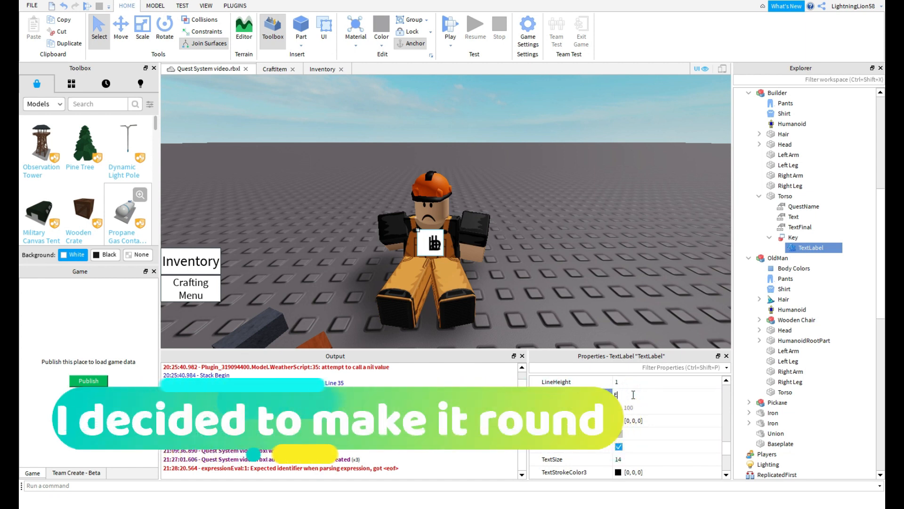
pyautogui.press('Return')
# Change the TextLabel's font to GothamBold and check the label from different distances
pyautogui.scroll(3, 650, 423)
pyautogui.click(650, 407)
pyautogui.click(647, 442)
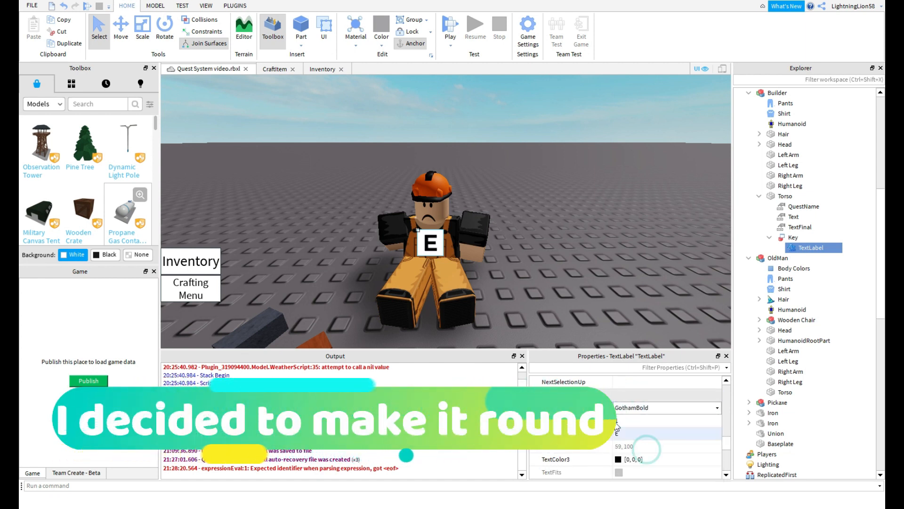
pyautogui.click(510, 305)
pyautogui.scroll(-4, 509, 305)
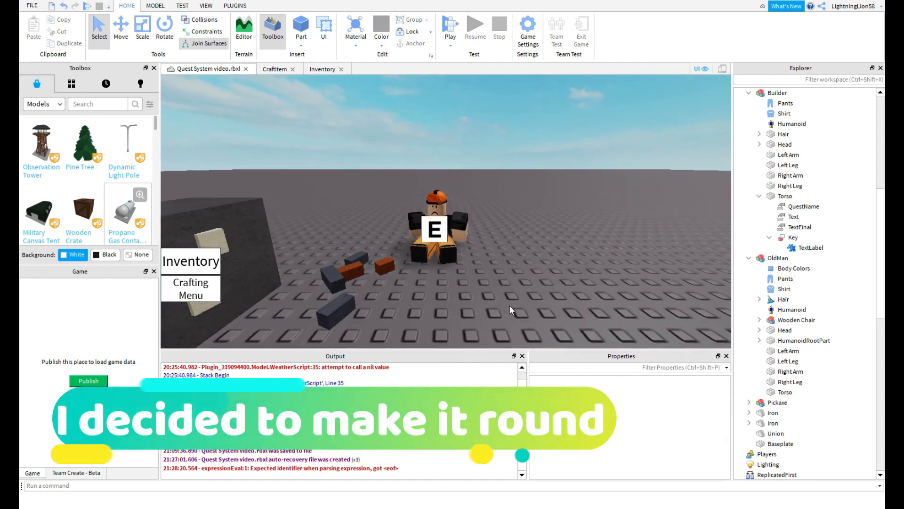
pyautogui.scroll(4, 510, 305)
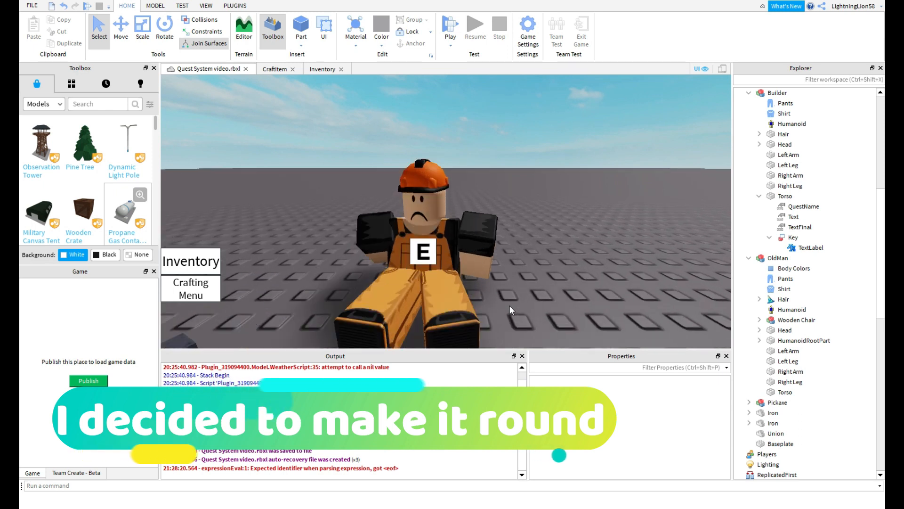
pyautogui.scroll(-3, 510, 305)
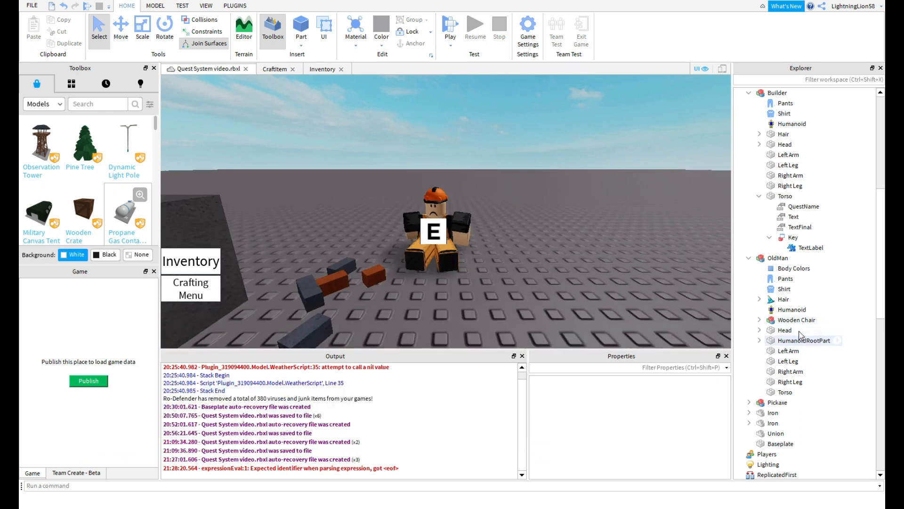
# Round the corners of the Key GUI's TextLabel with the Roundify plugin at size 12
pyautogui.click(811, 247)
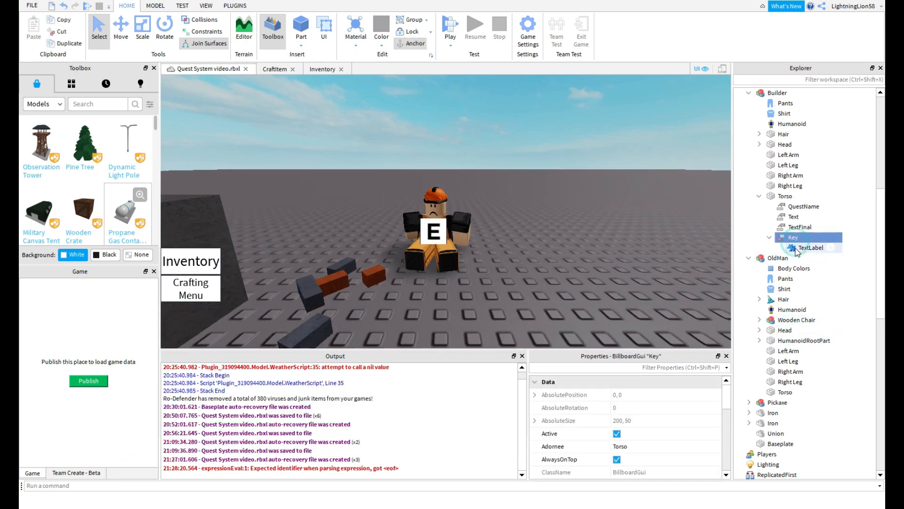
pyautogui.click(234, 6)
pyautogui.click(462, 33)
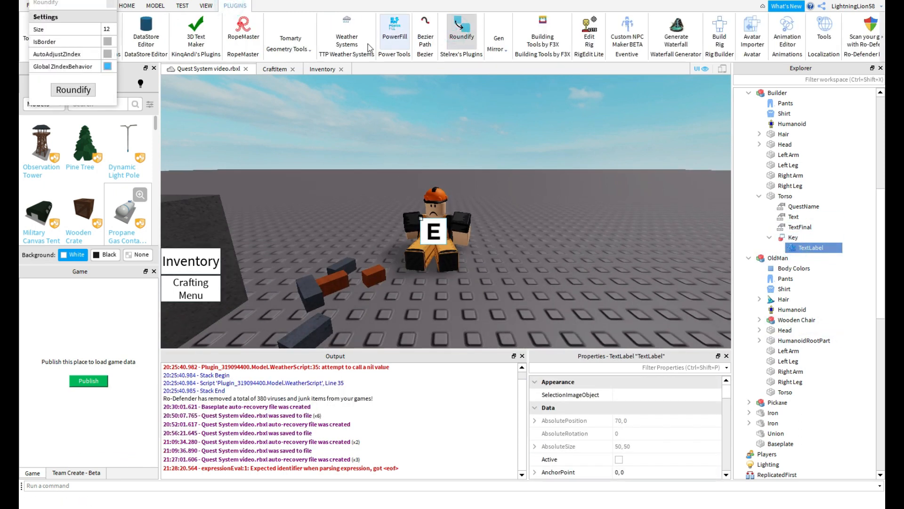
pyautogui.click(70, 90)
pyautogui.click(111, 3)
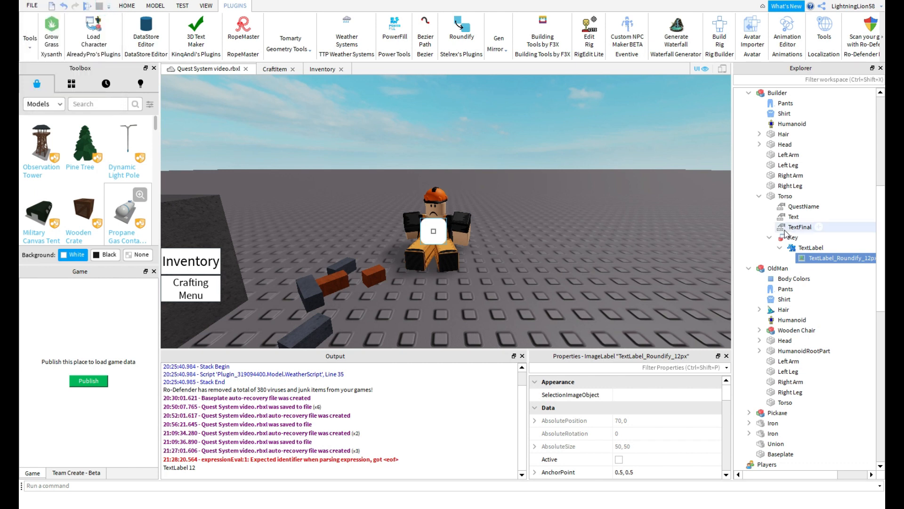
# Set the TextLabel's ZIndex to 2 so the E shows above the rounded background
pyautogui.click(811, 247)
pyautogui.scroll(-7, 650, 447)
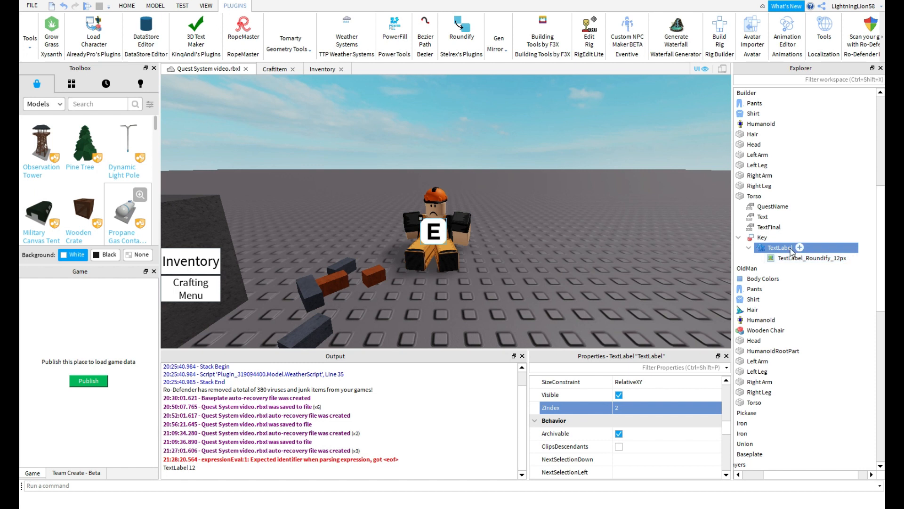
# Set the ScaleType of the Key label's rounded background image to Crop and check the prompt from different distances and angles
pyautogui.click(811, 258)
pyautogui.scroll(-3, 634, 431)
pyautogui.click(631, 408)
pyautogui.click(629, 419)
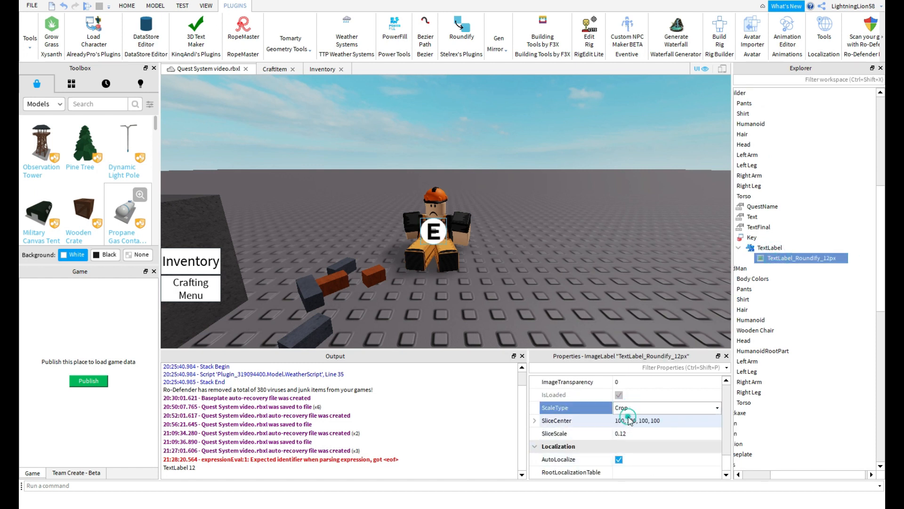
pyautogui.click(521, 278)
pyautogui.scroll(3, 519, 276)
pyautogui.scroll(-3, 518, 275)
pyautogui.moveTo(519, 275); pyautogui.dragTo(489, 255, button='right')
pyautogui.scroll(3, 519, 278)
pyautogui.scroll(-3, 519, 278)
pyautogui.click(488, 256)
# Disable the Key BillboardGui in the Builder's Torso and collapse it
pyautogui.click(789, 246)
pyautogui.click(785, 237)
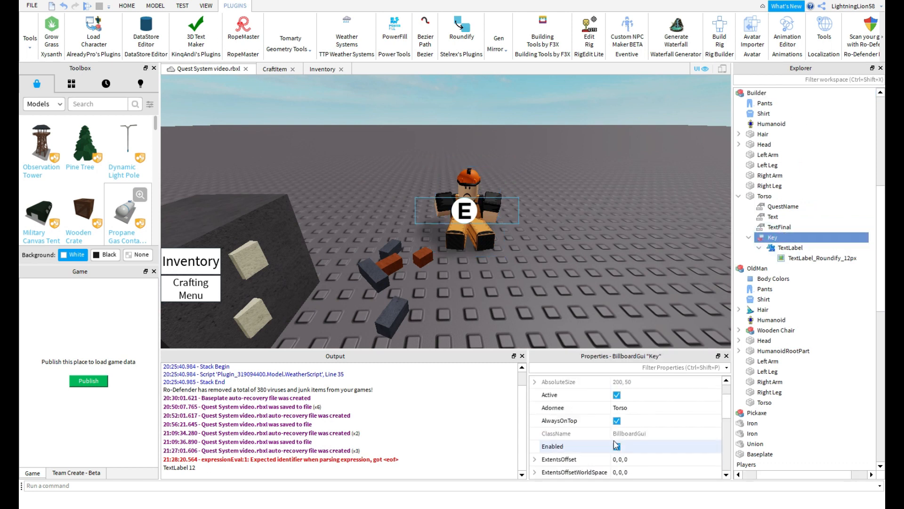
pyautogui.scroll(1, 620, 425)
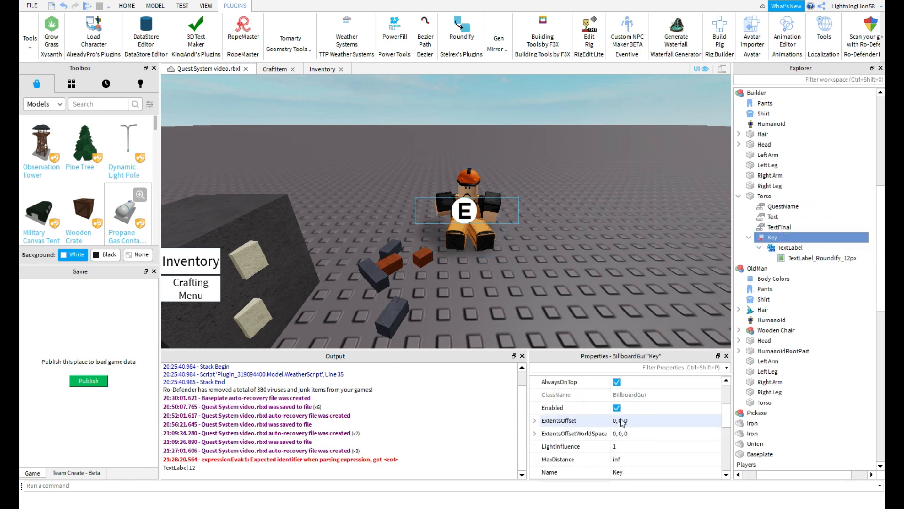
pyautogui.click(748, 237)
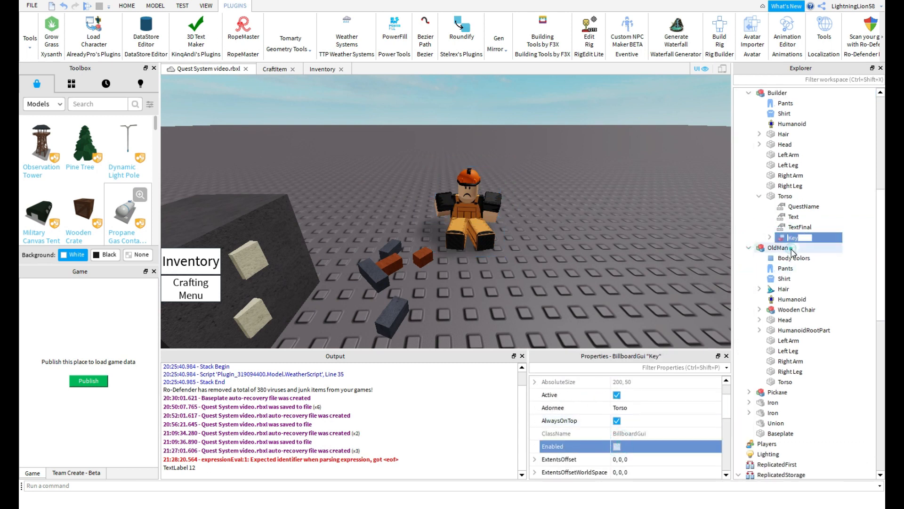
# Copy QuestName, Text, TextFinal and Key from the Builder's Torso into the OldMan's Torso
pyautogui.keyDown('shift'); pyautogui.click(784, 227); pyautogui.keyUp('shift')
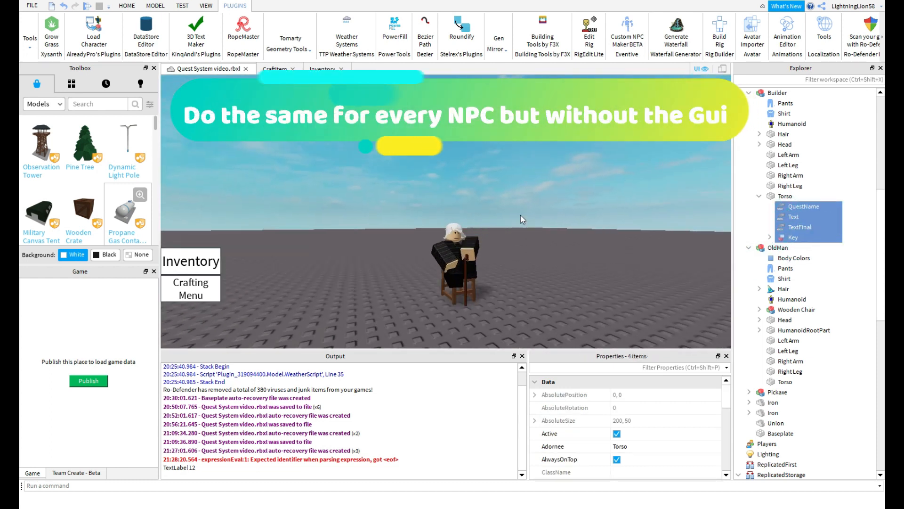
pyautogui.click(445, 221)
pyautogui.click(784, 381)
pyautogui.rightClick(784, 381)
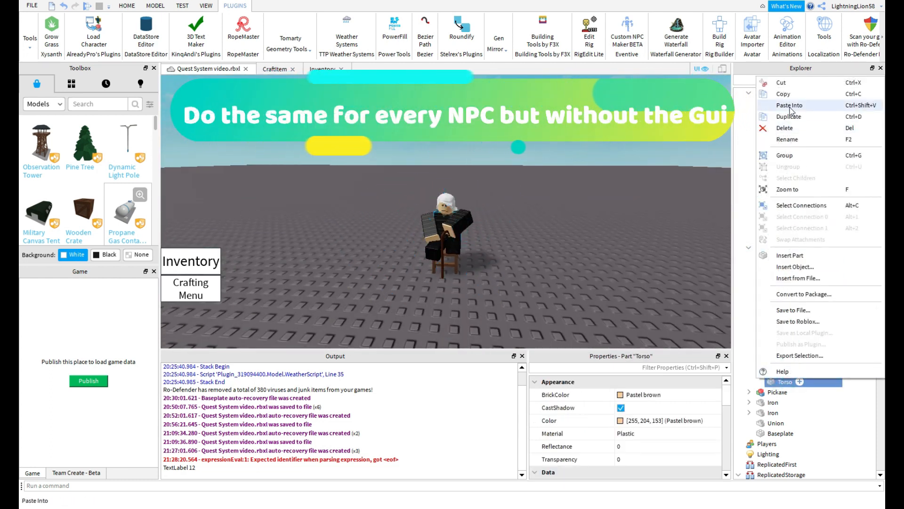
pyautogui.click(791, 109)
# Set the value of the OldMan's QuestName to Backache
pyautogui.click(803, 392)
pyautogui.click(598, 432)
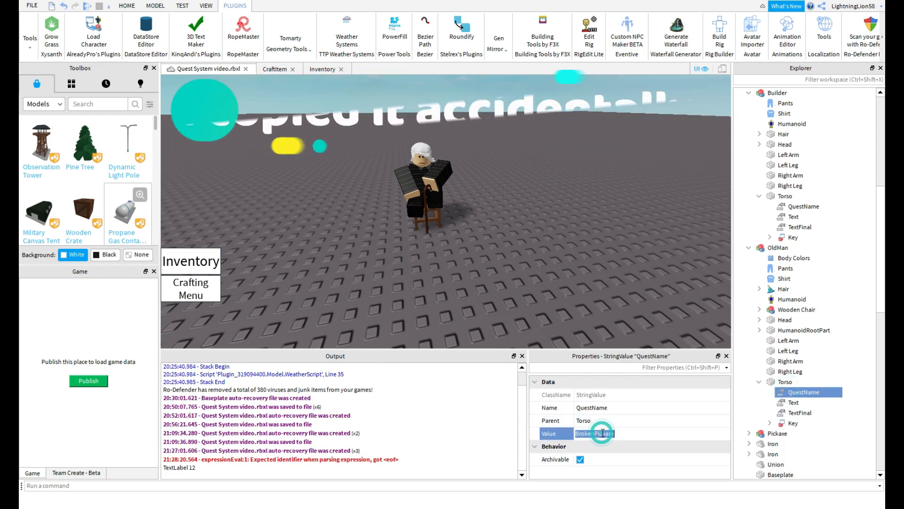
pyautogui.write('Backache')
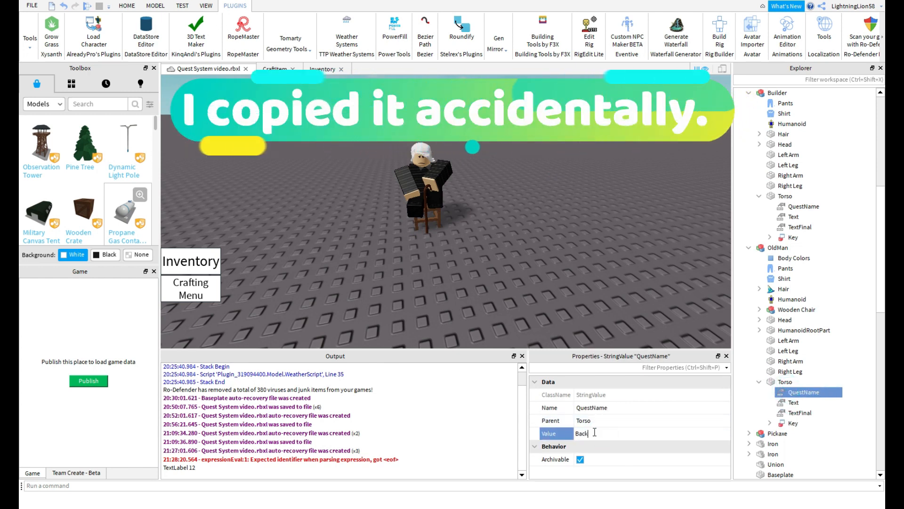
# Write the OldMan's quest request about his aching back in Text and his thank-you with a 100 cash reward in TextFinal
pyautogui.click(793, 402)
pyautogui.click(594, 433)
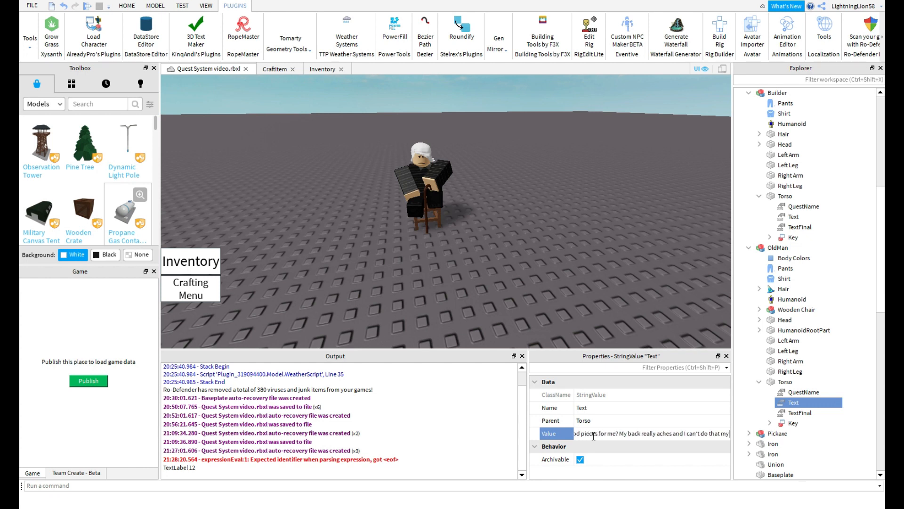
pyautogui.click(800, 413)
pyautogui.click(649, 434)
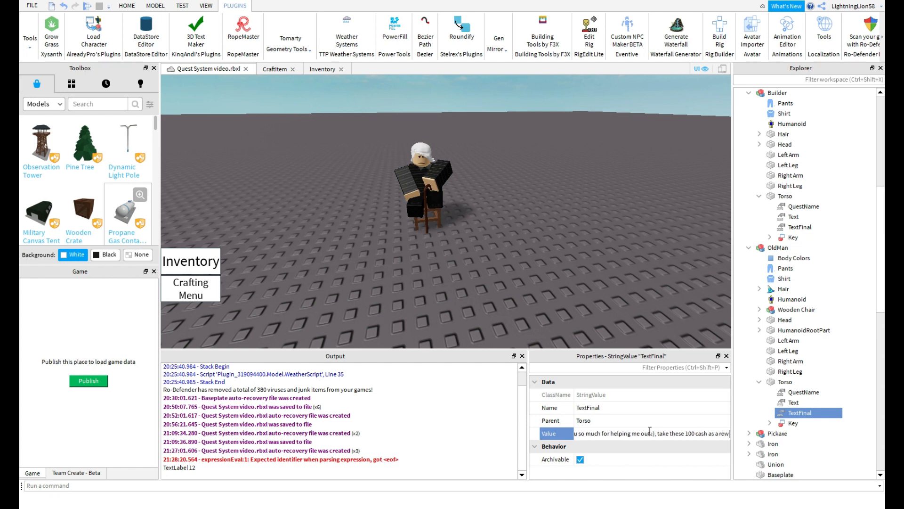
# Collapse the Builder model and move the QuestGui folder from ServerStorage to ReplicatedStorage
pyautogui.scroll(2, 830, 361)
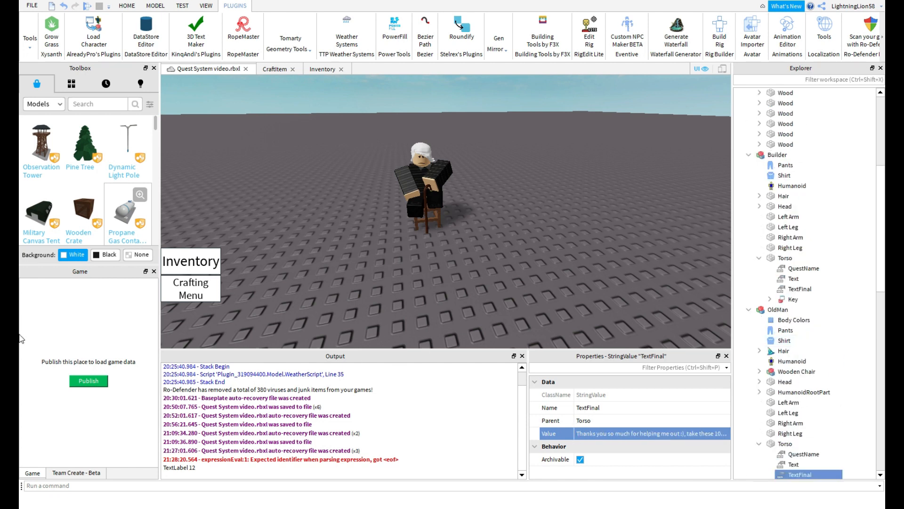
pyautogui.scroll(1, 772, 190)
pyautogui.click(745, 187)
pyautogui.scroll(3, 746, 197)
pyautogui.click(747, 271)
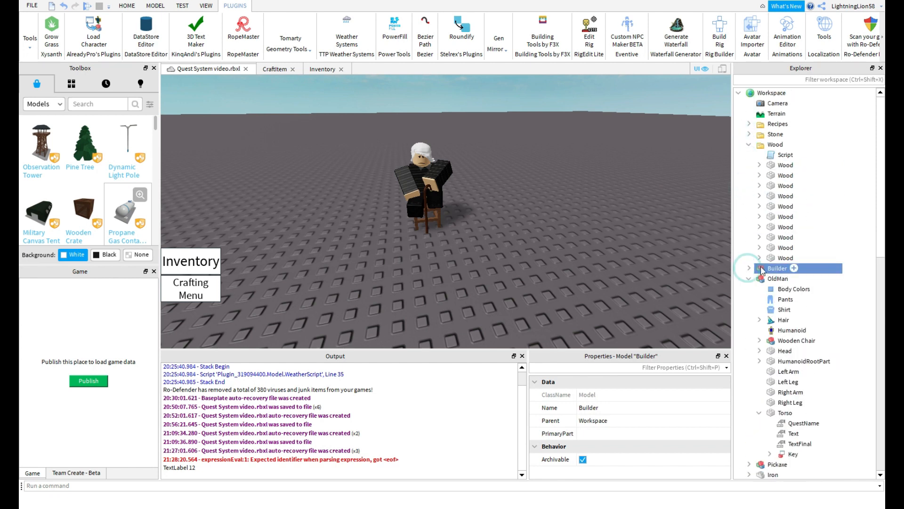
pyautogui.scroll(-5, 778, 259)
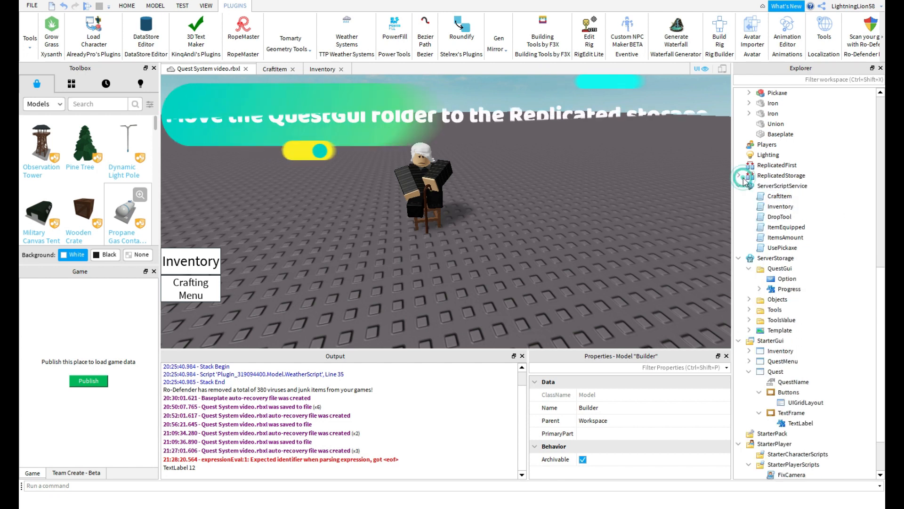
pyautogui.click(813, 175)
pyautogui.click(768, 145)
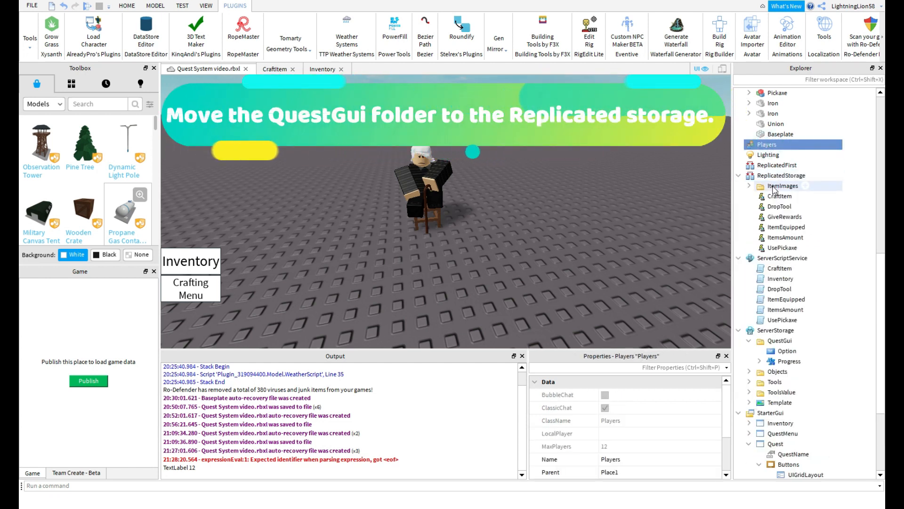
pyautogui.moveTo(780, 340); pyautogui.dragTo(782, 176)
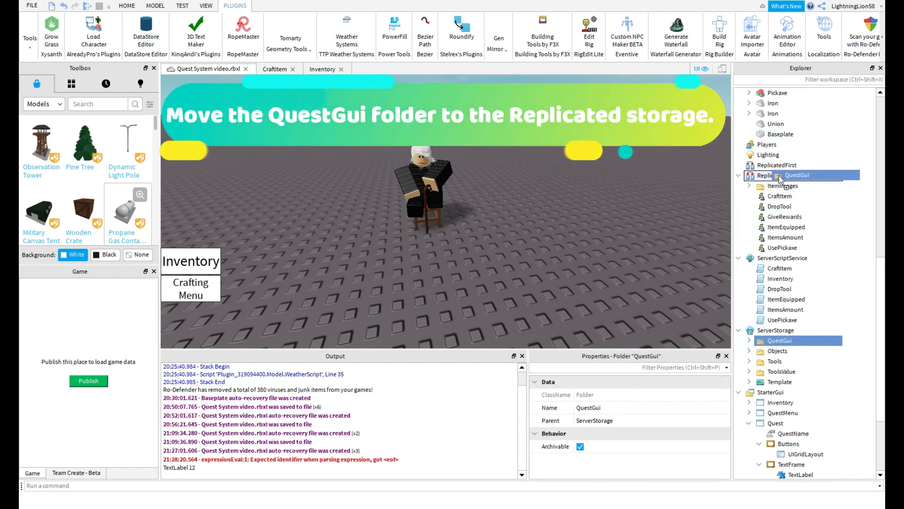
# Create a folder named Quests in ReplicatedStorage
pyautogui.click(812, 175)
pyautogui.click(773, 206)
pyautogui.write('Quests')
pyautogui.press('Return')
# Add an IntValue named BrokenPickaxe to the Quests folder
pyautogui.click(793, 186)
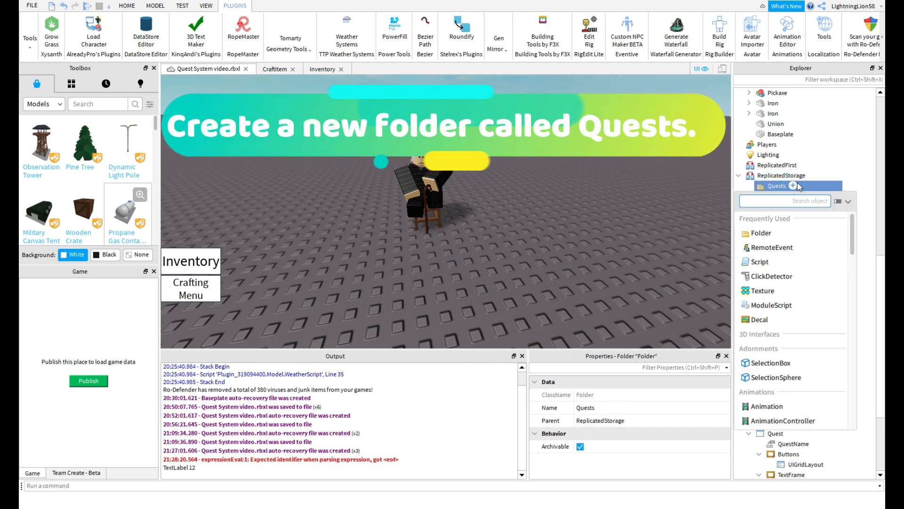
pyautogui.write('int')
pyautogui.click(798, 218)
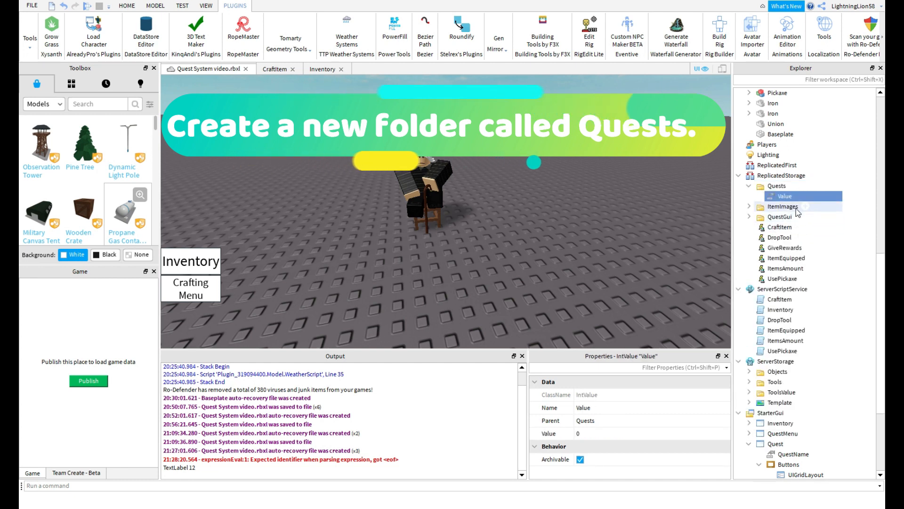
pyautogui.write('BrokenPic')
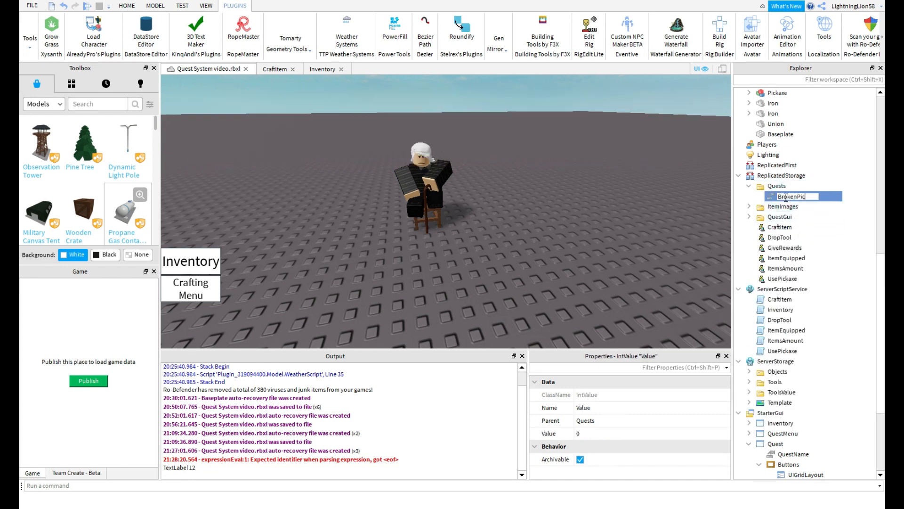
# Add a second IntValue to the Quests folder and name it Backache
pyautogui.click(777, 185)
pyautogui.click(793, 185)
pyautogui.write('int')
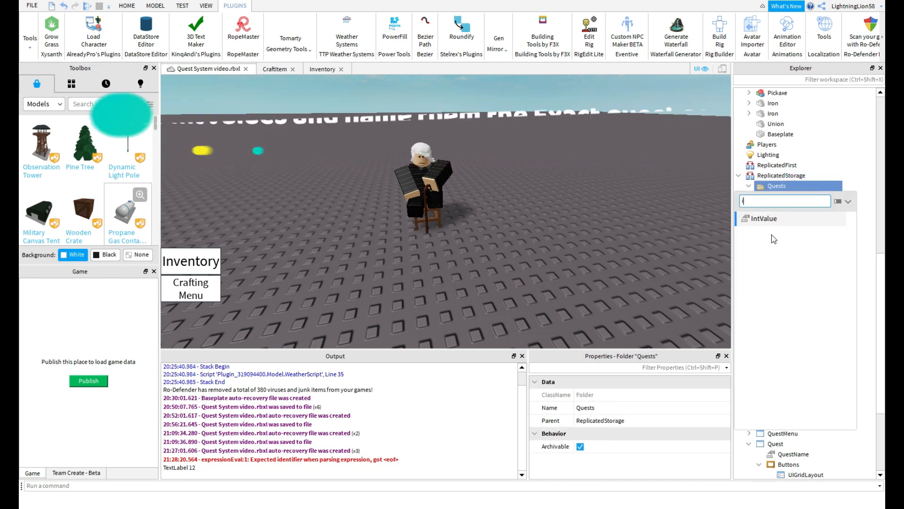
pyautogui.click(784, 217)
pyautogui.write('Backache')
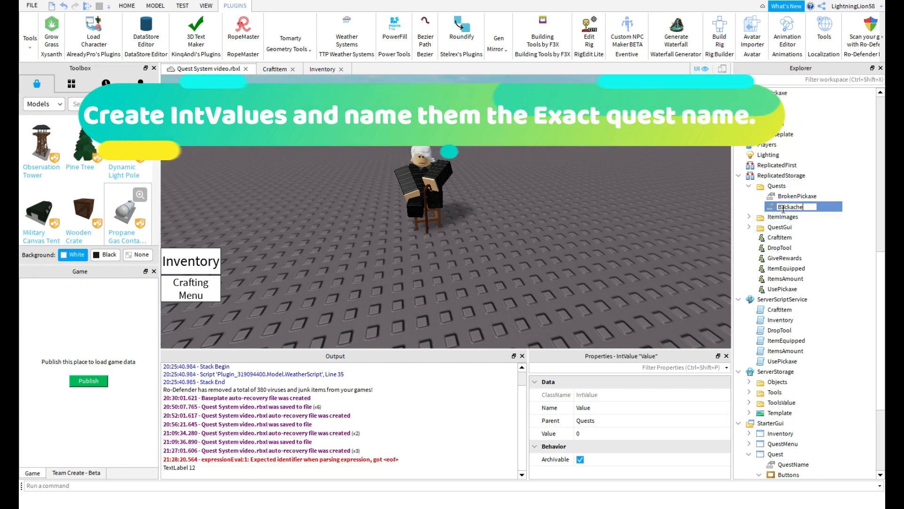
pyautogui.press('Return')
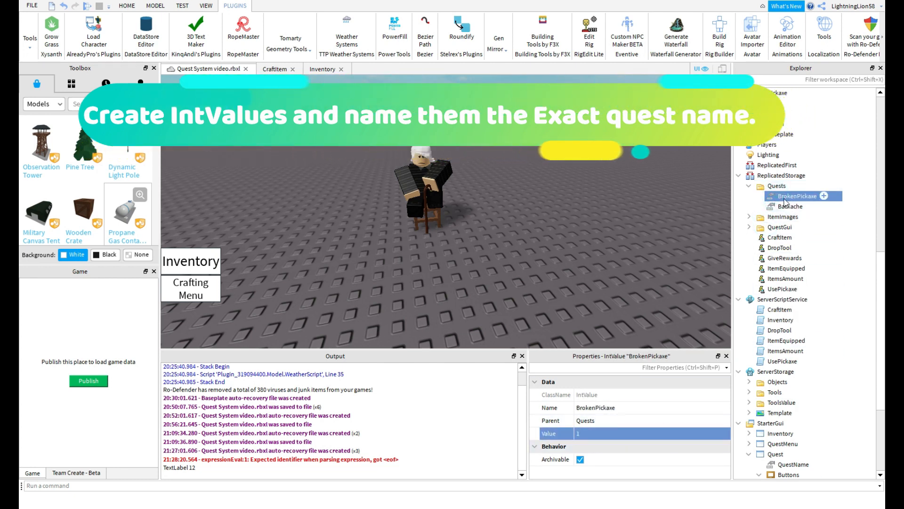
# Set the BrokenPickaxe IntValue to 1 and the Backache IntValue to 2
pyautogui.click(612, 438)
pyautogui.write('2')
pyautogui.press('Return')
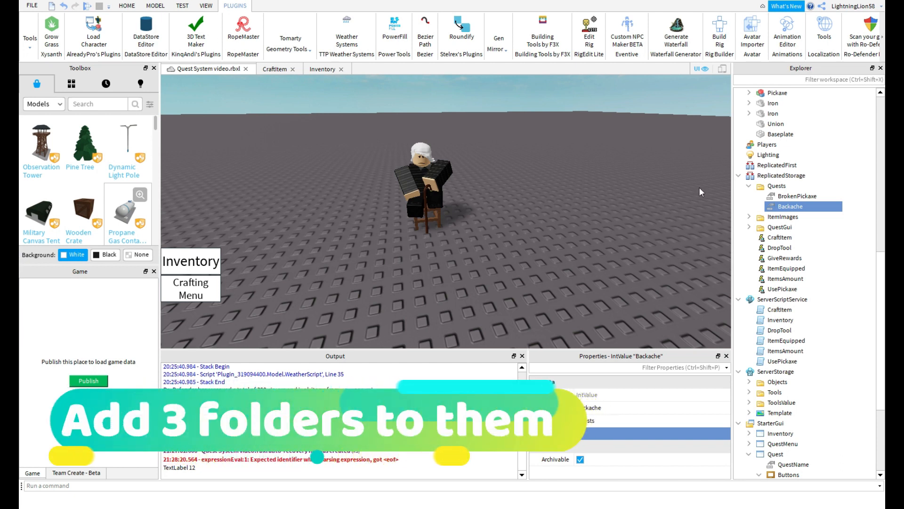
# Add three folders inside the BrokenPickaxe IntValue
pyautogui.click(797, 196)
pyautogui.click(837, 196)
pyautogui.press('Escape')
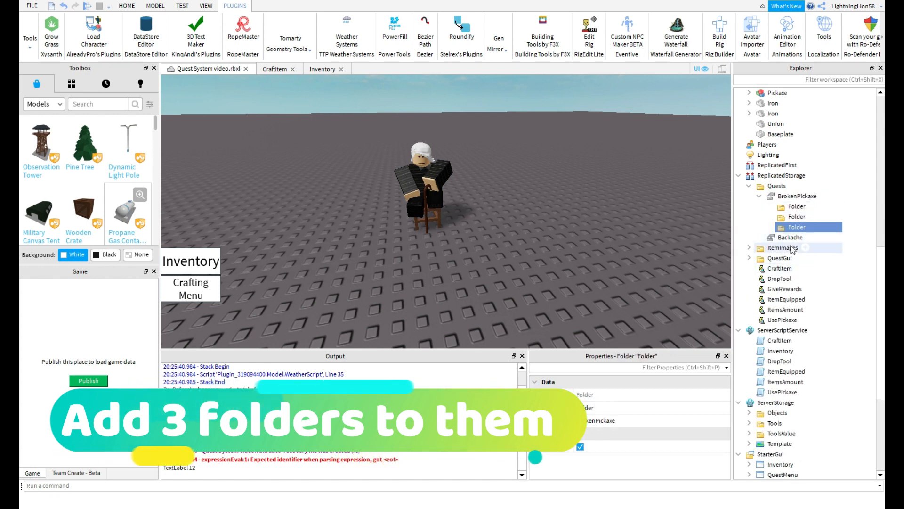
pyautogui.hotkey('ctrl', 'd')
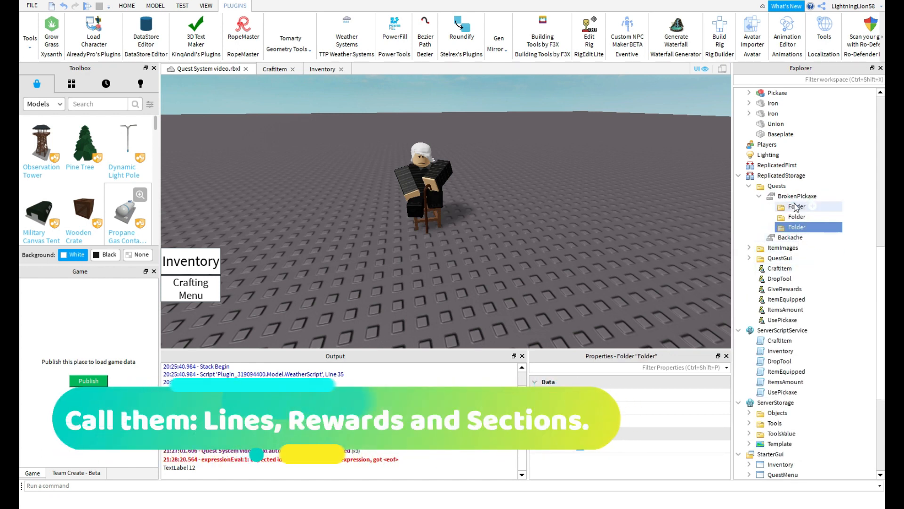
# Rename the three BrokenPickaxe folders to Lines, Rewards and Sections
pyautogui.doubleClick(796, 208)
pyautogui.write('Lines')
pyautogui.click(797, 217)
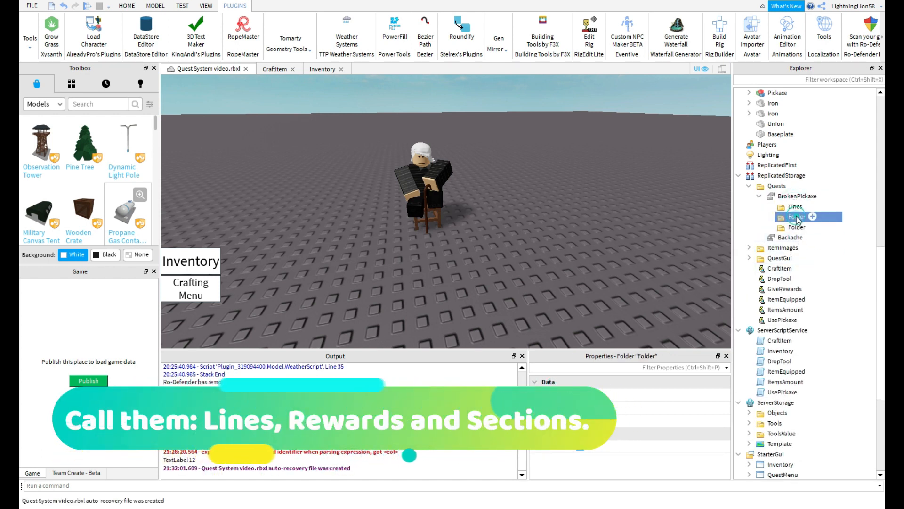
pyautogui.doubleClick(797, 216)
pyautogui.write('Rewards')
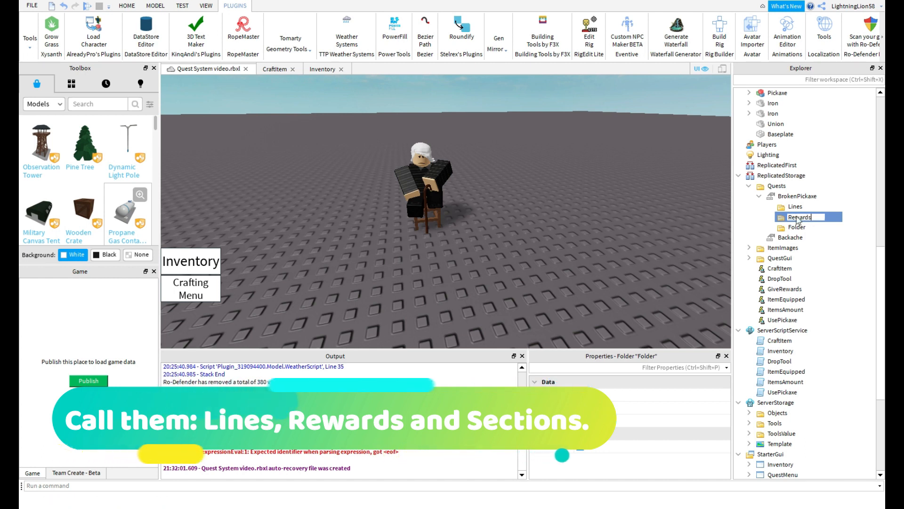
pyautogui.press('Return')
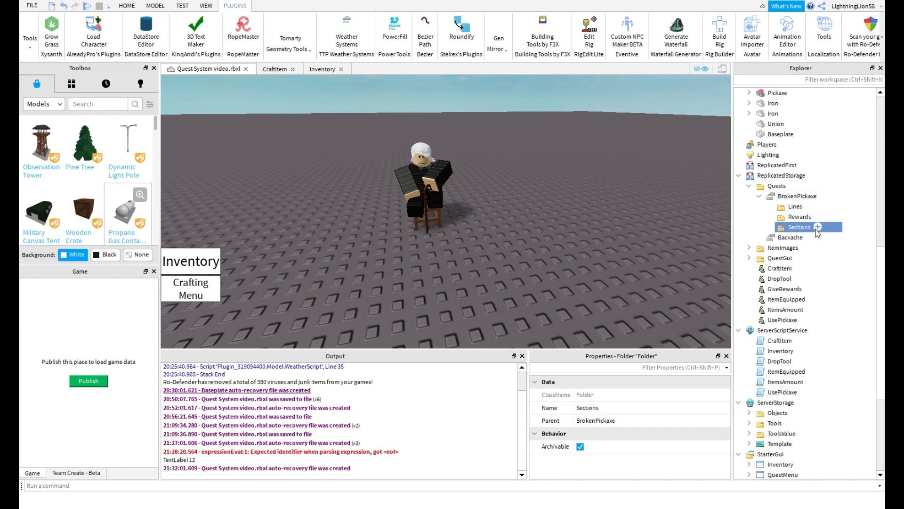
# Create a folder named 1 inside Sections and duplicate it three times
pyautogui.hotkey('ctrl', 'd')
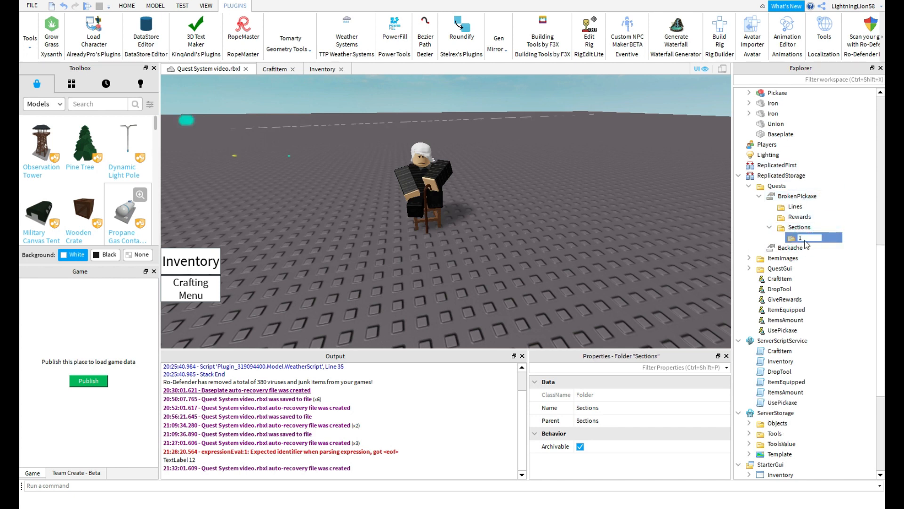
pyautogui.press('Return')
pyautogui.hotkey('ctrl', 'd')
pyautogui.hotkey('ctrl', 'd')
pyautogui.hotkey('ctrl', 'd')
# Rename the three duplicated folders in Sections to 2, 3 and 4
pyautogui.click(798, 252)
pyautogui.press('F2')
pyautogui.write('2')
pyautogui.press('Return')
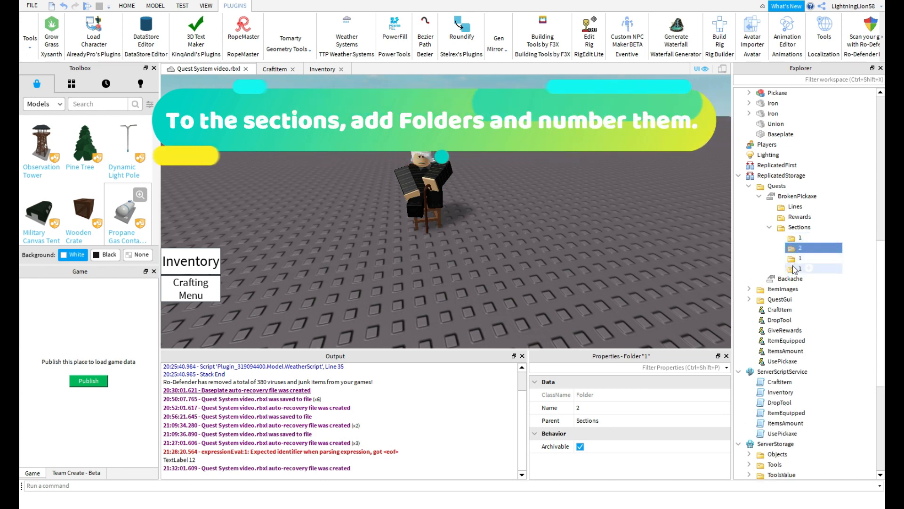
pyautogui.click(799, 258)
pyautogui.press('F2')
pyautogui.write('3')
pyautogui.press('Return')
pyautogui.click(797, 268)
pyautogui.press('F2')
pyautogui.write('4')
pyautogui.press('Return')
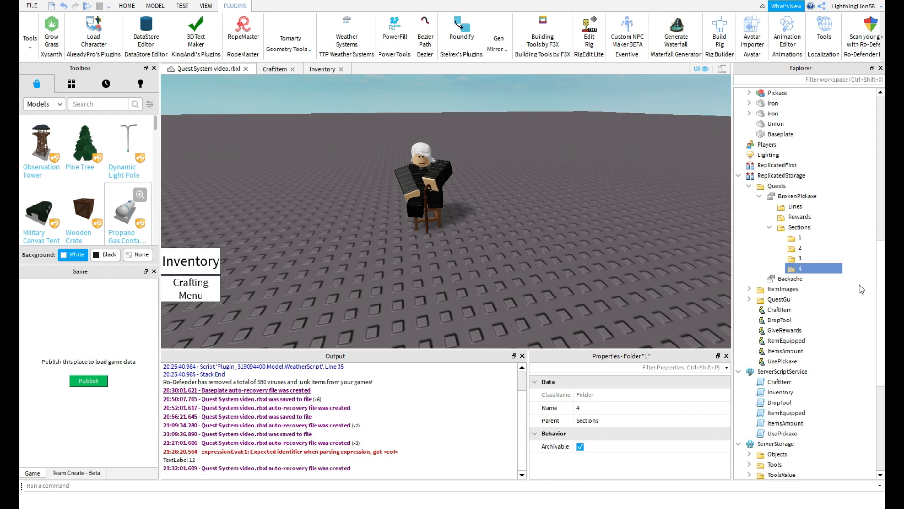
# Add an IntValue named Wood to section folder 1 and set its value to 2
pyautogui.click(808, 237)
pyautogui.write('I')
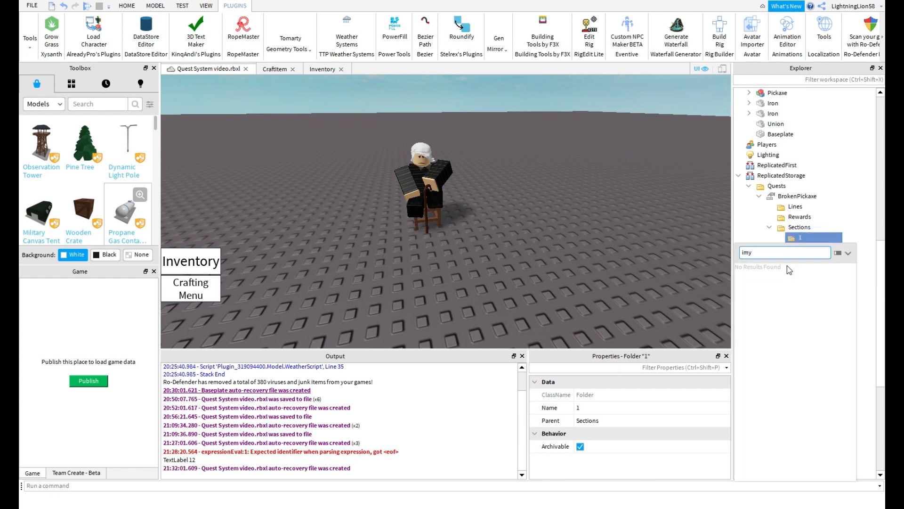
pyautogui.click(764, 270)
pyautogui.press('F2')
pyautogui.write('Wood')
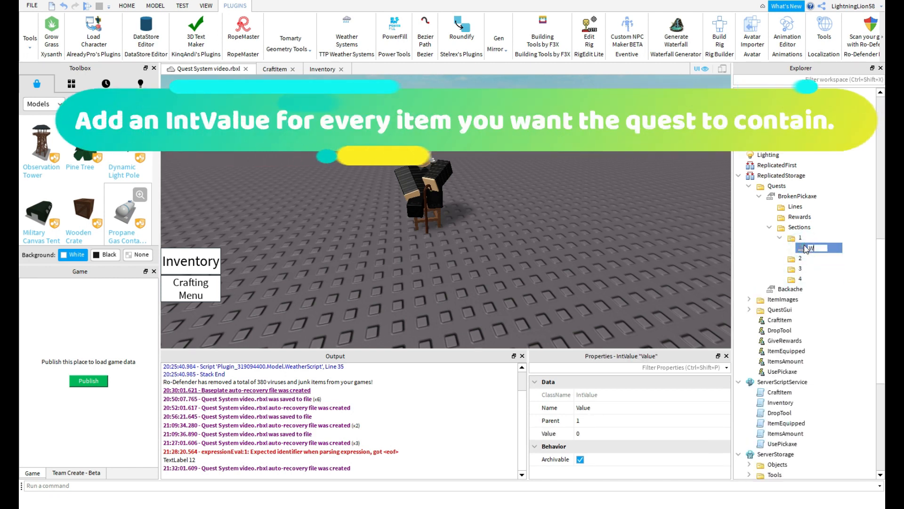
pyautogui.press('Return')
pyautogui.click(603, 431)
pyautogui.write('2')
pyautogui.press('Return')
# Copy the Wood IntValue into section folder 2, set the copy's value to 3 and rename it Stone
pyautogui.hotkey('ctrl', 'c')
pyautogui.rightClick(815, 258)
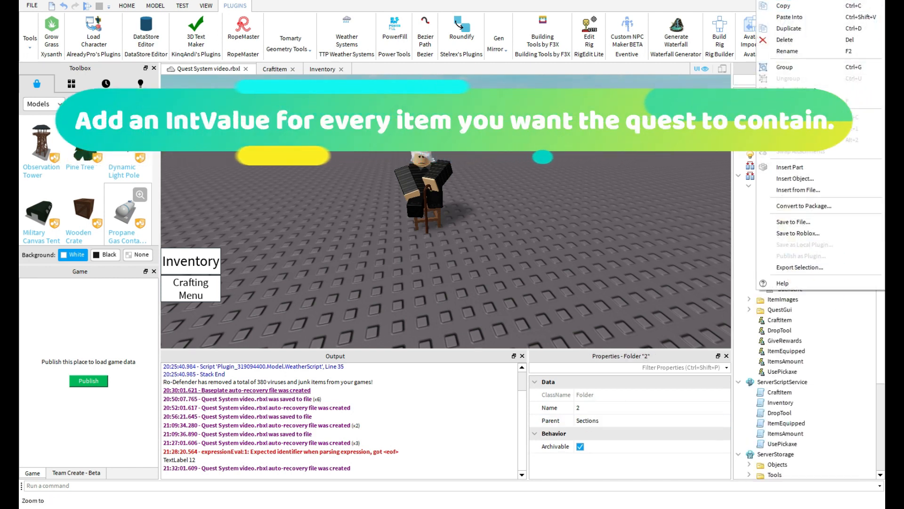
pyautogui.click(800, 22)
pyautogui.click(603, 432)
pyautogui.write('3')
pyautogui.press('Return')
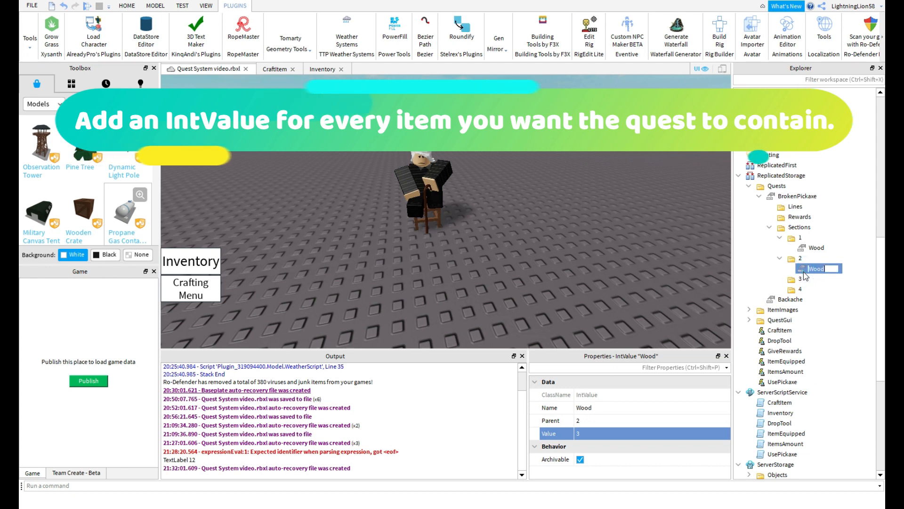
pyautogui.doubleClick(805, 269)
pyautogui.write('Sto')
pyautogui.press('BackSpace')
pyautogui.write('one')
pyautogui.press('Return')
# Copy the Stone IntValue into section folder 3, set the copy's value to 1 and rename it Pickaxe
pyautogui.hotkey('ctrl', 'd')
pyautogui.moveTo(804, 278); pyautogui.dragTo(803, 289)
pyautogui.click(603, 433)
pyautogui.write('1')
pyautogui.press('Return')
pyautogui.doubleClick(816, 288)
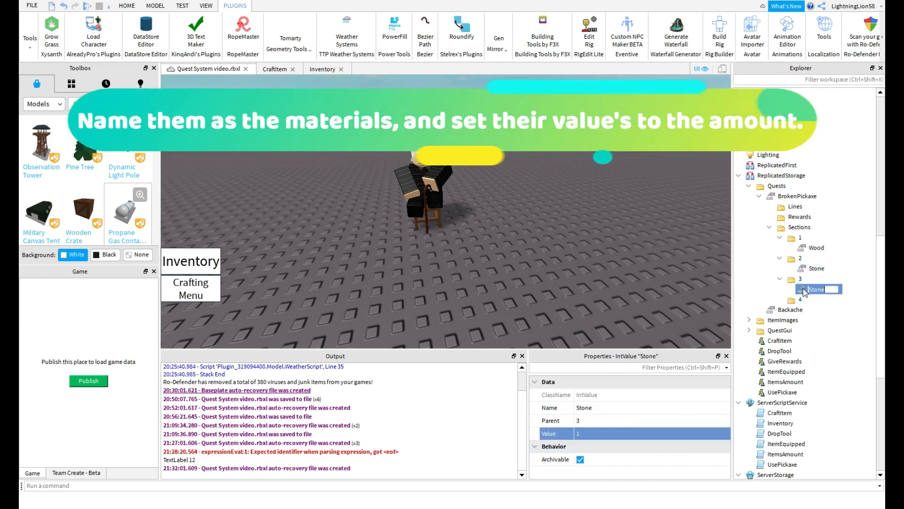
pyautogui.write('Pickaxe')
pyautogui.press('Return')
# Paste a copy of the Pickaxe IntValue into section folder 4 and collapse Sections
pyautogui.rightClick(803, 299)
pyautogui.click(835, 22)
pyautogui.hotkey('ctrl', 'shift', 'v')
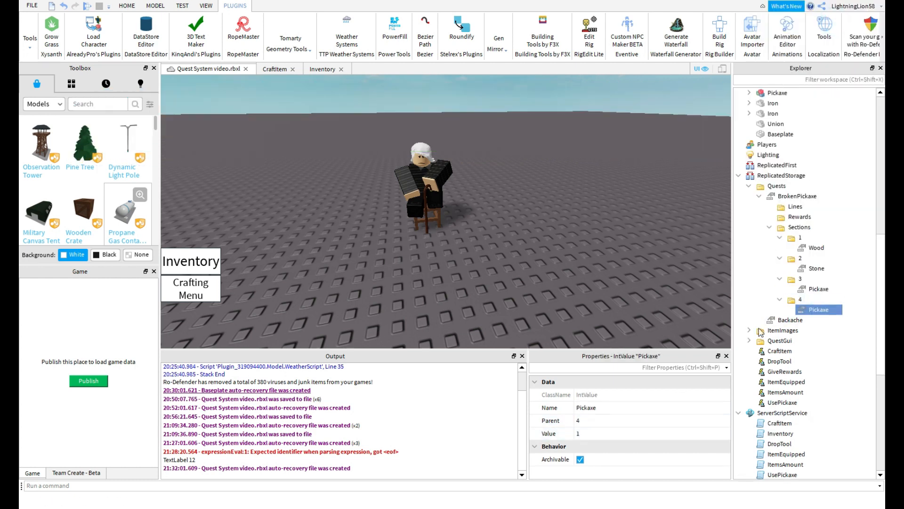
pyautogui.click(789, 299)
pyautogui.click(807, 309)
pyautogui.click(770, 227)
# Create two folders named Inventory and leaderstats inside BrokenPickaxe's Rewards folder
pyautogui.click(822, 217)
pyautogui.click(797, 258)
pyautogui.doubleClick(802, 228)
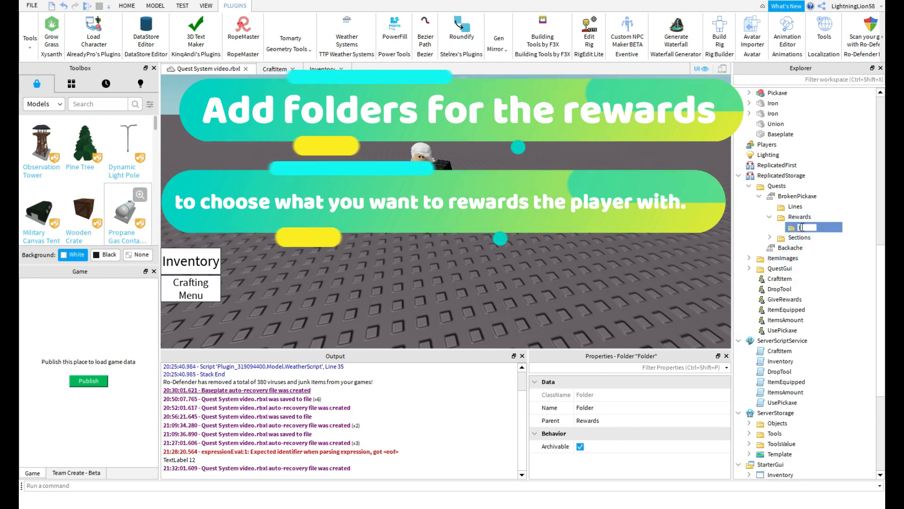
pyautogui.write('Inventory')
pyautogui.press('Return')
pyautogui.hotkey('ctrl', 'd')
pyautogui.doubleClick(807, 236)
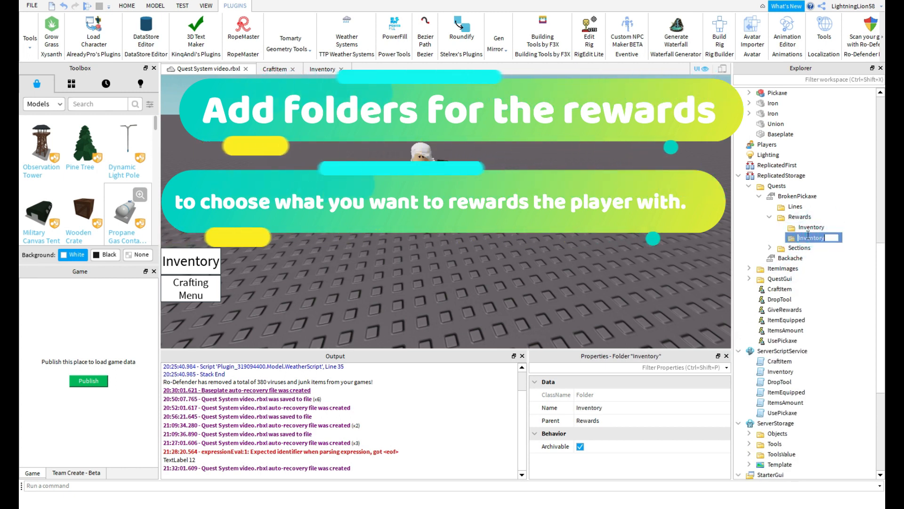
pyautogui.write('lea')
# Add an IntValue named Gold to the Inventory rewards folder and set its value to 3
pyautogui.click(811, 227)
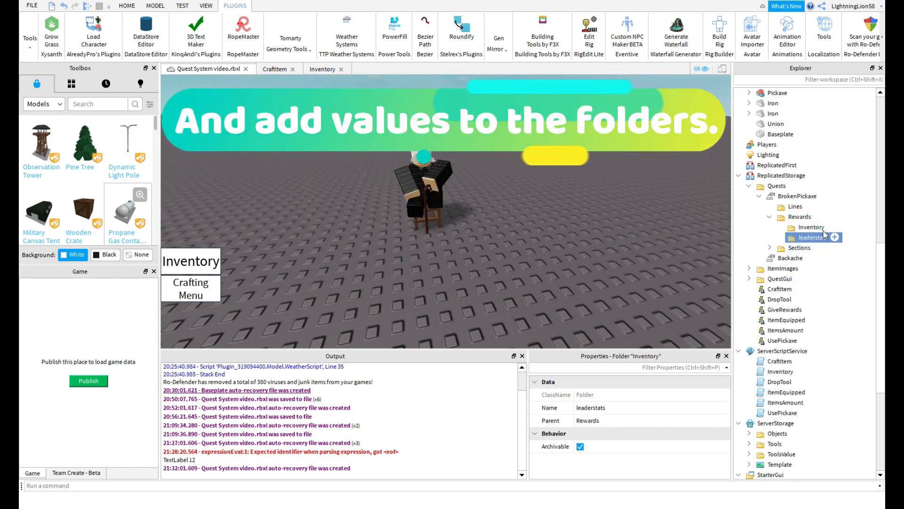
pyautogui.click(836, 227)
pyautogui.write('i')
pyautogui.click(777, 260)
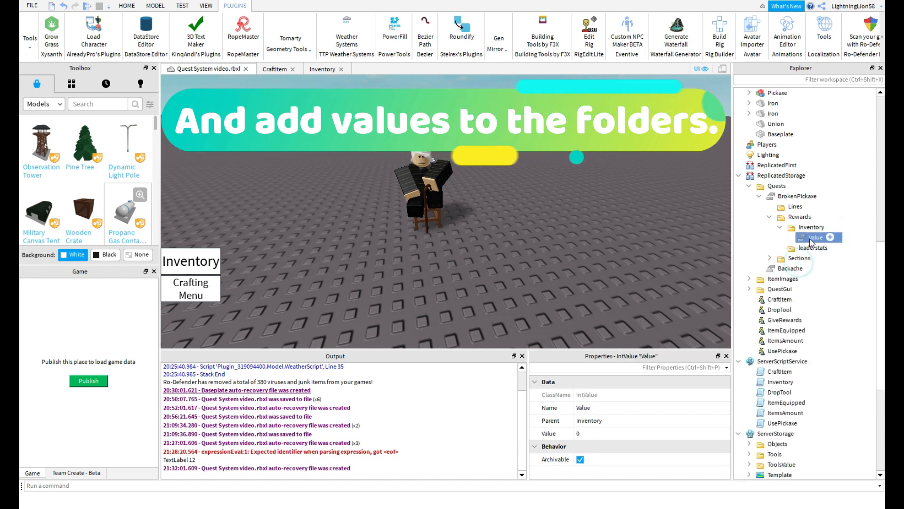
pyautogui.doubleClick(810, 238)
pyautogui.write('Gold')
pyautogui.press('Return')
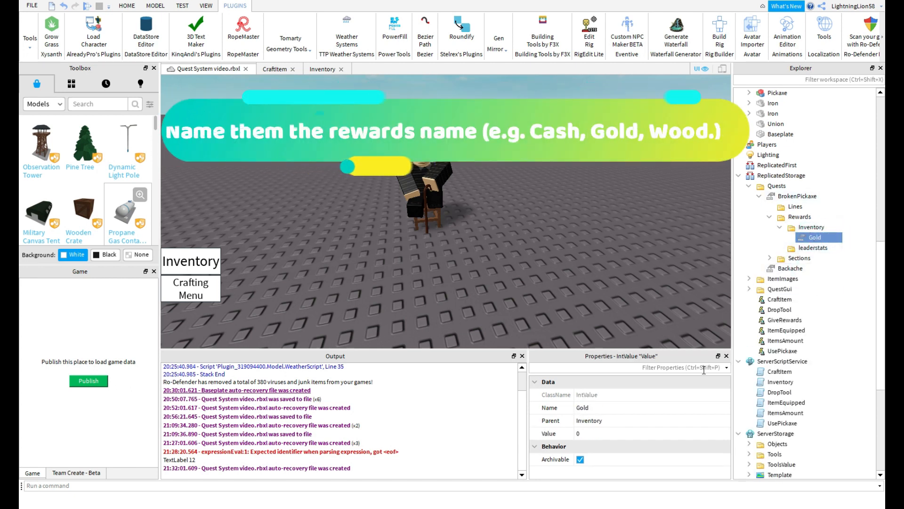
pyautogui.click(668, 433)
pyautogui.write('3')
pyautogui.press('Return')
# Add an IntValue named Cash to the leaderstats rewards folder, set its value to 100 and reopen that value for editing
pyautogui.click(832, 248)
pyautogui.write('int')
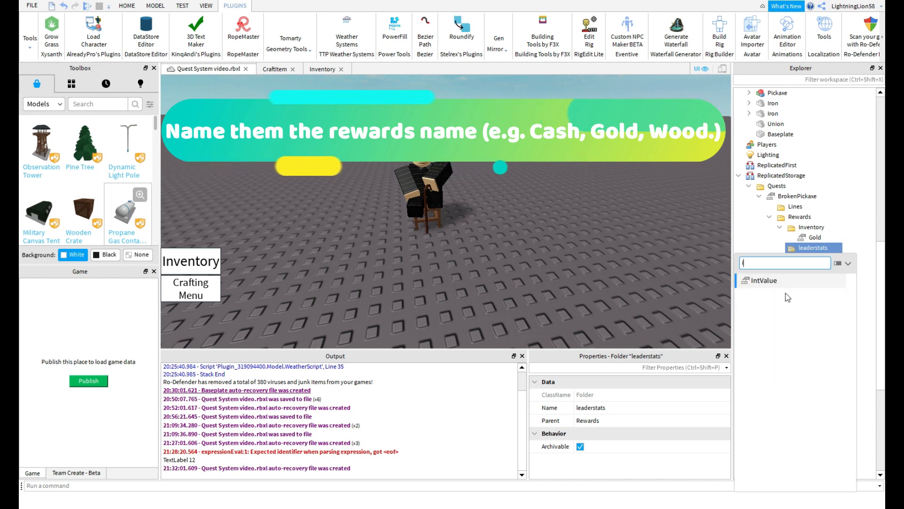
pyautogui.click(781, 281)
pyautogui.doubleClick(811, 258)
pyautogui.write('Cash')
pyautogui.press('Return')
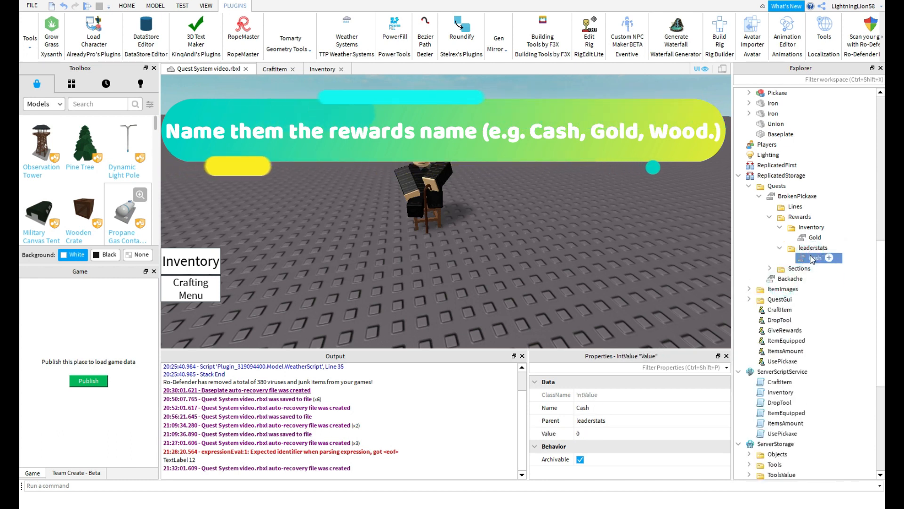
pyautogui.click(599, 433)
pyautogui.write('100')
pyautogui.press('Return')
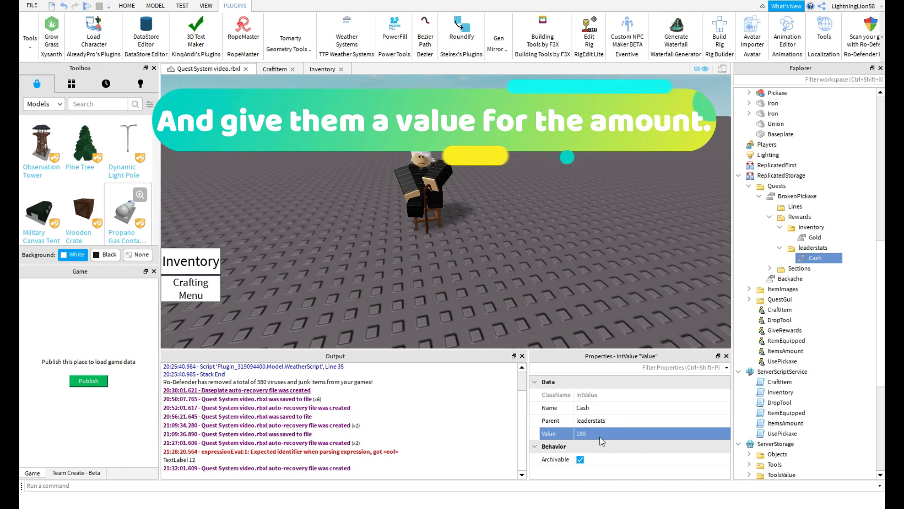
pyautogui.click(627, 432)
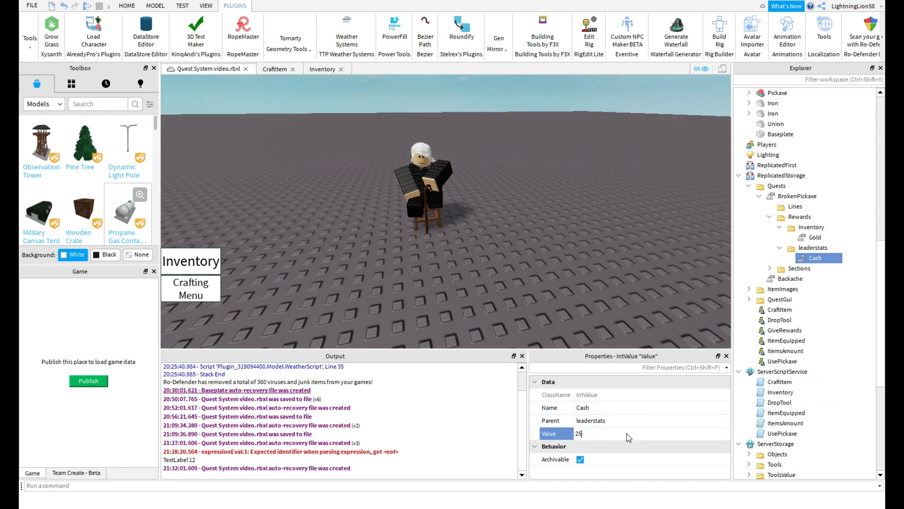
# Add a folder to the Backache quest and duplicate it twice
pyautogui.click(759, 198)
pyautogui.click(759, 206)
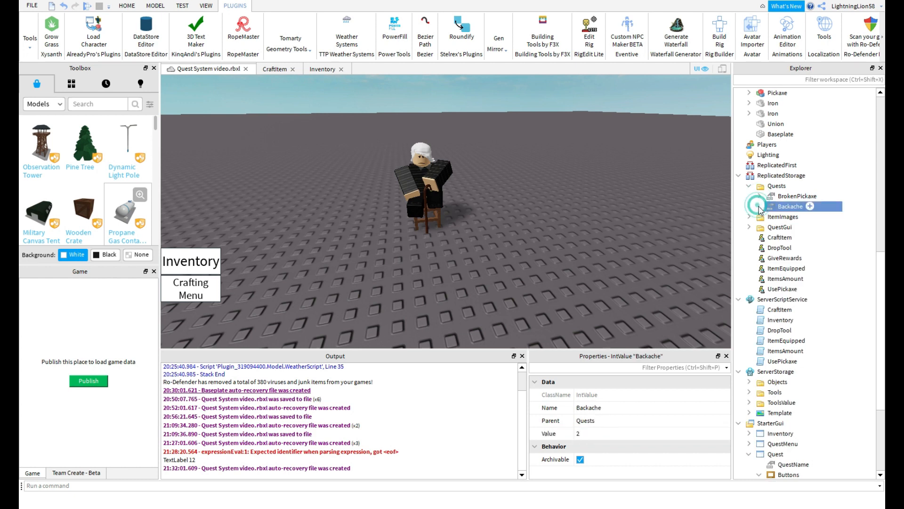
pyautogui.click(759, 196)
pyautogui.click(810, 279)
pyautogui.write('f')
pyautogui.click(770, 61)
pyautogui.hotkey('ctrl', 'd')
pyautogui.hotkey('ctrl', 'd')
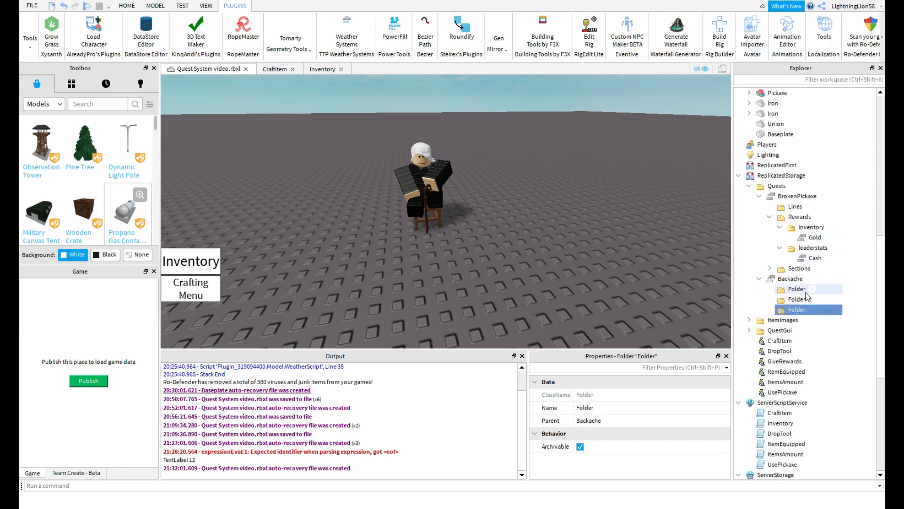
# Rename the three folders in Backache to Lines, Rewards and Sections
pyautogui.write('Lines')
pyautogui.press('Return')
pyautogui.doubleClick(791, 299)
pyautogui.write('Rewards')
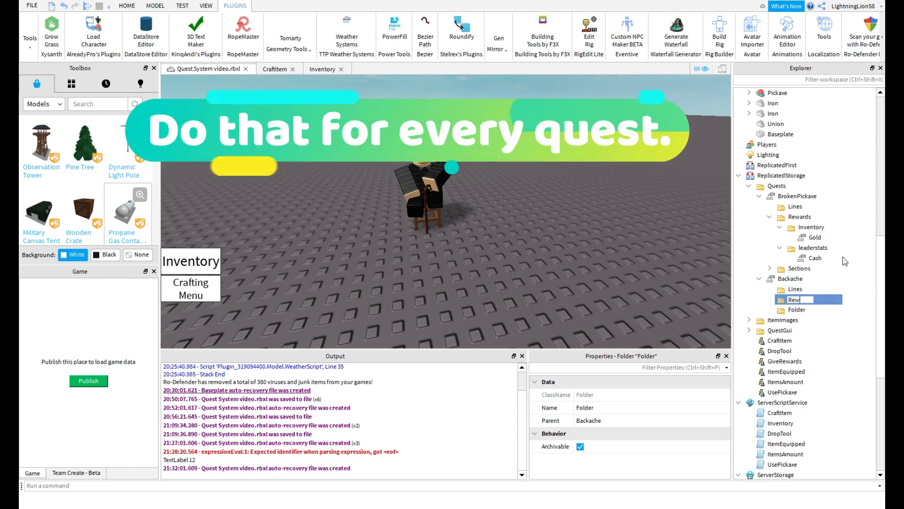
pyautogui.press('Return')
pyautogui.click(796, 309)
pyautogui.doubleClick(796, 310)
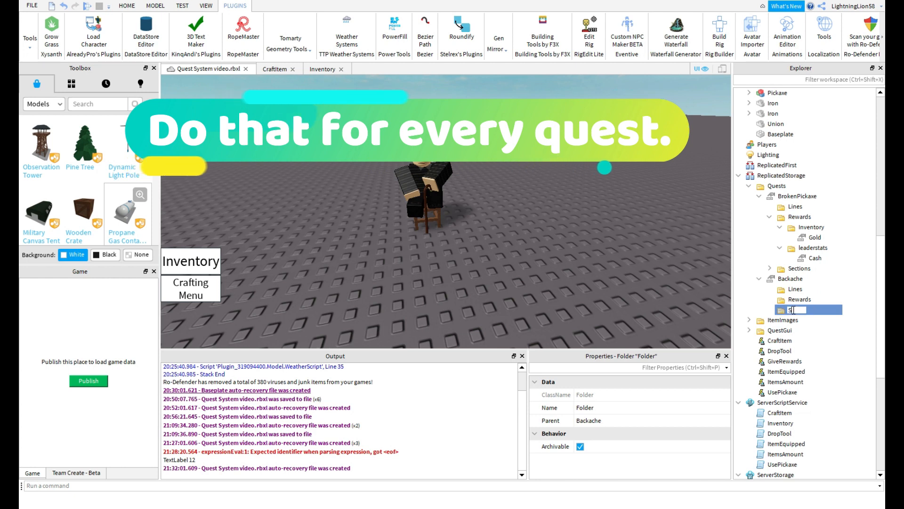
pyautogui.write('Sections')
# Copy the leaderstats folder into Backache's Rewards folder and set its Cash value to 100
pyautogui.hotkey('ctrl', 'c')
pyautogui.rightClick(799, 300)
pyautogui.click(800, 28)
pyautogui.click(779, 310)
pyautogui.click(806, 318)
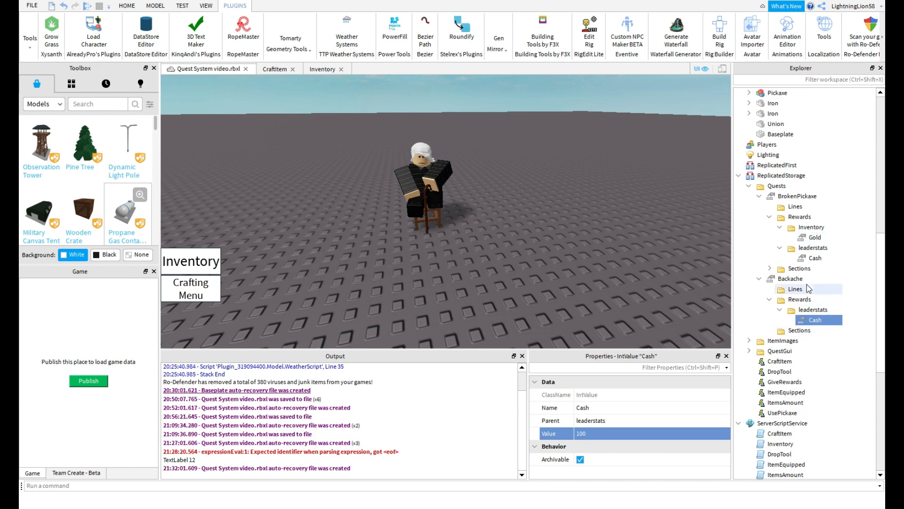
# Create a folder named 1 in Backache's Sections and add an IntValue named Wood with value 10 to it
pyautogui.click(818, 330)
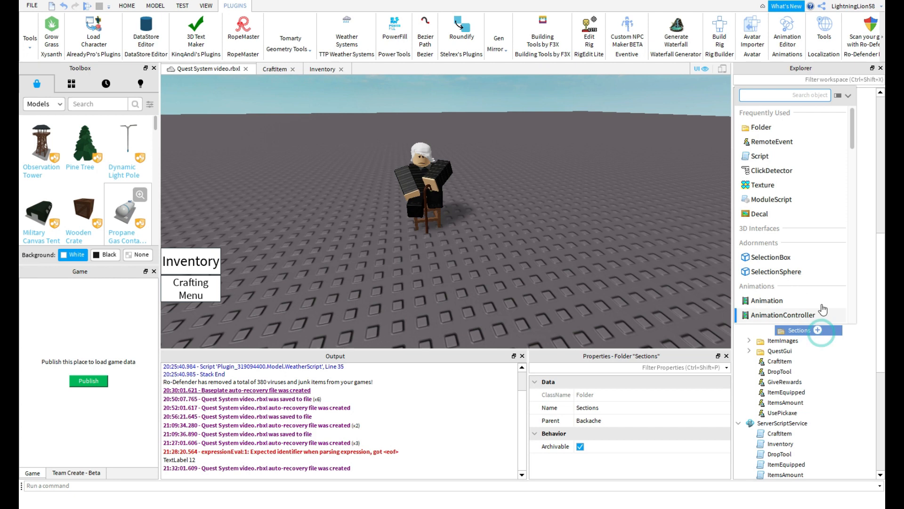
pyautogui.click(754, 123)
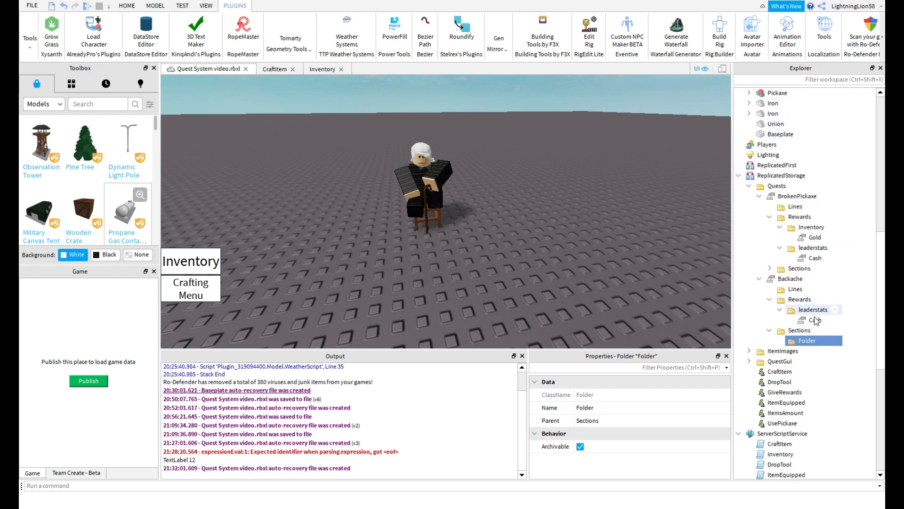
pyautogui.click(809, 340)
pyautogui.write('intv')
pyautogui.press('Return')
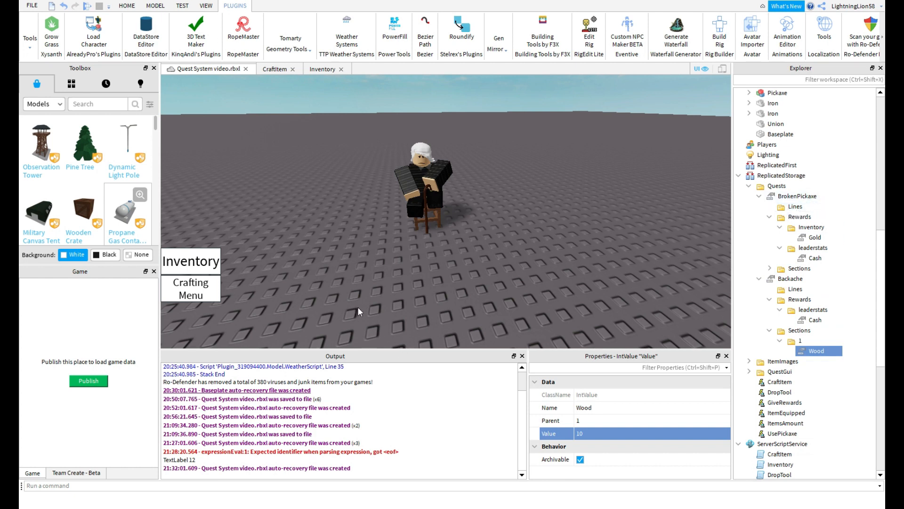
pyautogui.click(810, 206)
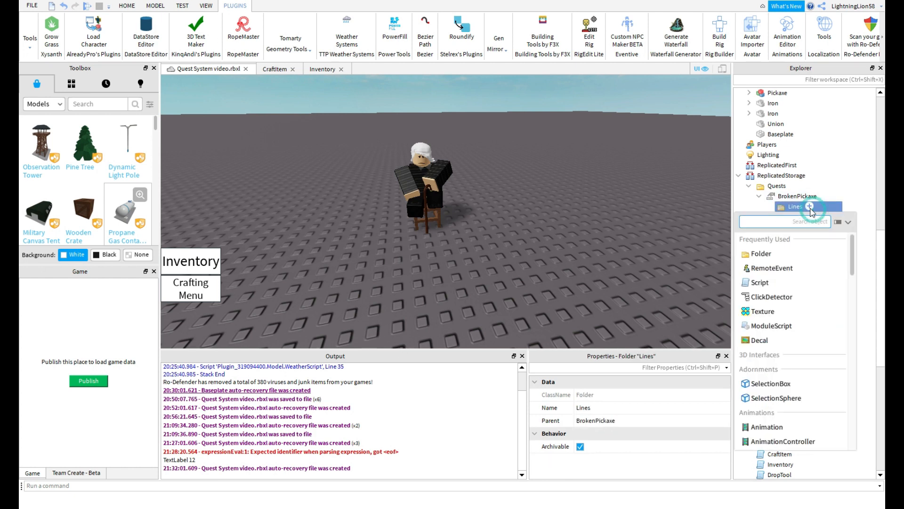
pyautogui.write('intvalue')
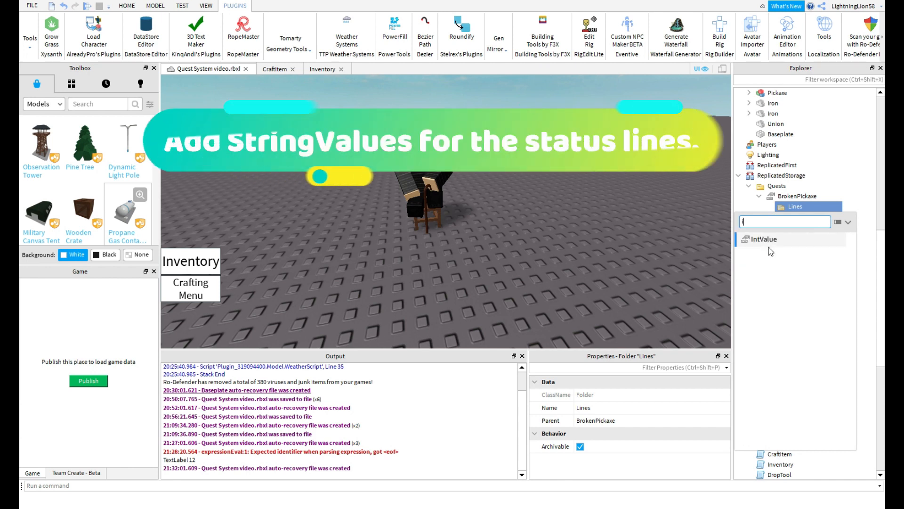
pyautogui.click(765, 235)
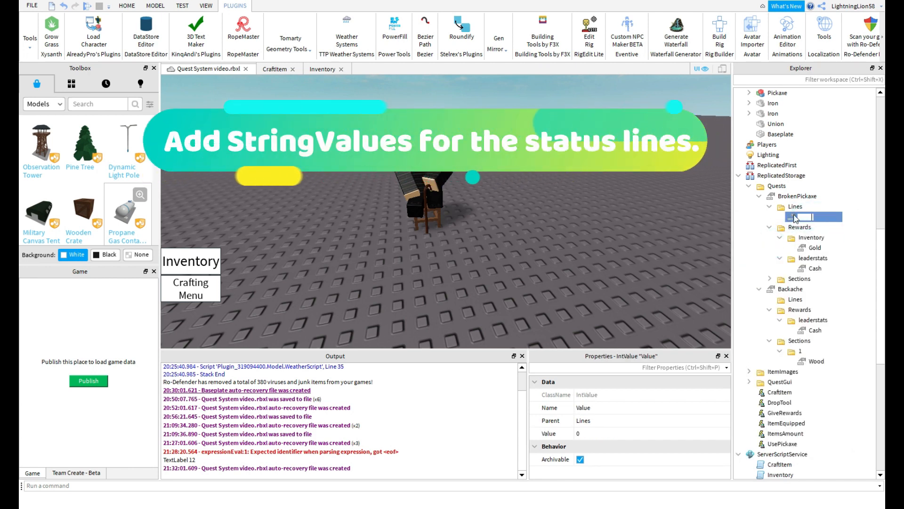
pyautogui.press('Return')
pyautogui.press('Delete')
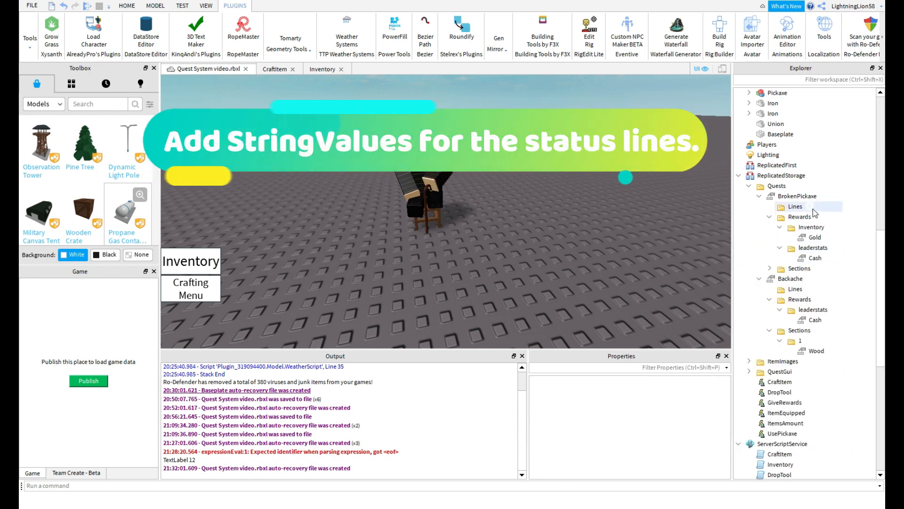
# Add a StringValue named 1 to BrokenPickaxe's Lines folder with the value "Get 2 wood pieces and go back to the miner"
pyautogui.click(809, 206)
pyautogui.write('str')
pyautogui.click(796, 238)
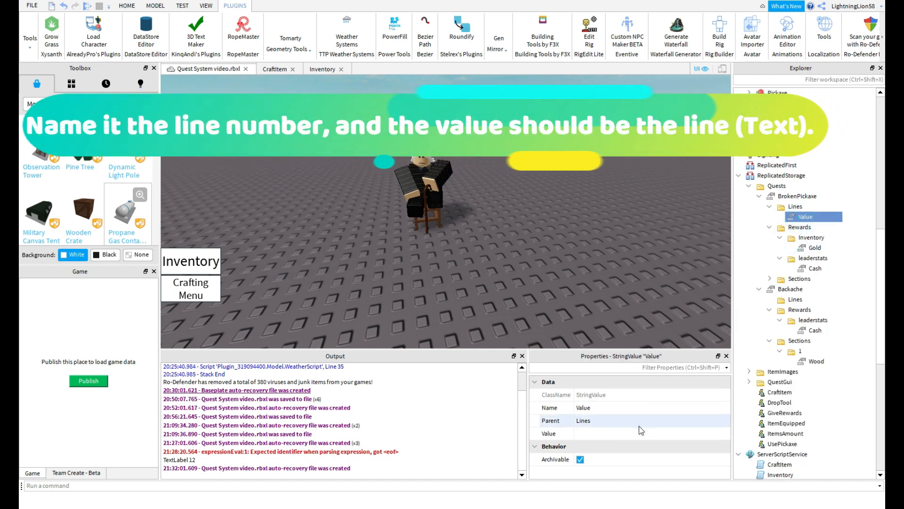
pyautogui.click(647, 408)
pyautogui.write('1')
pyautogui.press('Return')
pyautogui.click(632, 432)
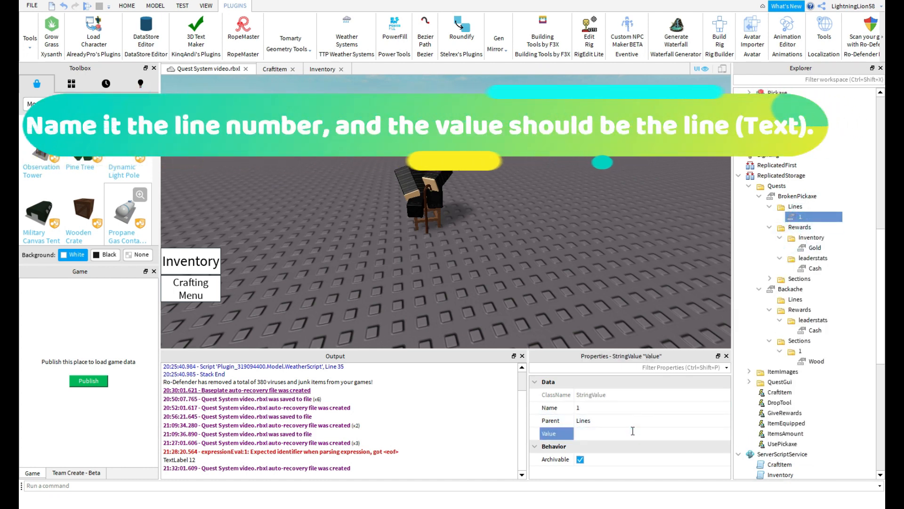
pyautogui.write('Get 2 wood piece')
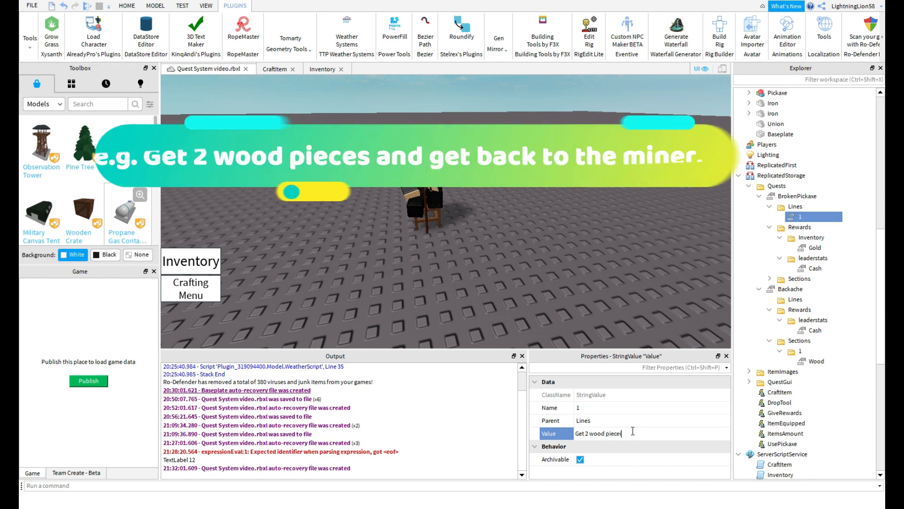
pyautogui.write('s and go back to the miner')
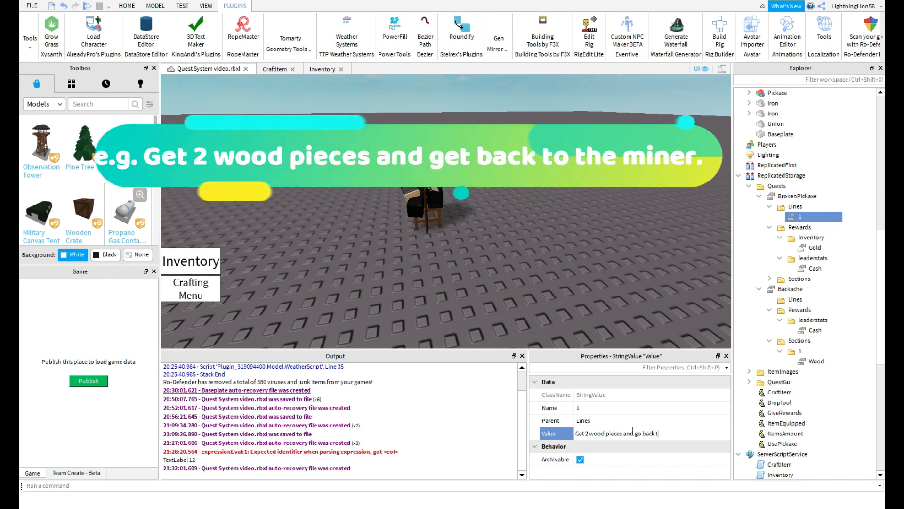
pyautogui.press('Return')
# Duplicate StringValue 1 in BrokenPickaxe's Lines three times and rename the copies 2, 3 and 4
pyautogui.hotkey('ctrl', 'd')
pyautogui.hotkey('ctrl', 'd')
pyautogui.hotkey('ctrl', 'd')
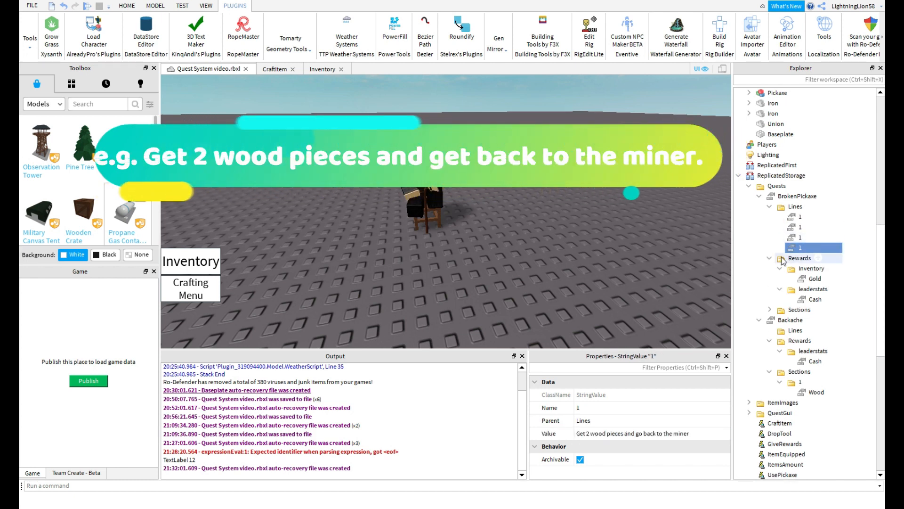
pyautogui.click(799, 228)
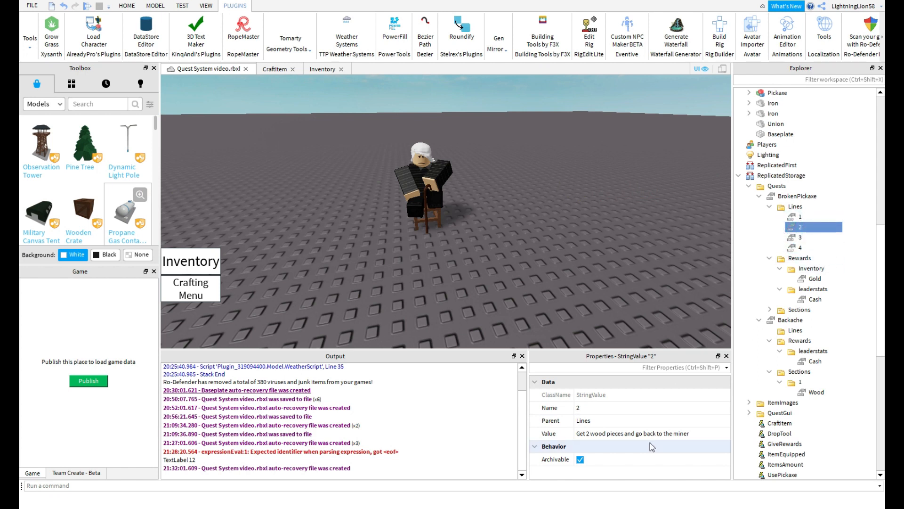
# Set lines 2, 3 and 4 to "Get 3 stone pieces", "Get 1 pickaxe" and "Get 1 iron ore", each ending "and go back to the miner"
pyautogui.click(605, 434)
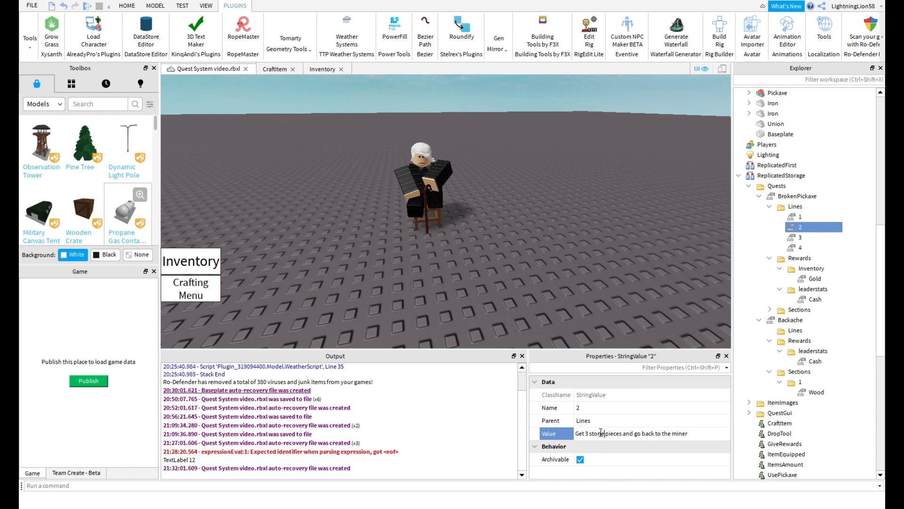
pyautogui.click(800, 237)
pyautogui.click(586, 434)
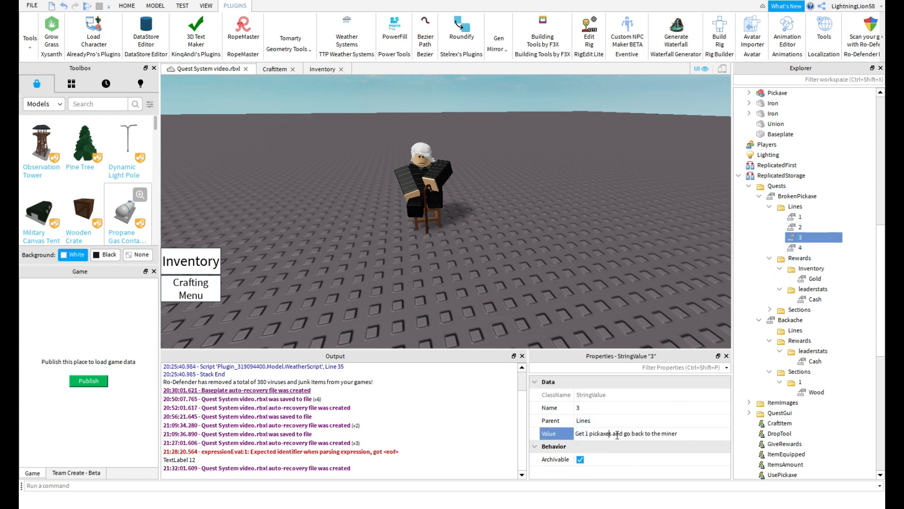
pyautogui.click(810, 247)
pyautogui.click(586, 434)
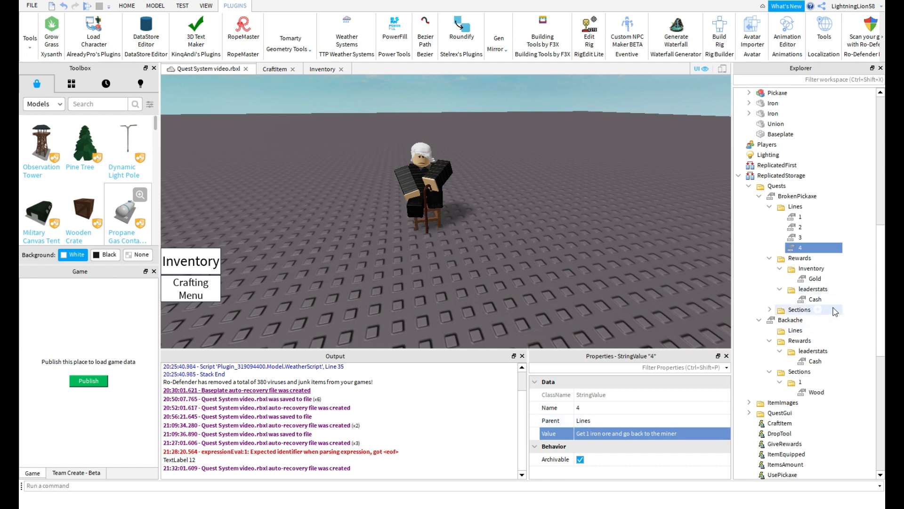
# Copy line 1 into Backache's Lines folder and set its value to "Get 10 wood pieces and go back to the miner"
pyautogui.scroll(-3, 835, 312)
pyautogui.click(791, 186)
pyautogui.rightClick(800, 302)
pyautogui.click(775, 318)
pyautogui.rightClick(800, 300)
pyautogui.click(782, 27)
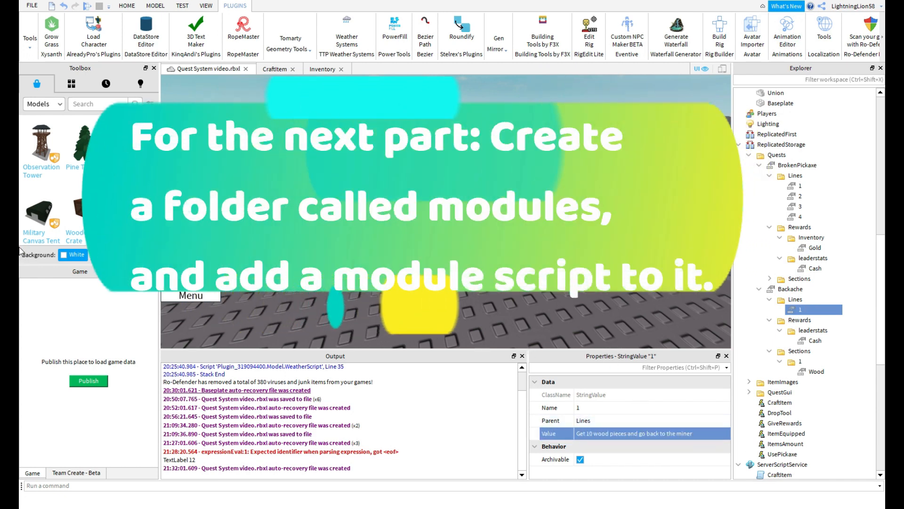
# Create a new folder in ReplicatedStorage
pyautogui.click(820, 145)
pyautogui.click(784, 193)
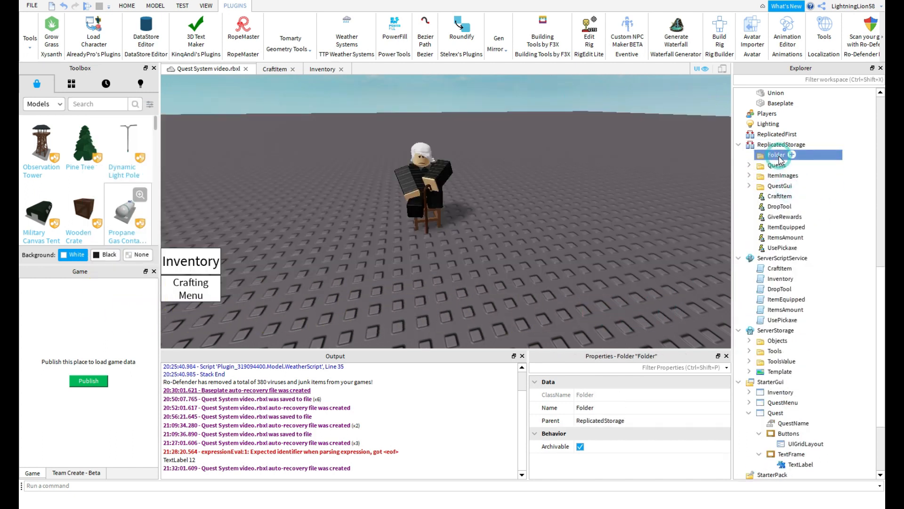